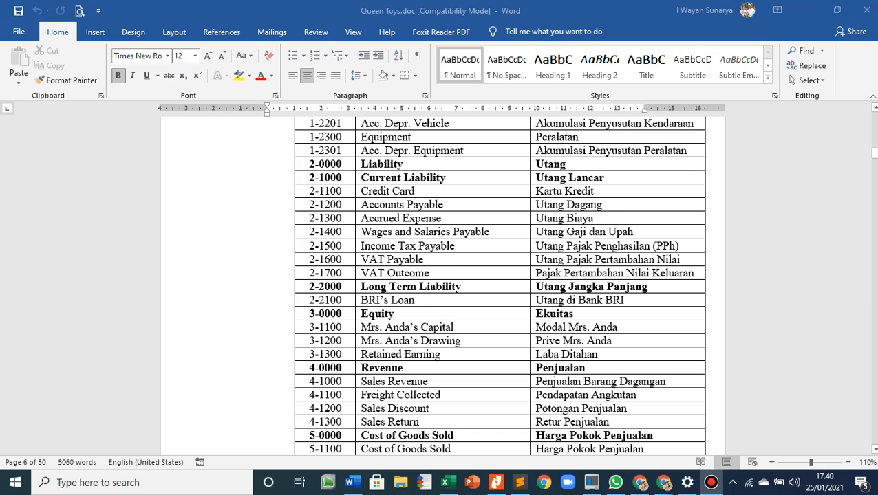
Review the Queen Toys chart of accounts in the Word document, from the fixed asset accounts through the other expense accounts.
scroll(500, 286, "up", 1)
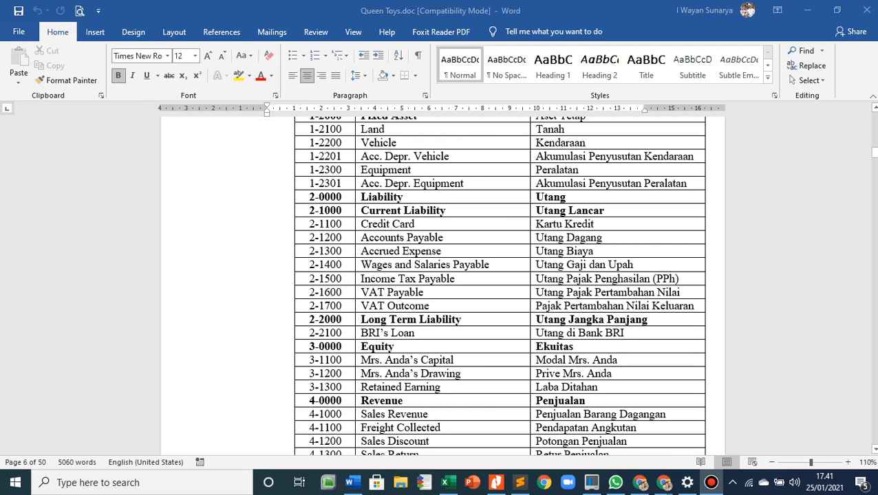
scroll(499, 285, "down", 1)
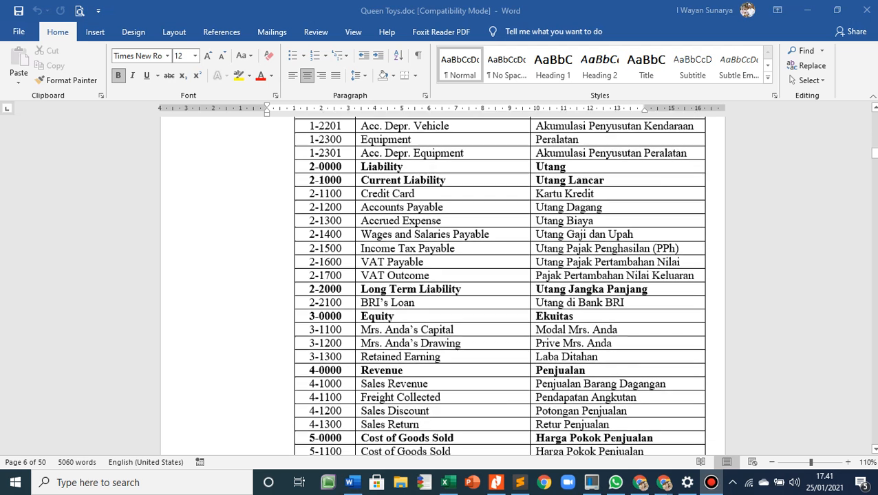
scroll(499, 285, "down", 2)
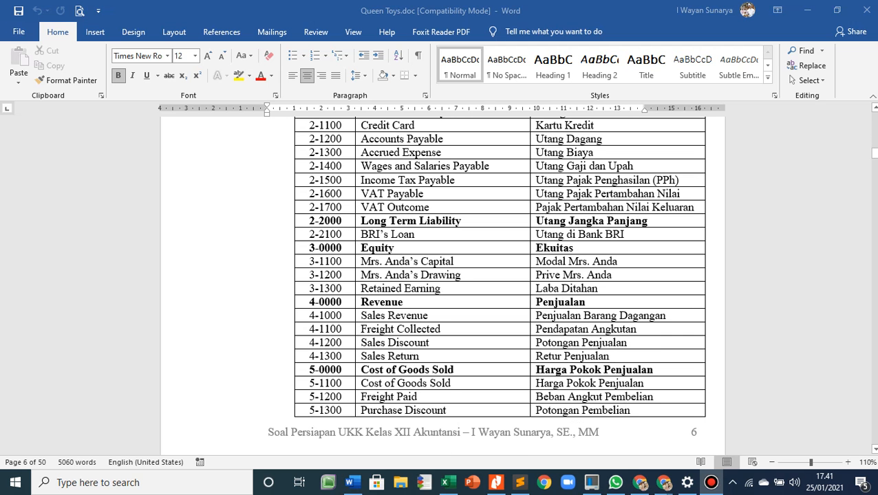
scroll(499, 285, "down", 2)
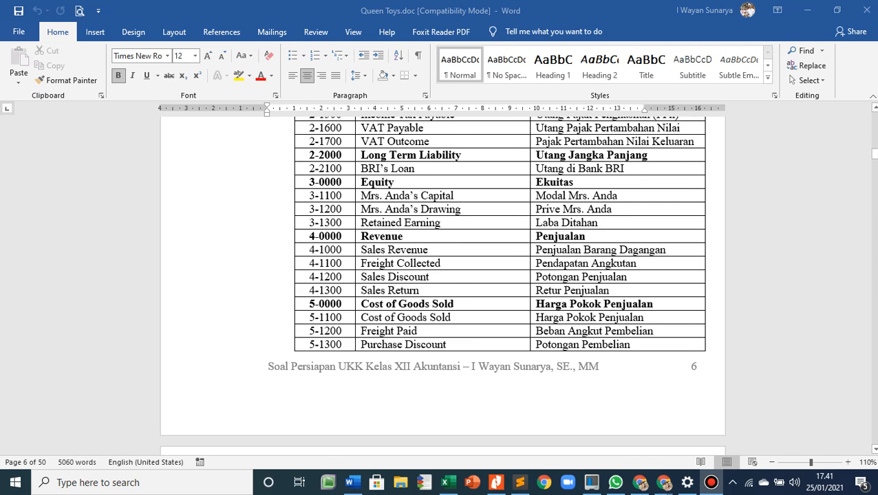
scroll(499, 285, "down", 1)
scroll(500, 285, "down", 7)
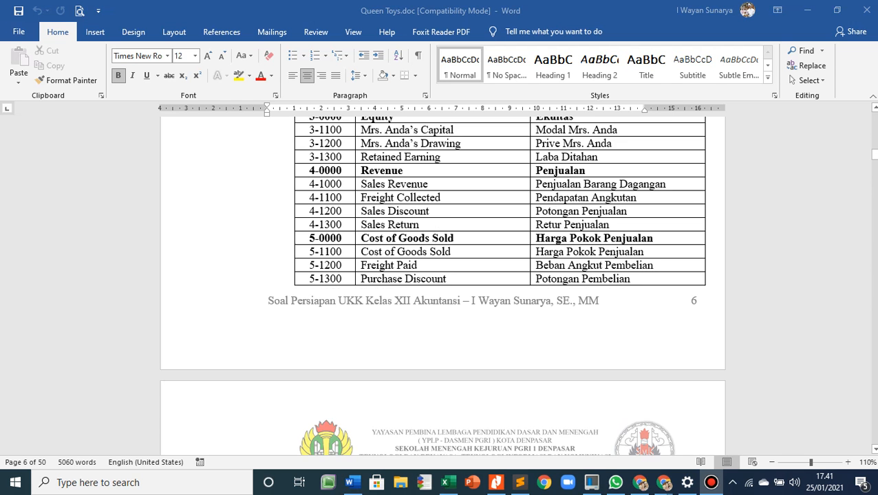
scroll(500, 285, "down", 5)
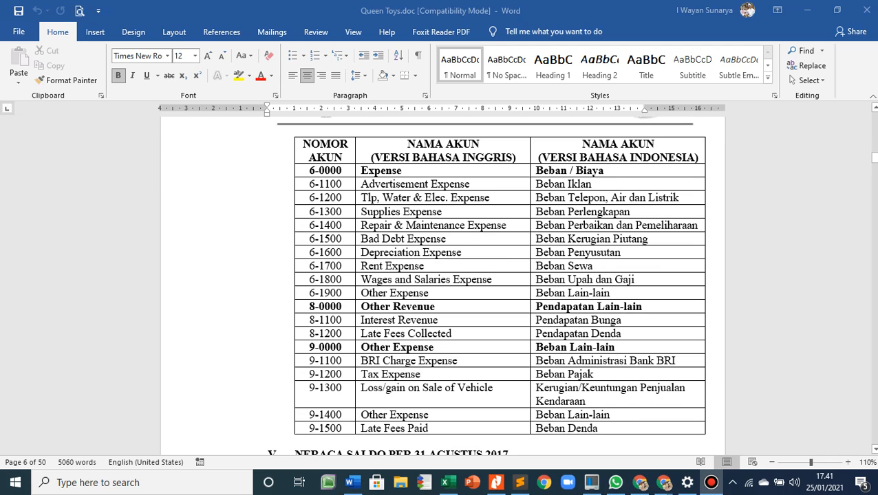
scroll(499, 285, "up", 15)
scroll(499, 285, "up", 2)
scroll(499, 285, "down", 1)
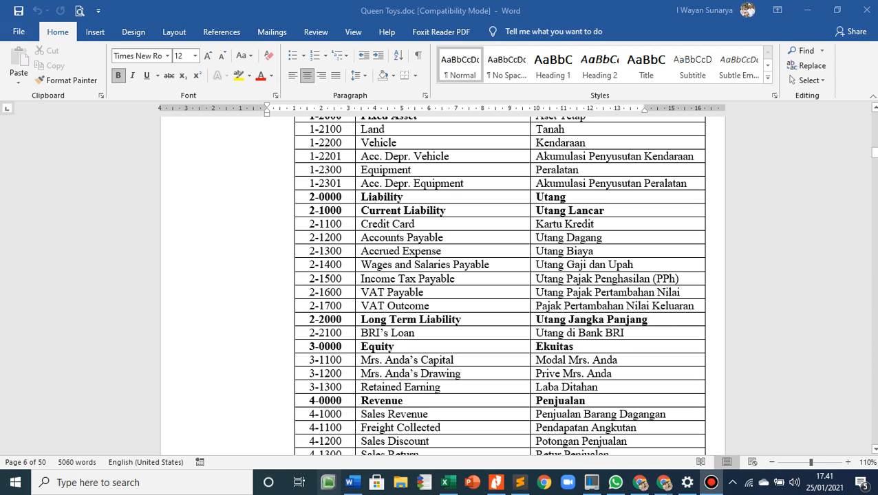
Switch to MYOB Accounting and open the third company file, Setting account list - Liability - Other Income, from the Komputer Akuntansi Kelas XI AK folder in C:\myob18.
left_click(327, 482)
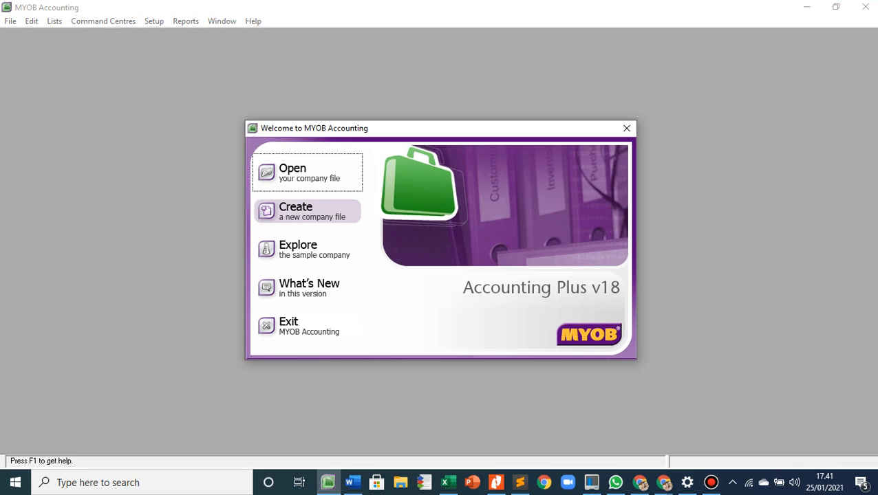
left_click(308, 172)
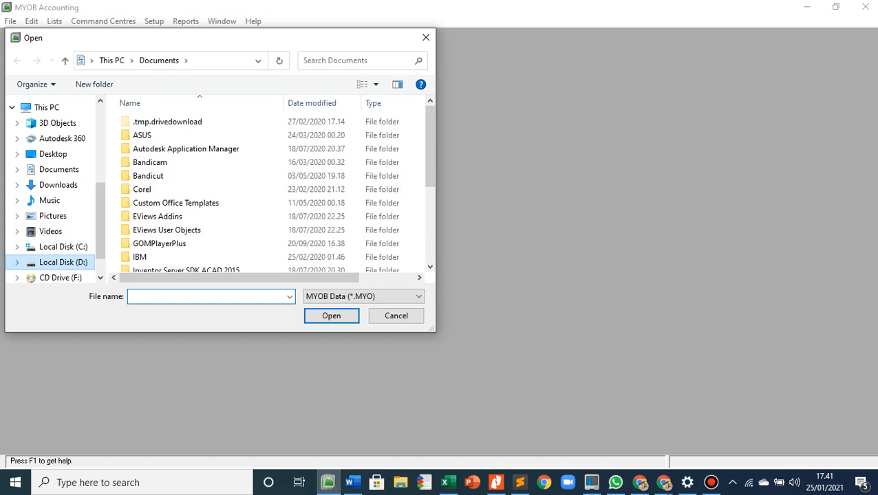
left_click(64, 262)
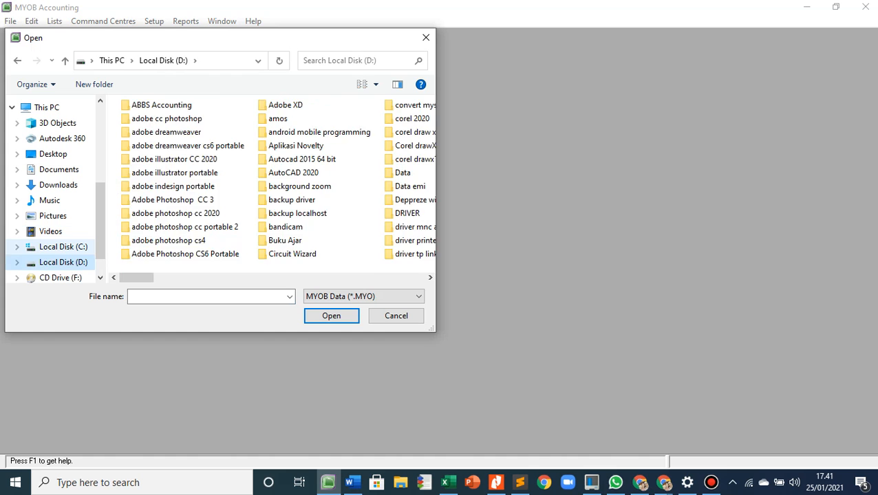
left_click(63, 246)
scroll(207, 234, "down", 2)
double_click(147, 224)
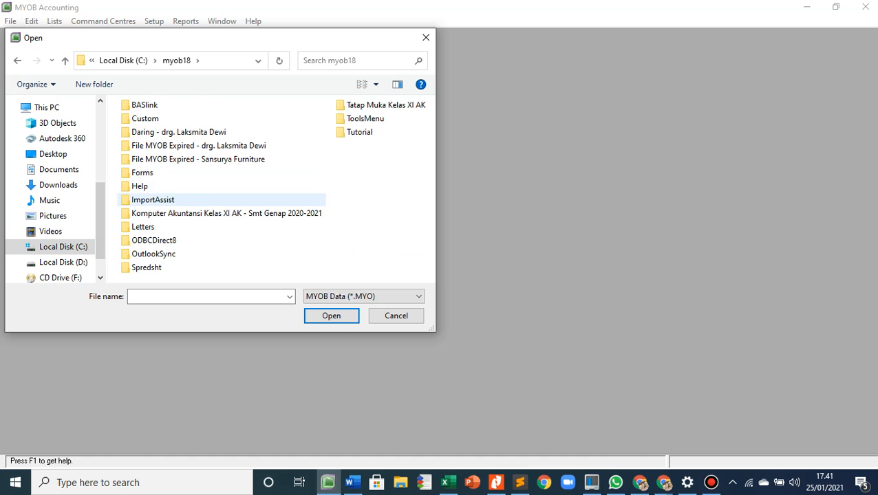
double_click(207, 213)
left_click(205, 149)
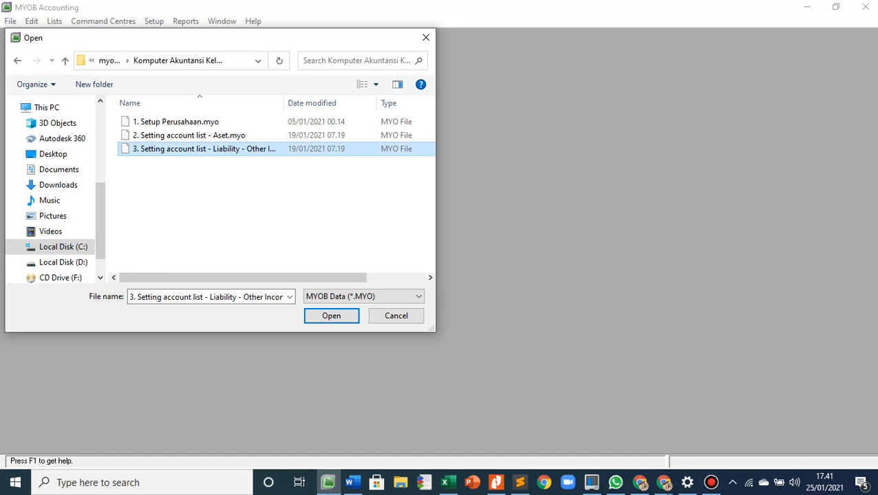
double_click(204, 150)
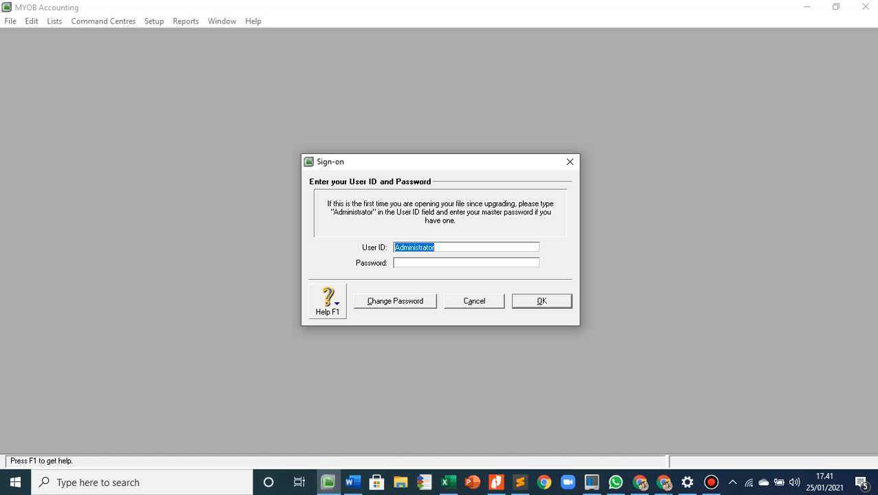
Sign on as Administrator, choosing to activate the company file later and declining data verification.
key("Return")
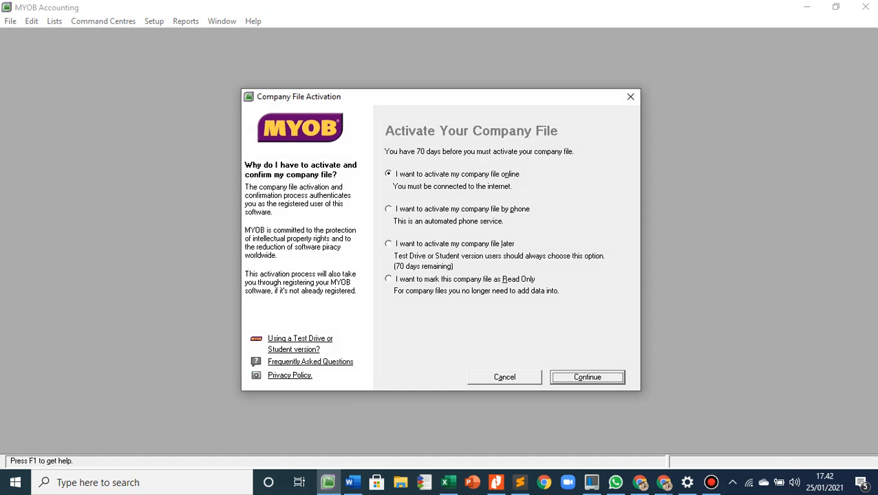
left_click(388, 243)
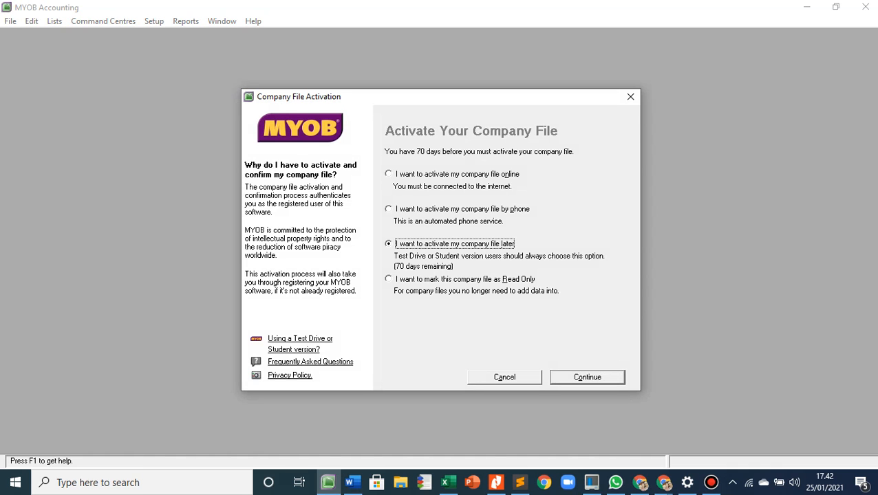
key("Return")
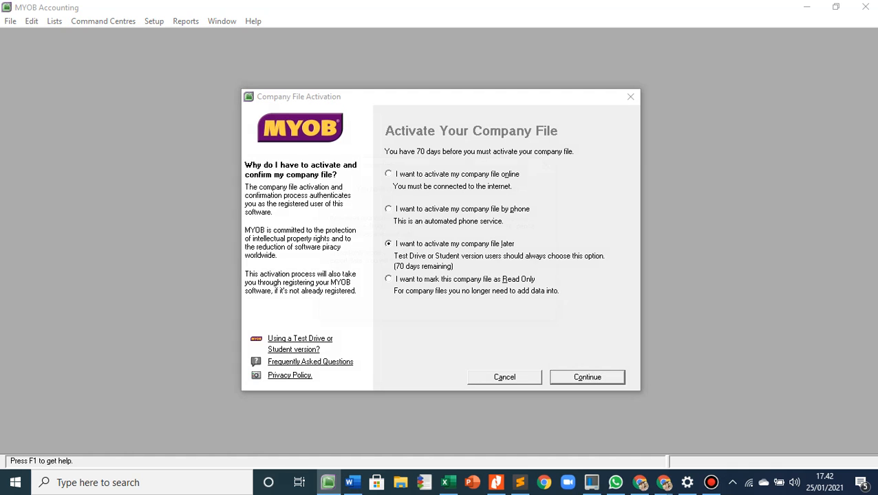
key("Return")
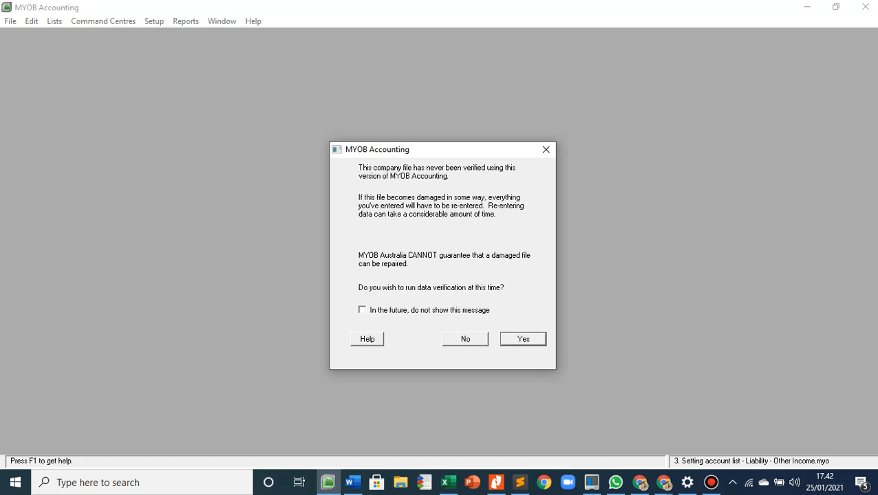
left_click(465, 339)
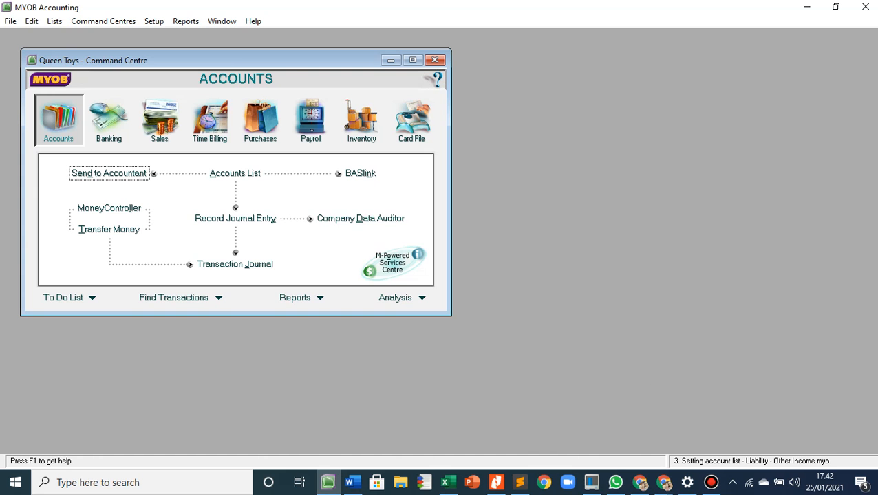
Maximize the Command Centre and open the Accounts List at the liability accounts, comparing them with the asset accounts.
left_click(412, 60)
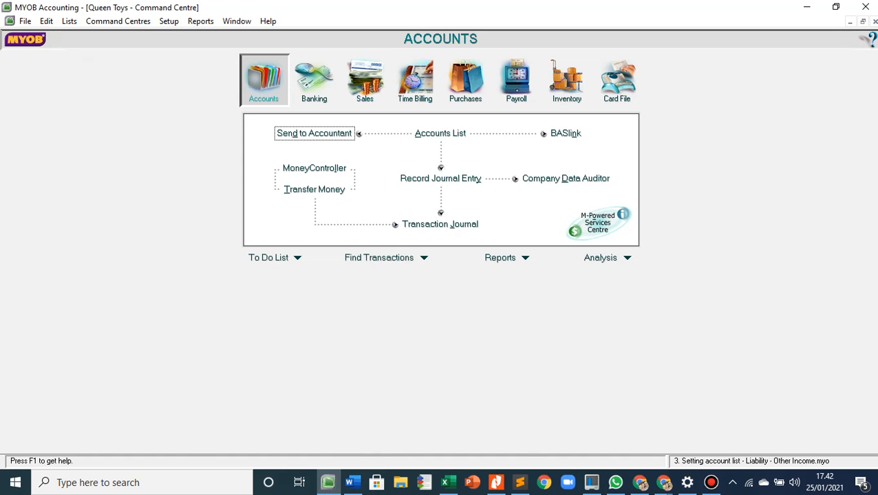
key("Tab")
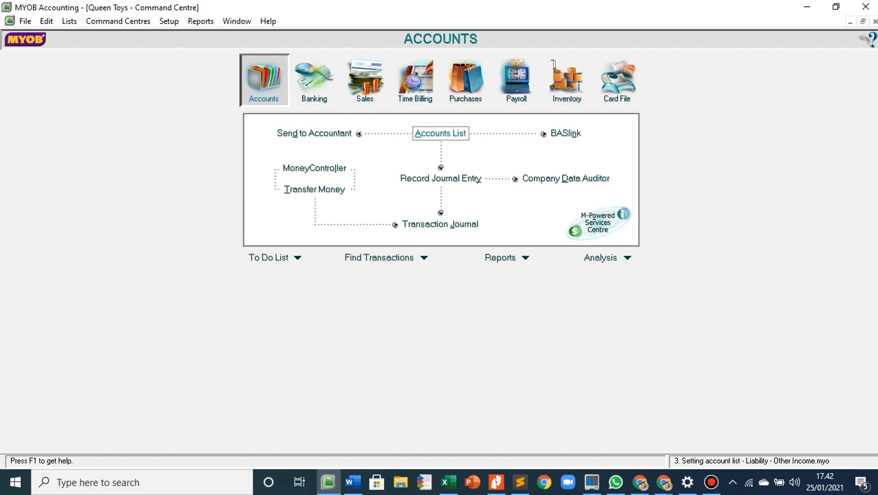
key("Return")
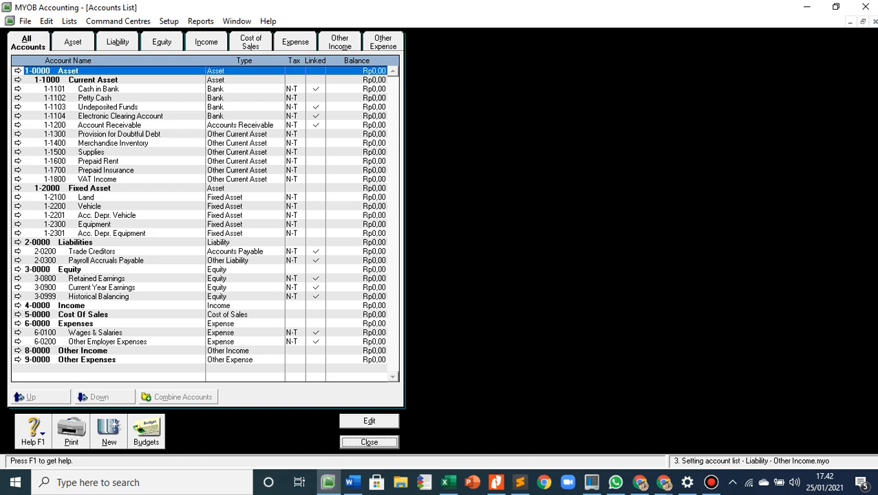
left_click(117, 42)
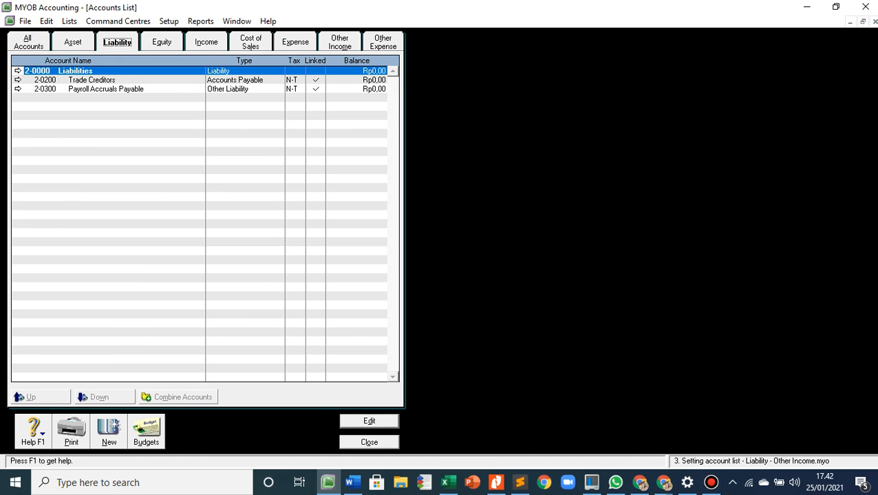
left_click(72, 42)
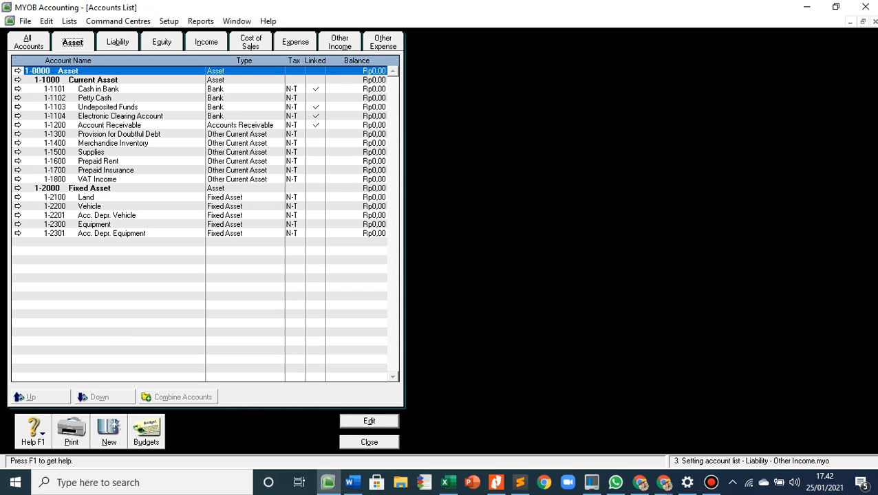
left_click(117, 42)
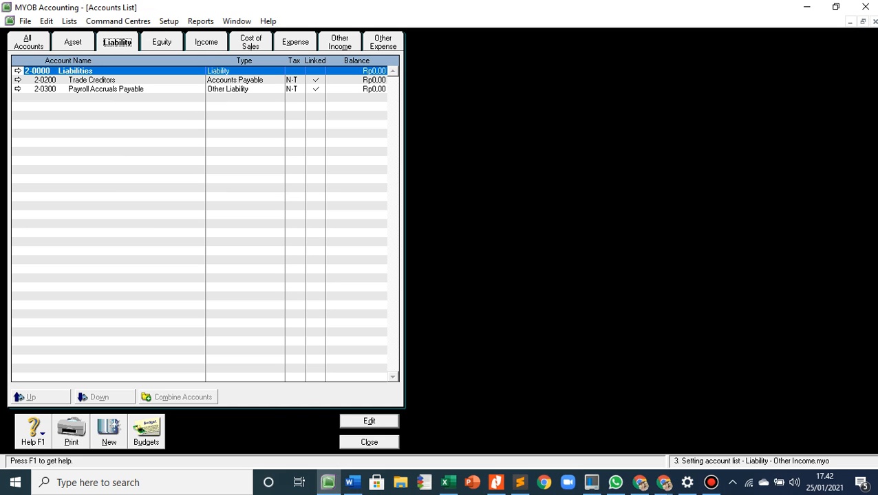
Restore the MYOB window from full screen and narrow it to uncover the Word document behind it.
left_click(835, 6)
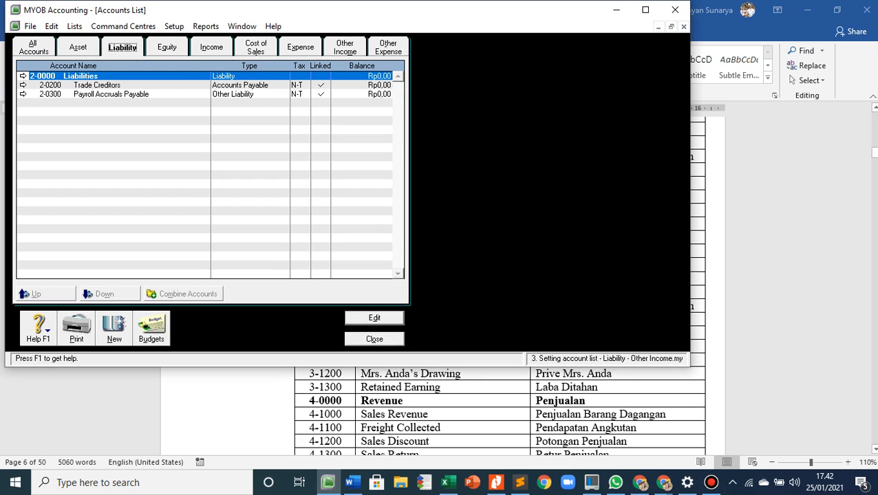
left_click_drag(5, 156, 318, 157)
left_click(764, 29)
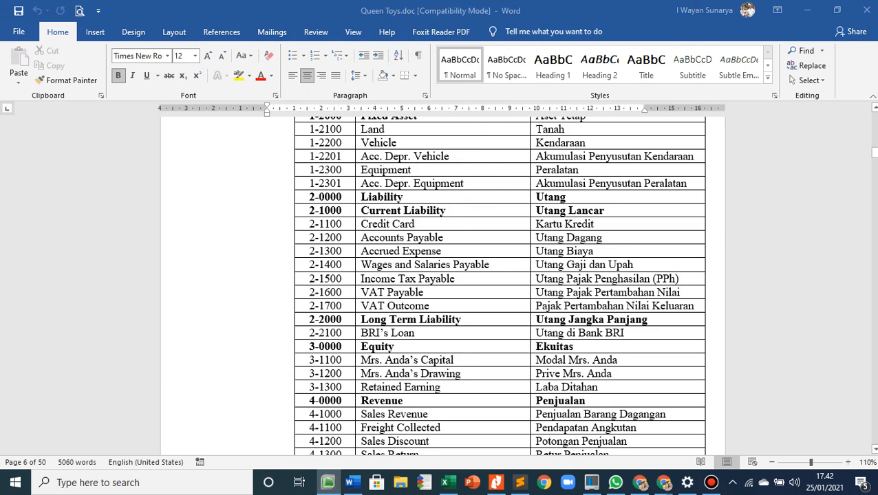
Restore the Word window and resize it to fill the left half of the desktop at nearly full height.
left_click(836, 10)
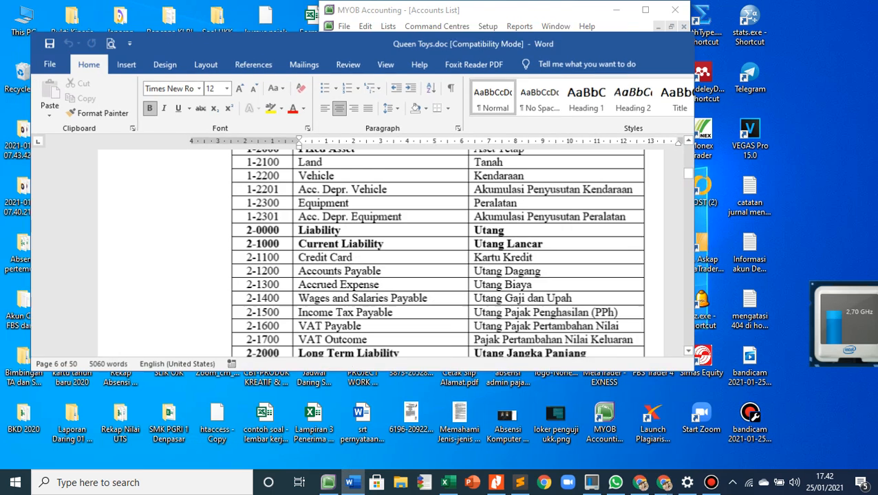
left_click_drag(304, 47, 278, 20)
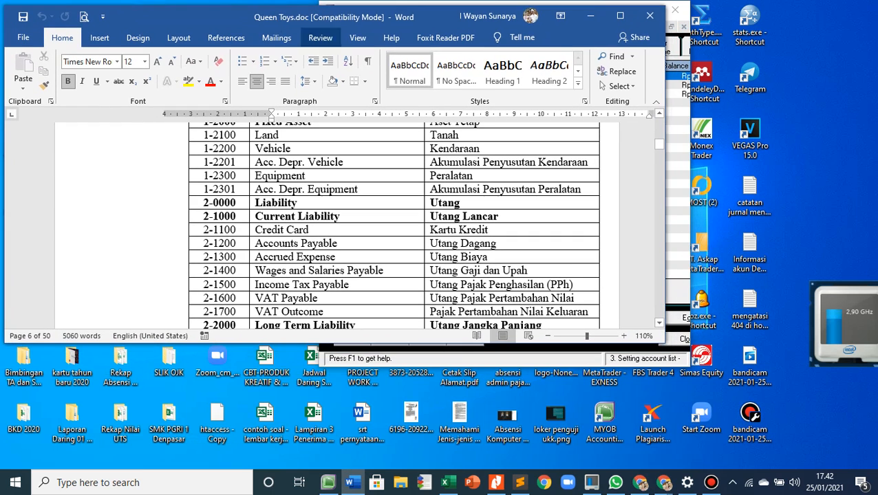
left_click_drag(665, 216, 406, 232)
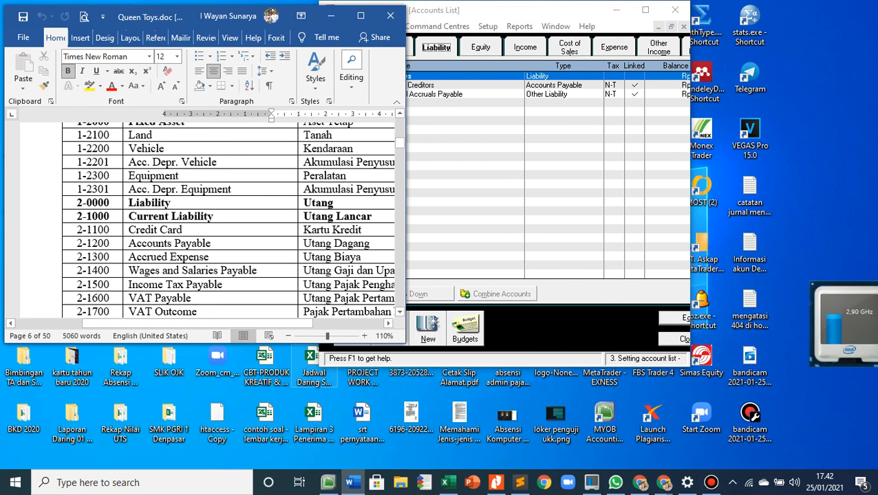
left_click_drag(300, 343, 297, 468)
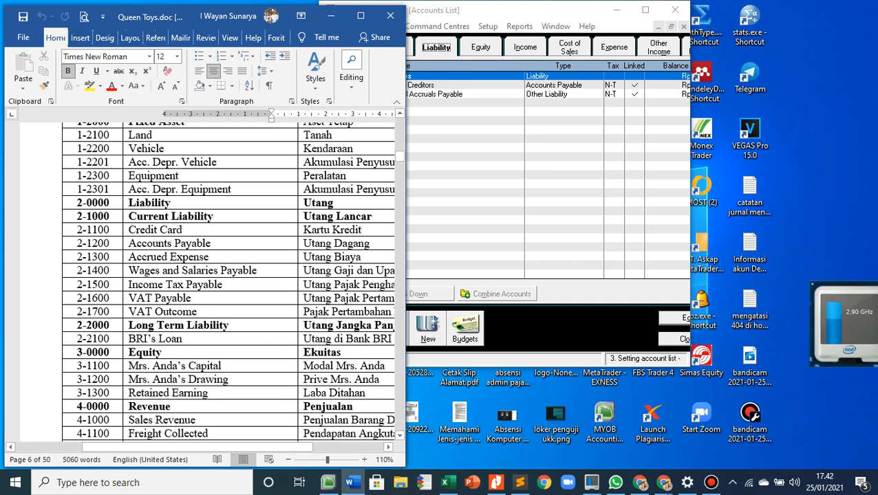
Move the MYOB window beside the Word document and enlarge it to fill the remaining right half of the desktop.
left_click(520, 11)
left_click_drag(492, 12, 581, 16)
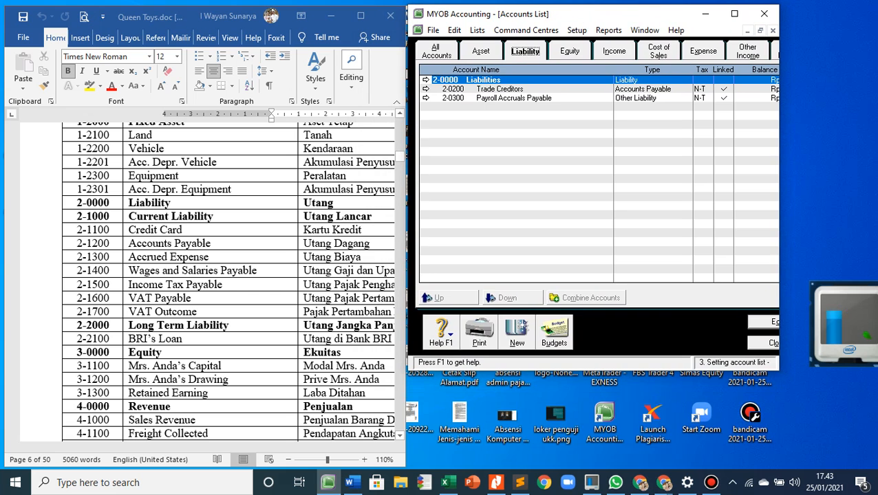
left_click_drag(788, 389, 874, 464)
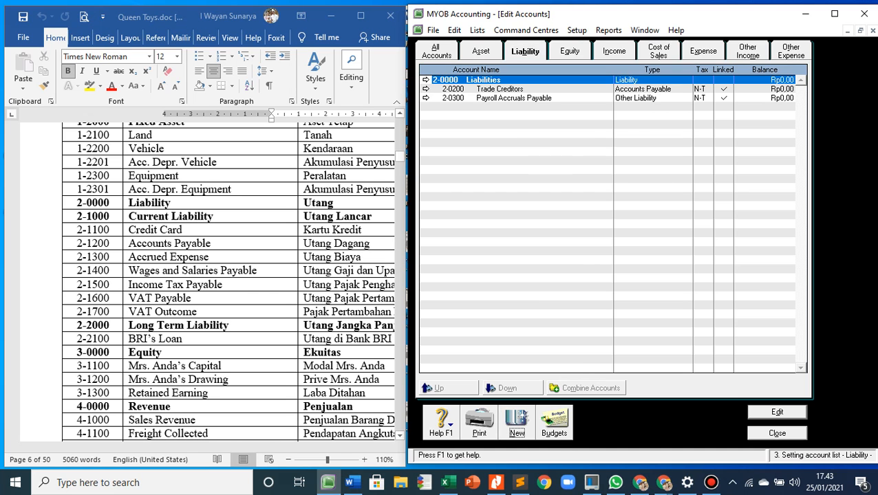
Rename the top-level liability header account 2-0000 as Liability.
left_click(517, 424)
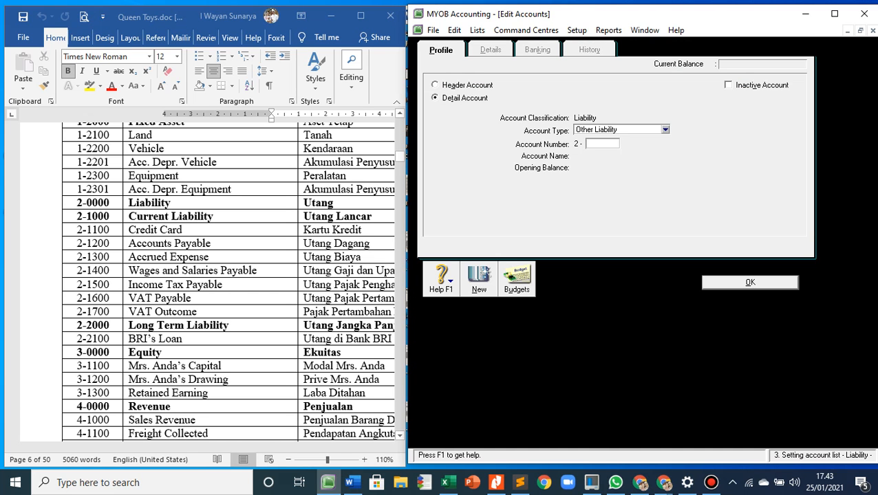
key("Escape")
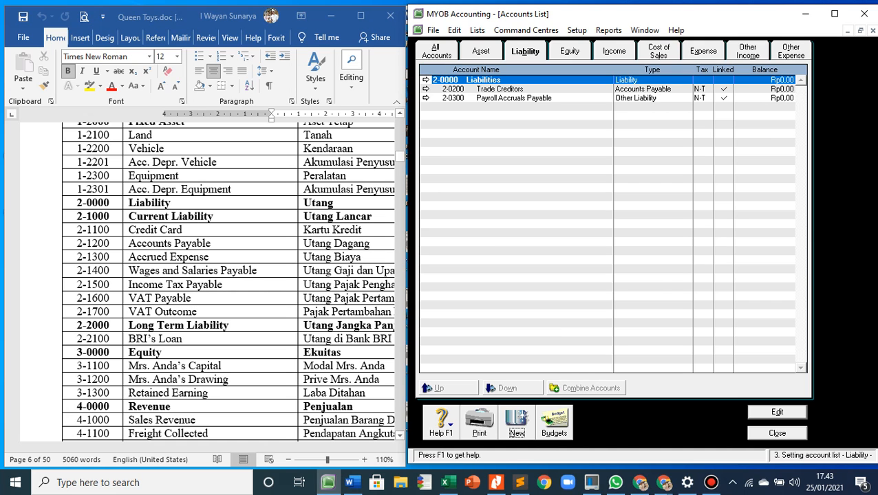
left_click(425, 80)
key("End")
key("BackSpace")
key("BackSpace")
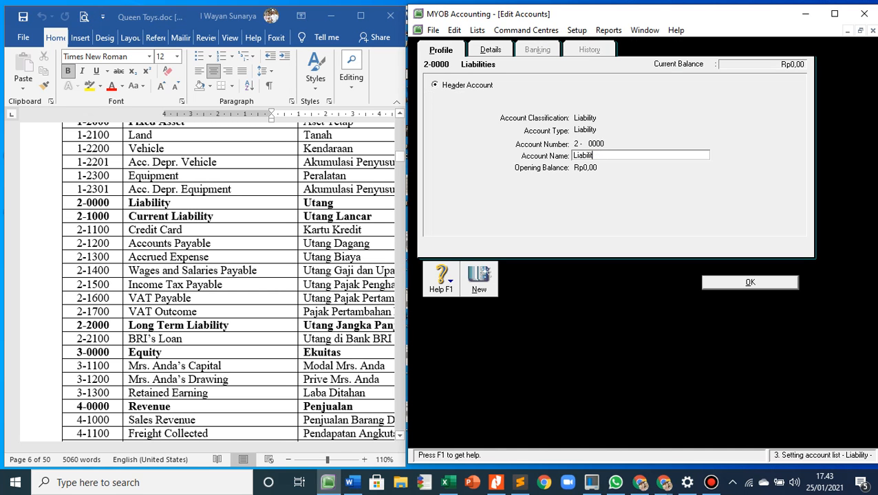
type("y")
key("Tab")
key("Return")
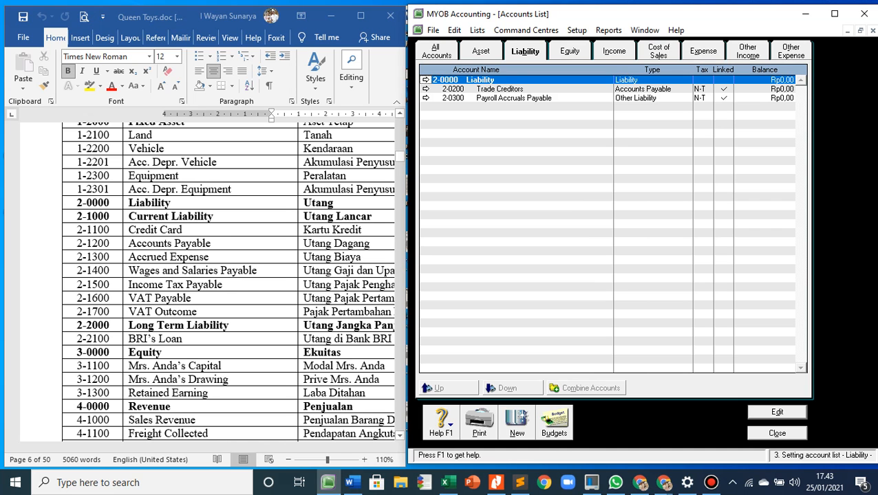
Create a liability header account numbered 2-1000 and named Current Liability.
key("alt+n")
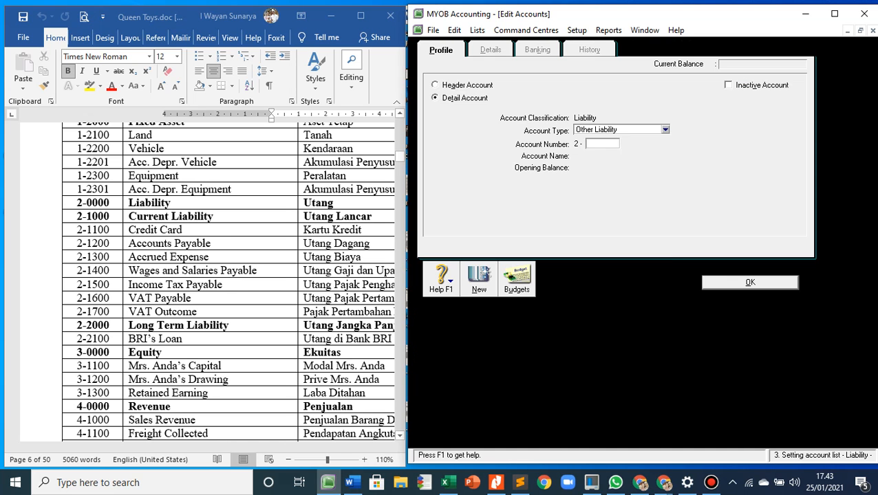
left_click(665, 130)
left_click(435, 85)
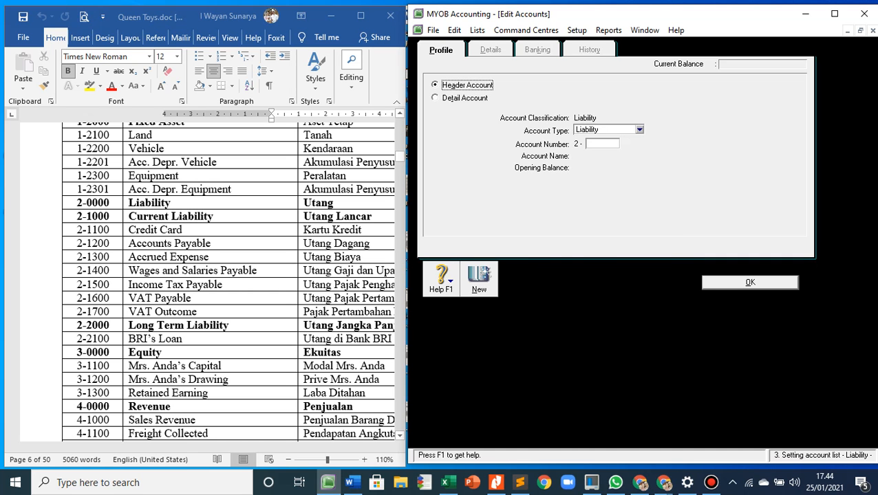
left_click(601, 144)
type("1000")
key("Tab")
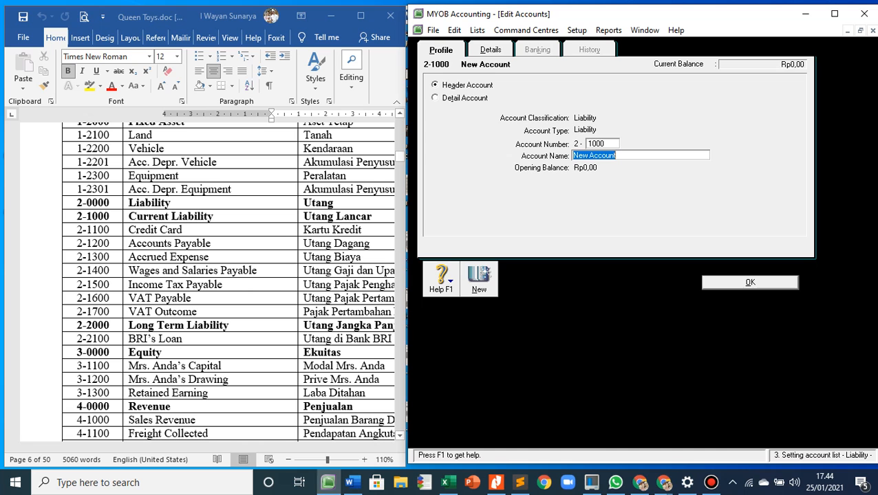
type("Current")
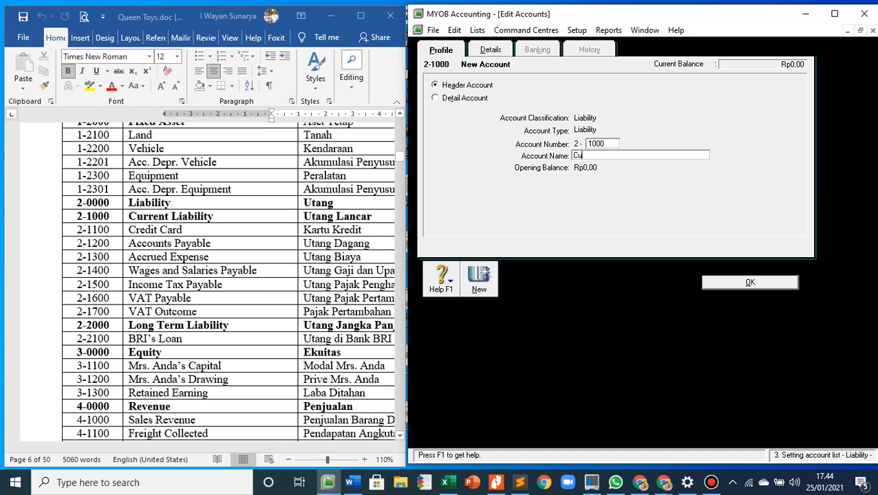
type("Liability")
key("Return")
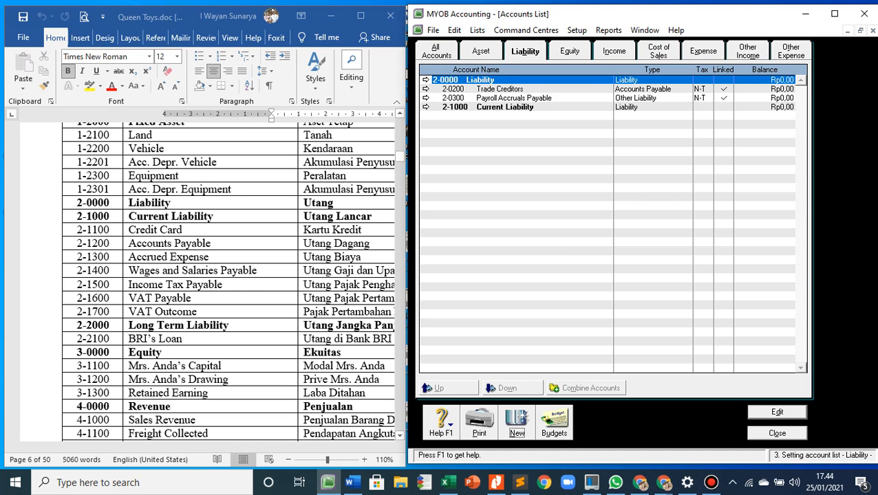
Create a detail account of type Other Current Liability, numbered 2-1100 and named Credit Card.
key("alt+n")
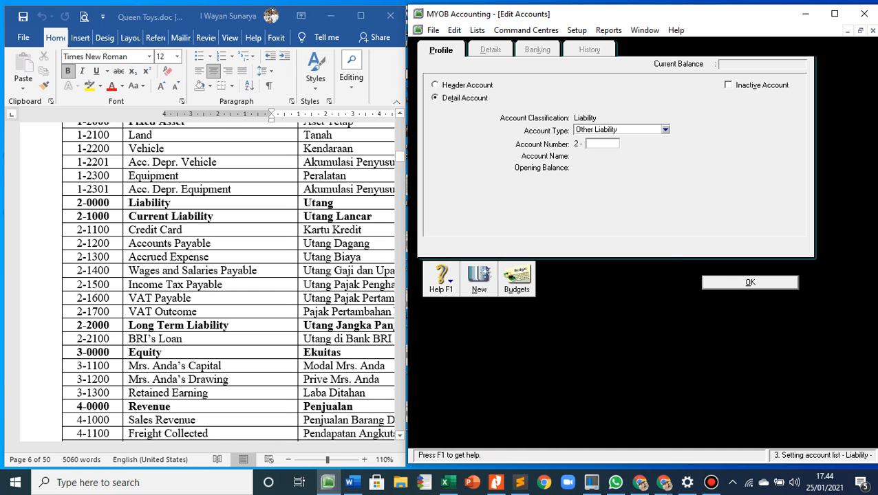
left_click(665, 129)
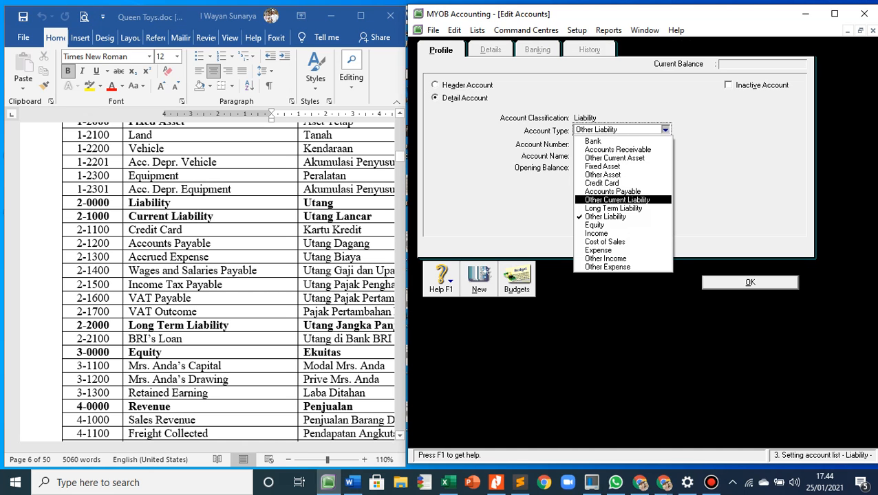
key("Return")
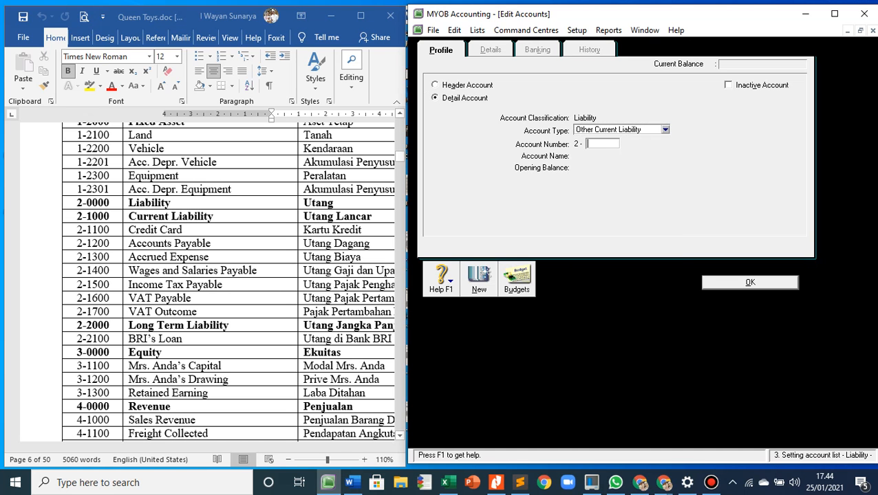
type("1100")
key("Tab")
type("C")
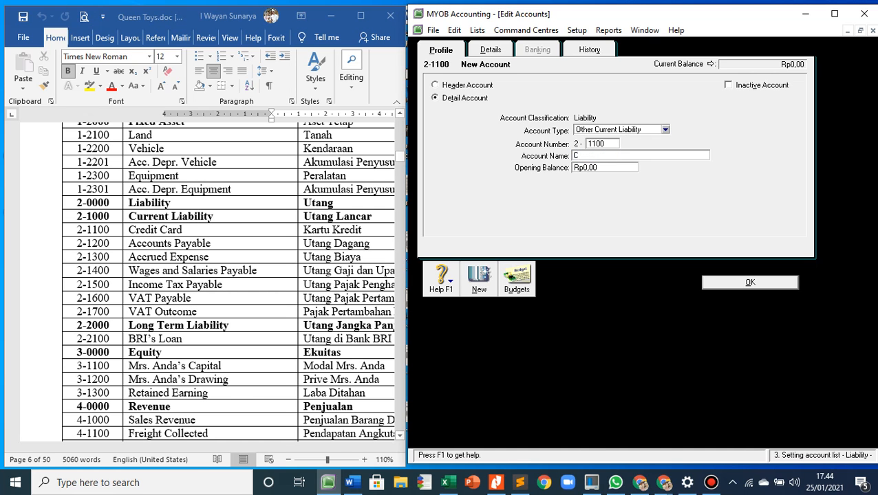
type("redit Card")
key("Return")
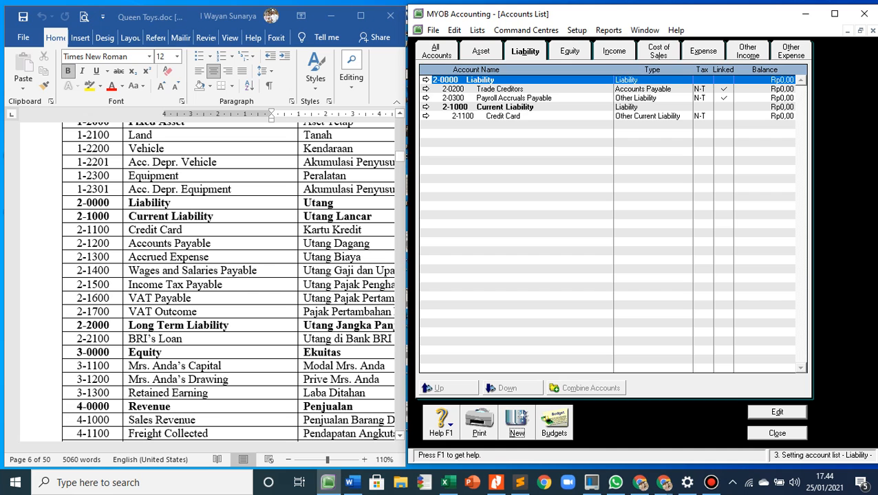
Renumber the Trade Creditors account as 2-1200 and rename it Account Payable.
key("alt+n")
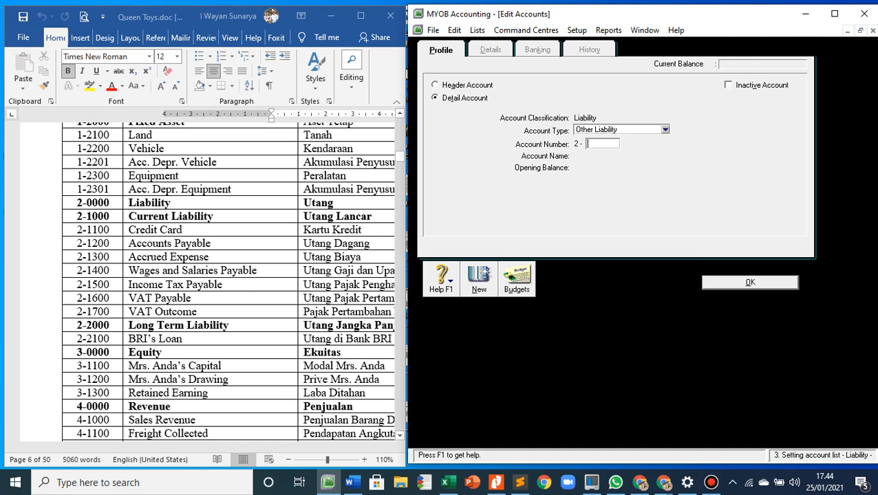
key("Escape")
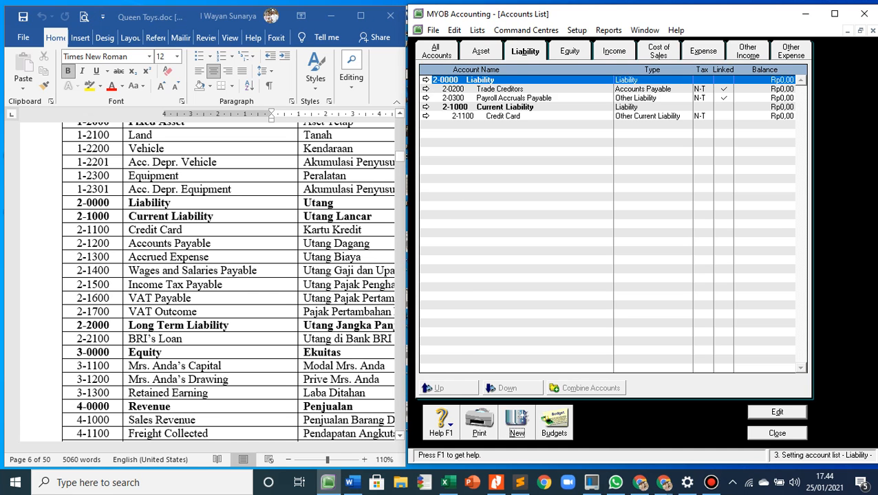
left_click(427, 89)
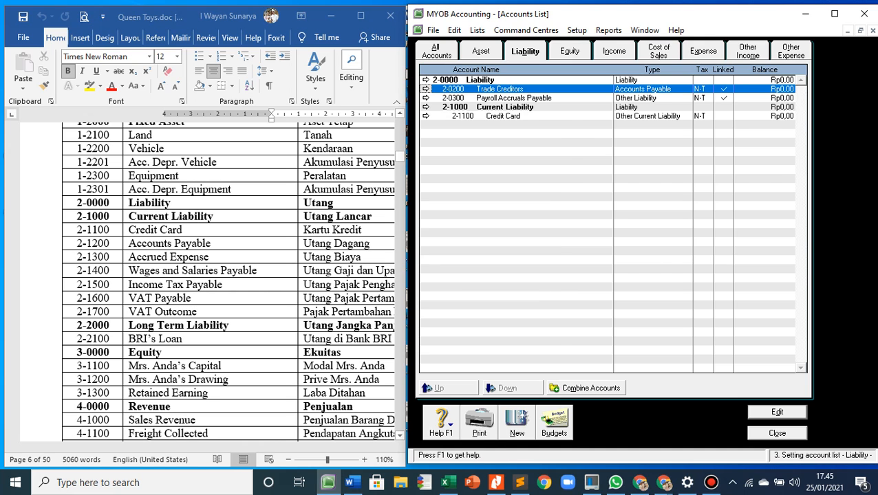
key("Return")
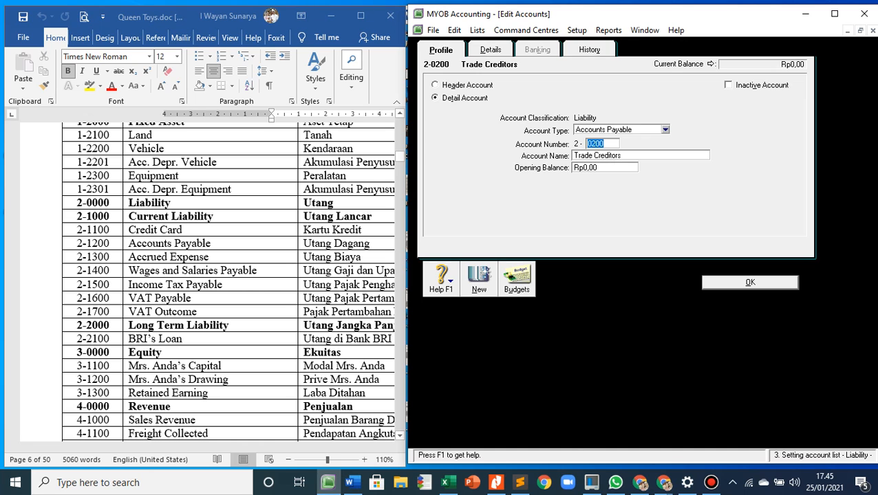
type("1200")
key("Tab")
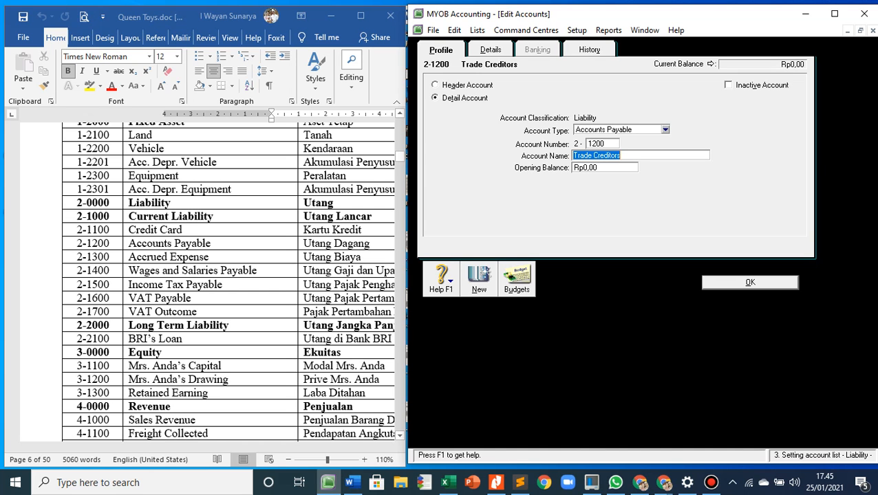
type("A")
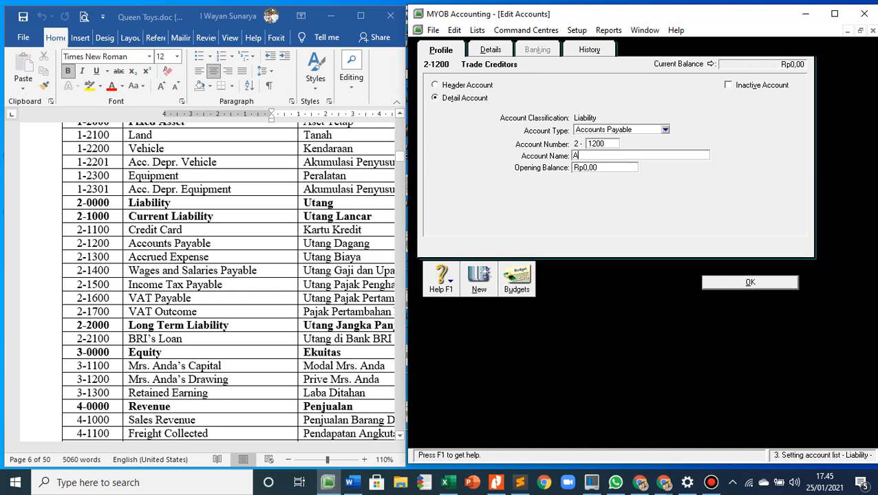
type("ccount Payable")
key("Return")
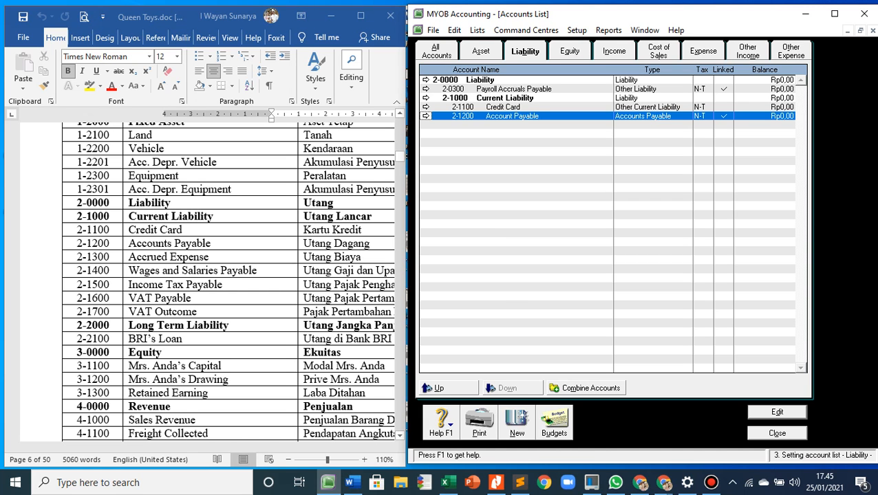
Create a detail account of type Other Current Liability, numbered 2-1300 and named Accrued Expense.
key("alt+n")
key("Return")
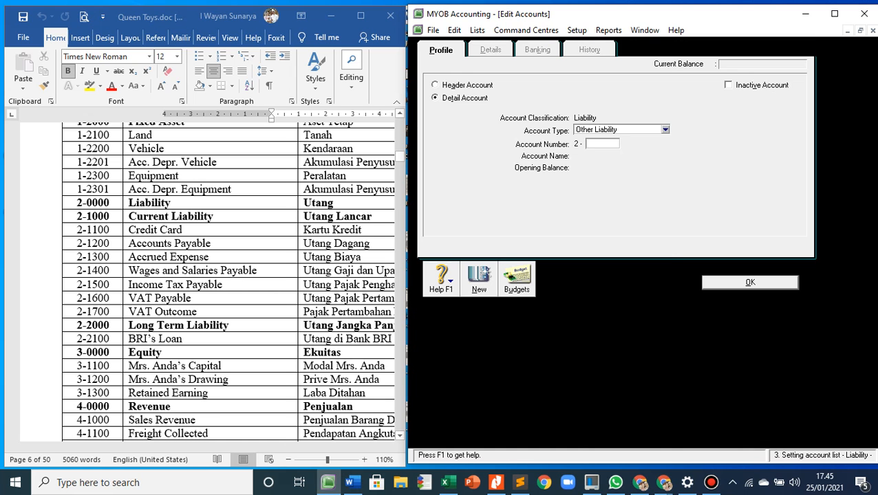
left_click(664, 130)
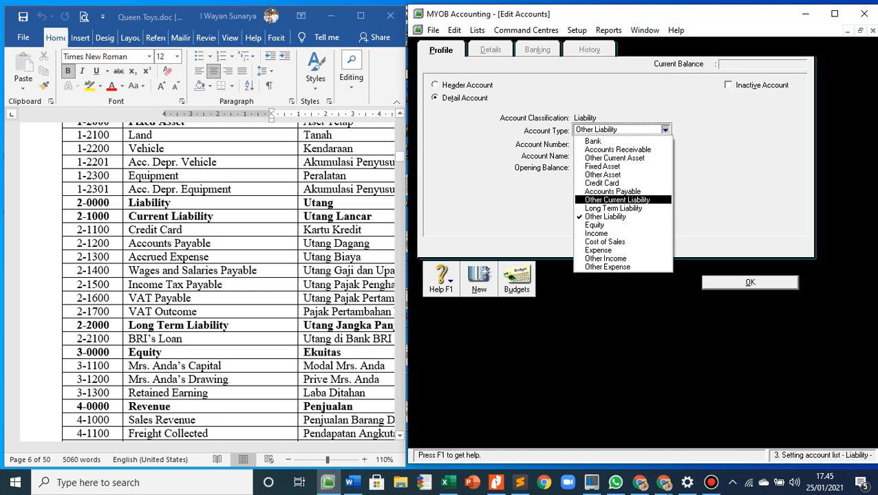
key("Return")
key("Tab")
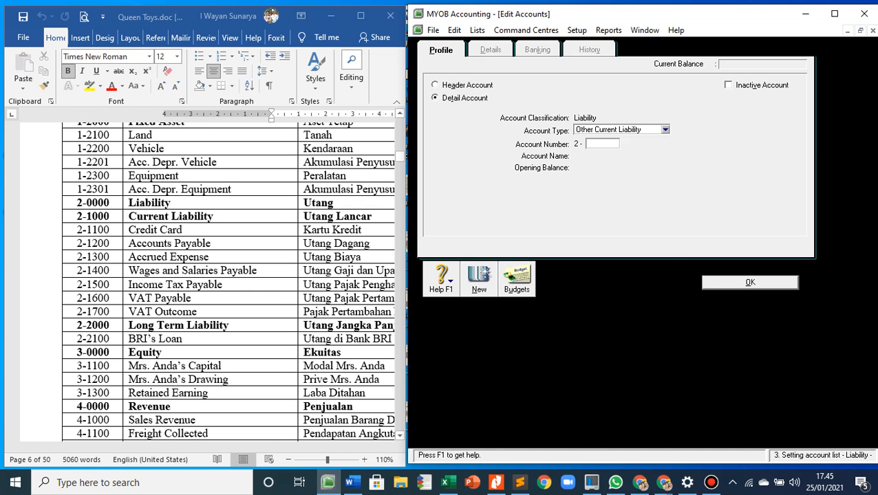
type("1300")
key("Tab")
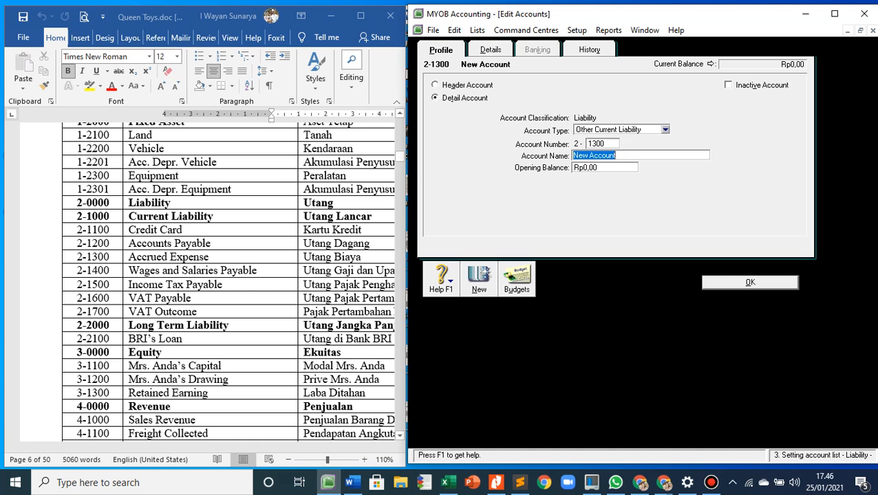
type("Accrued")
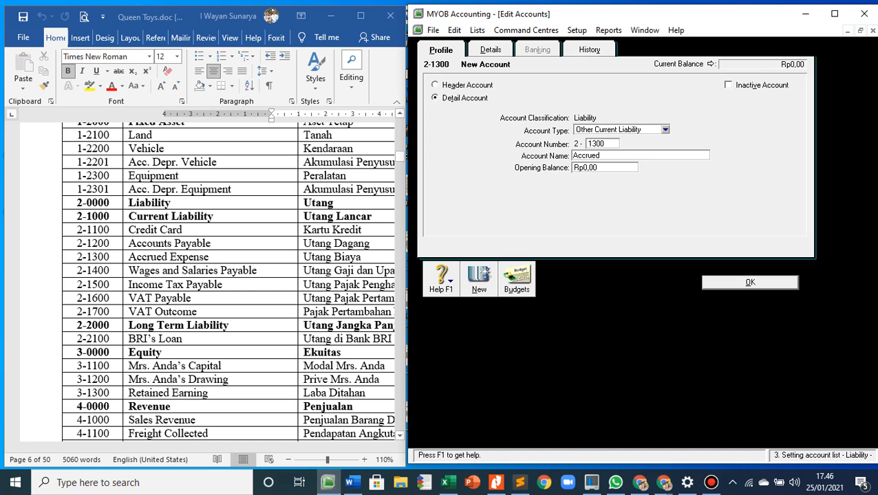
type(" Expense")
key("Return")
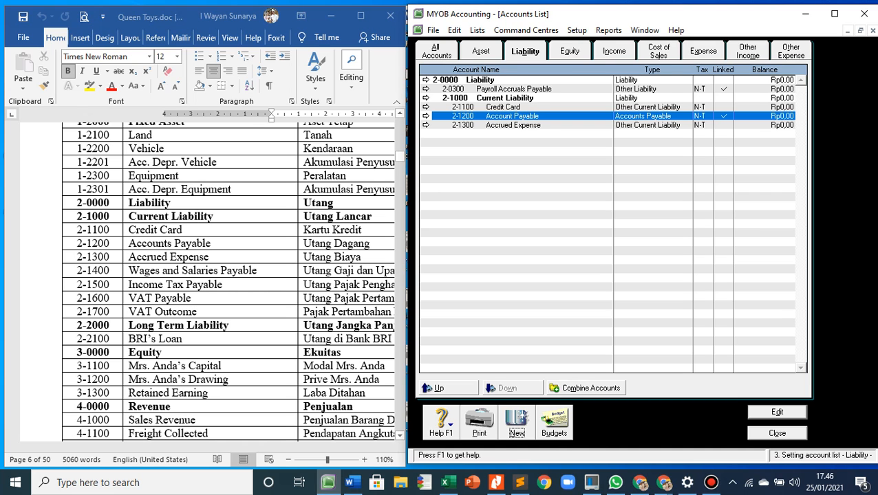
Change the Payroll Accruals Payable account to number 2-1400, type Other Current Liability and name Wages and Salaries Payable.
left_click(426, 89)
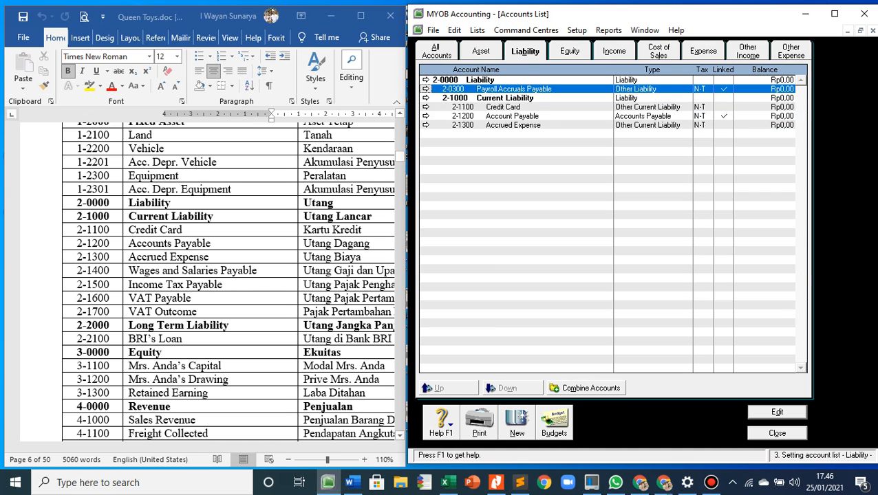
left_click(426, 89)
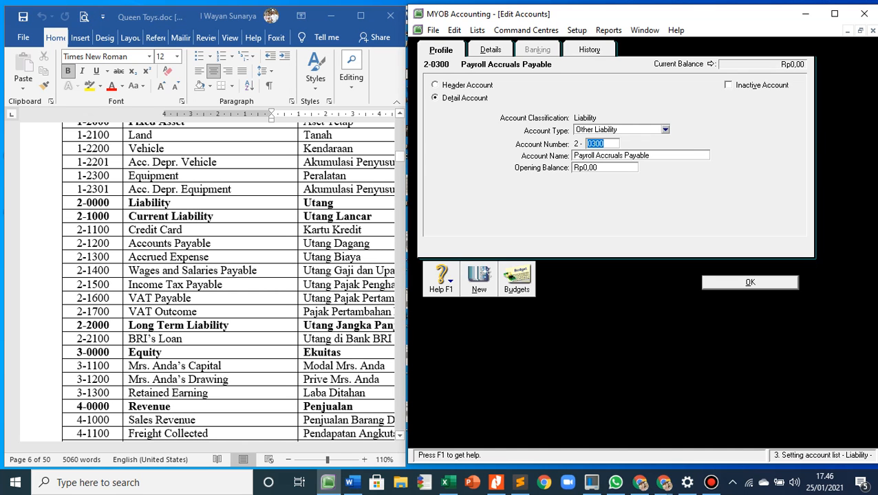
type("1400")
key("Tab")
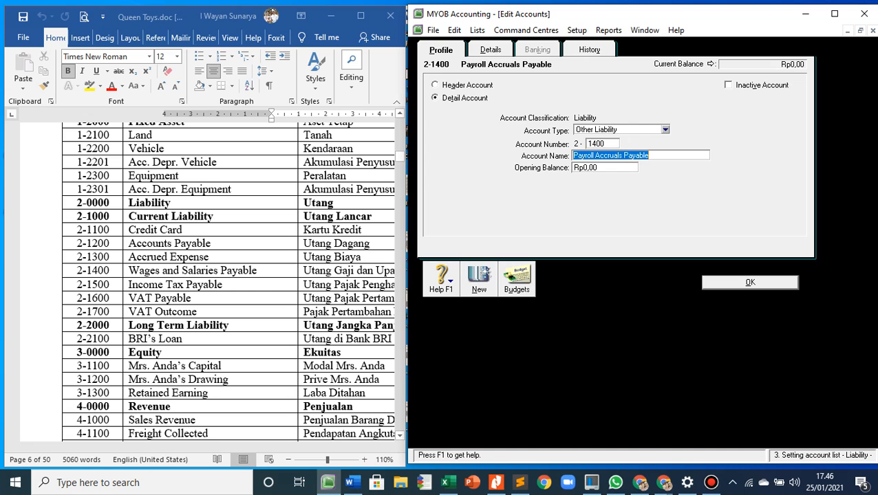
left_click(665, 130)
key("Return")
type("Wages and Salaries Payable")
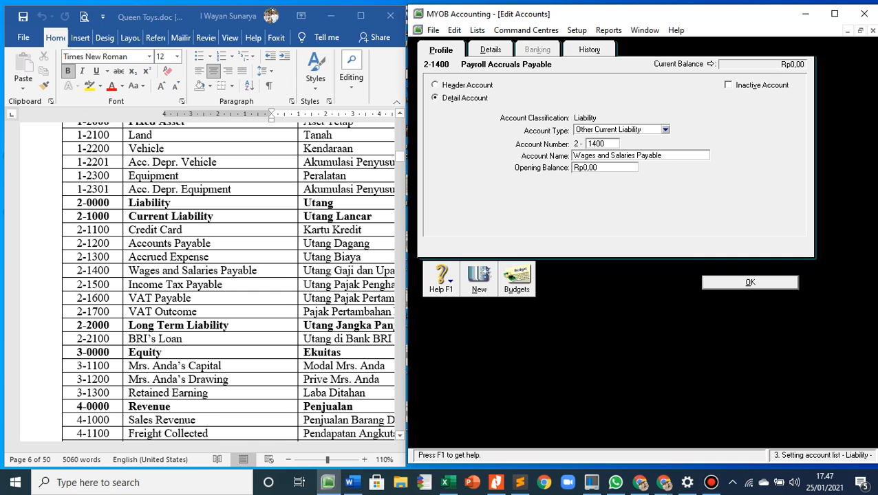
key("Return")
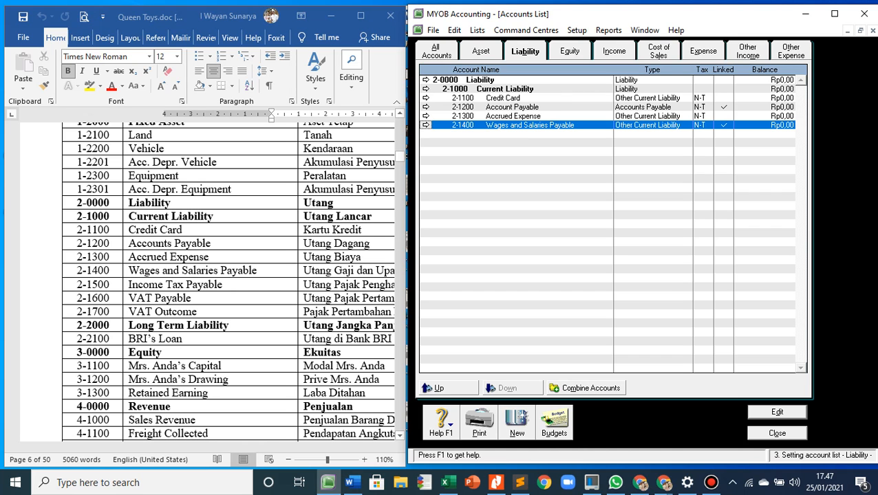
Create a detail account of type Other Current Liability, numbered 2-1500 and named Income Tax Payable.
left_click(517, 422)
left_click(665, 130)
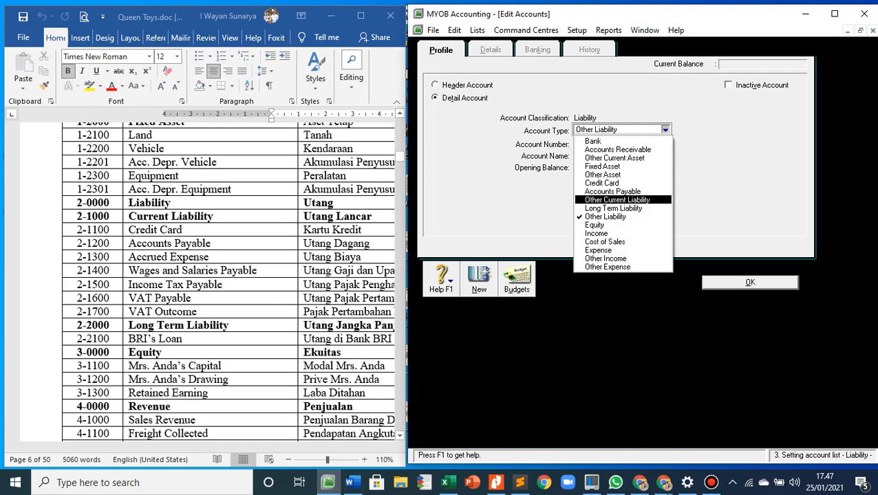
left_click(617, 200)
left_click(602, 144)
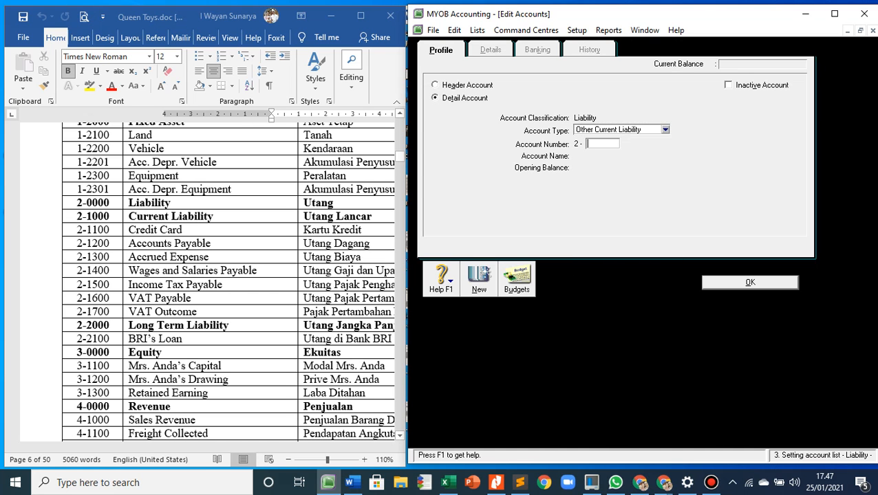
type("1500")
key("Tab")
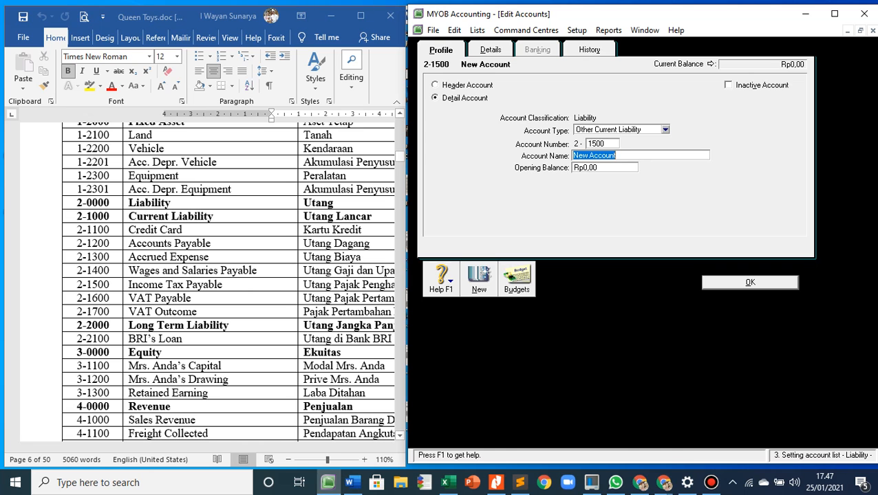
type("Income Tax Pay")
type("able")
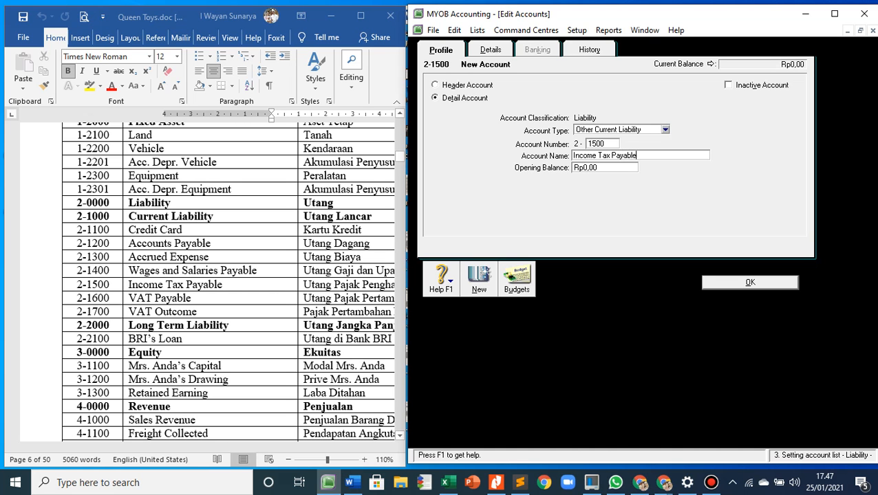
key("Return")
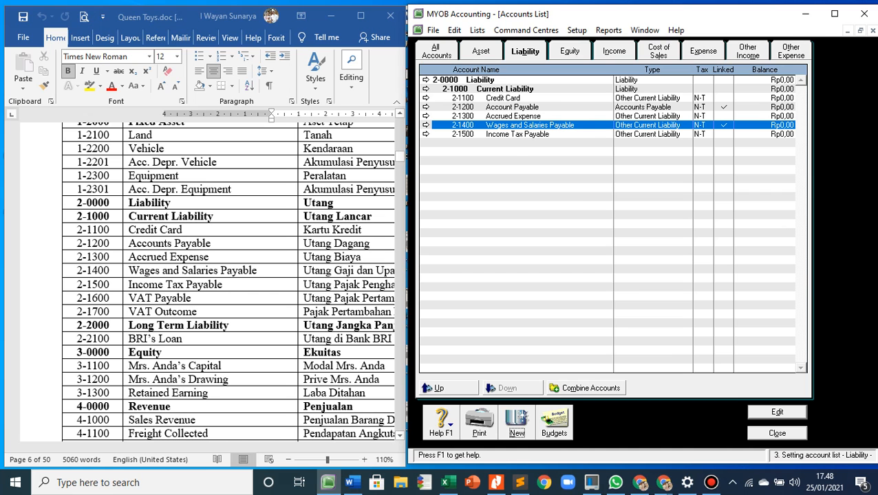
Create a detail account of type Other Current Liability, numbered 2-1600 and named VAT Payable.
key("alt+n")
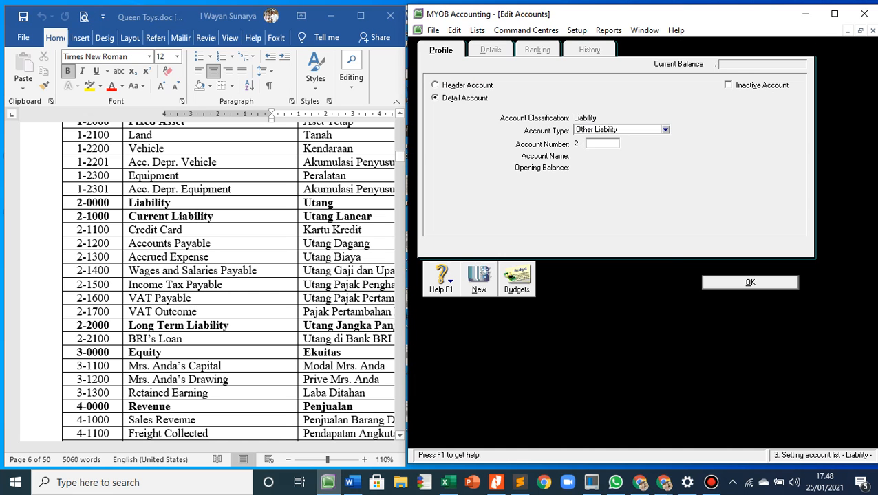
left_click(665, 130)
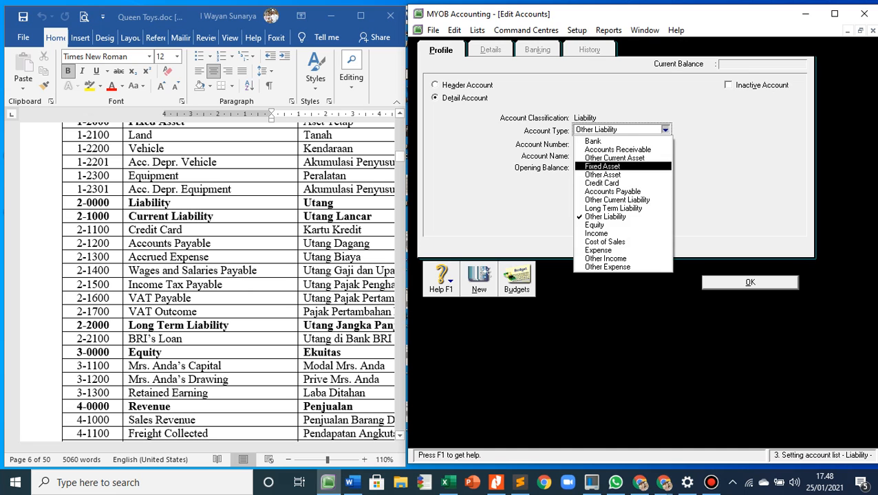
key("Down")
key("Down")
key("Down")
key("Down")
key("Tab")
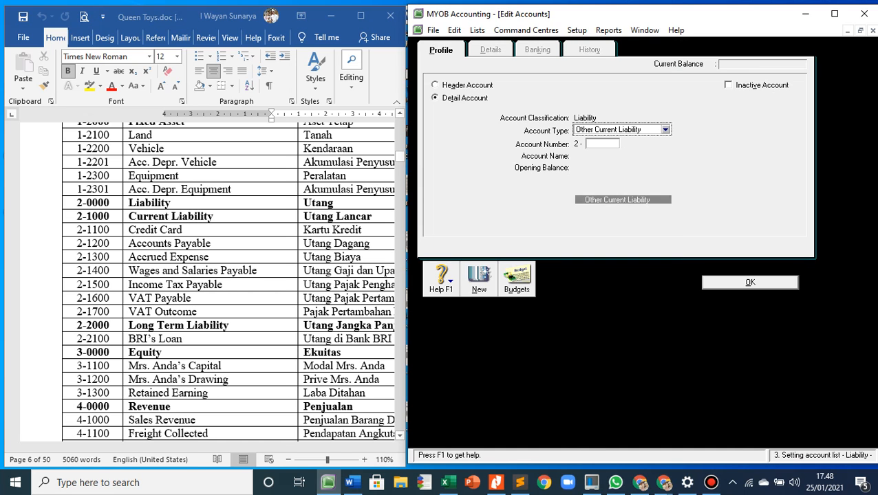
type("1600")
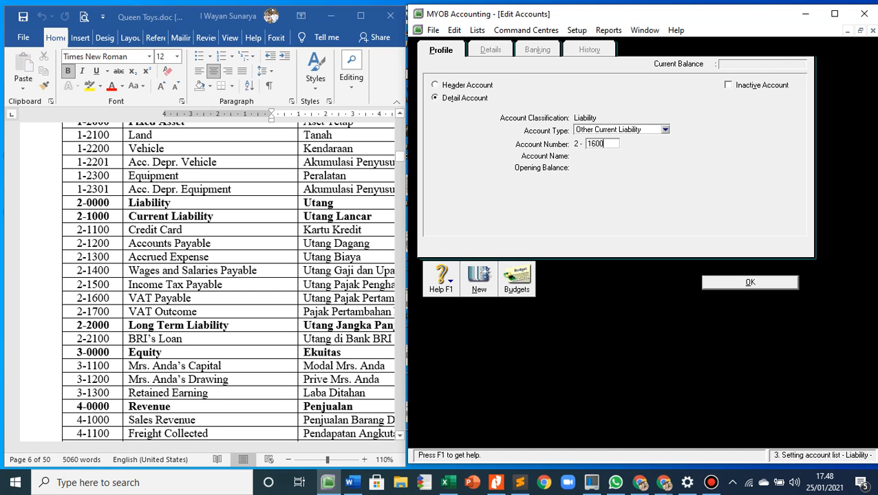
key("Tab")
type("VAT Payable")
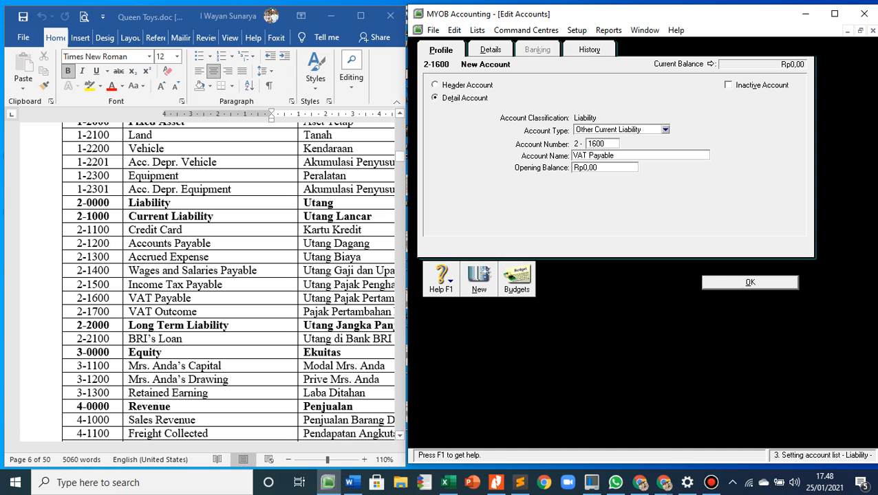
key("Return")
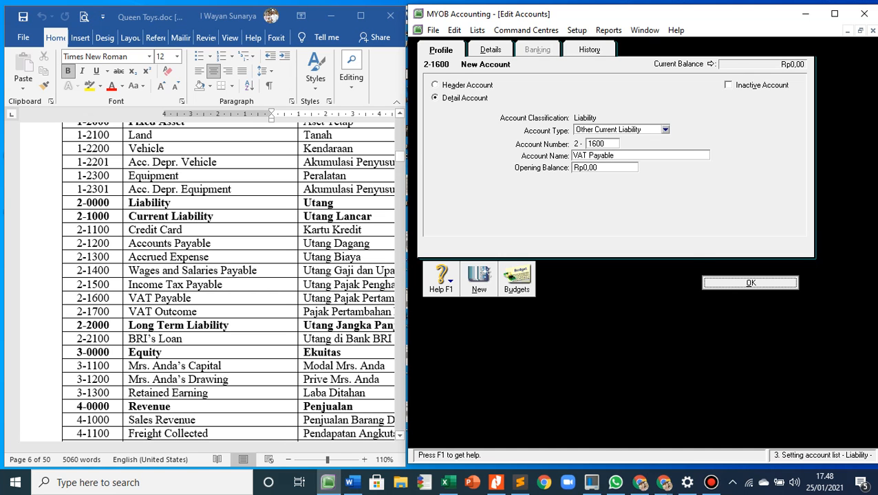
key("Return")
left_click(506, 143)
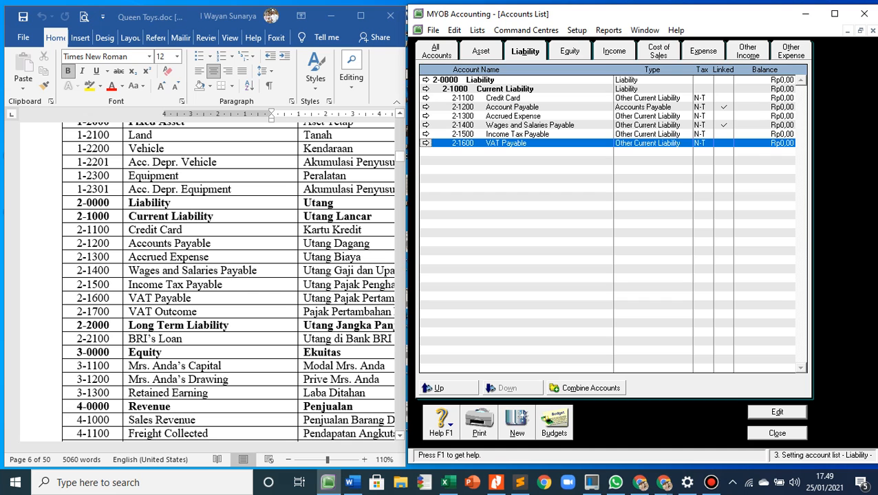
Create a detail account of type Other Current Liability, numbered 2-1700 and named VAT Outcome.
left_click(517, 423)
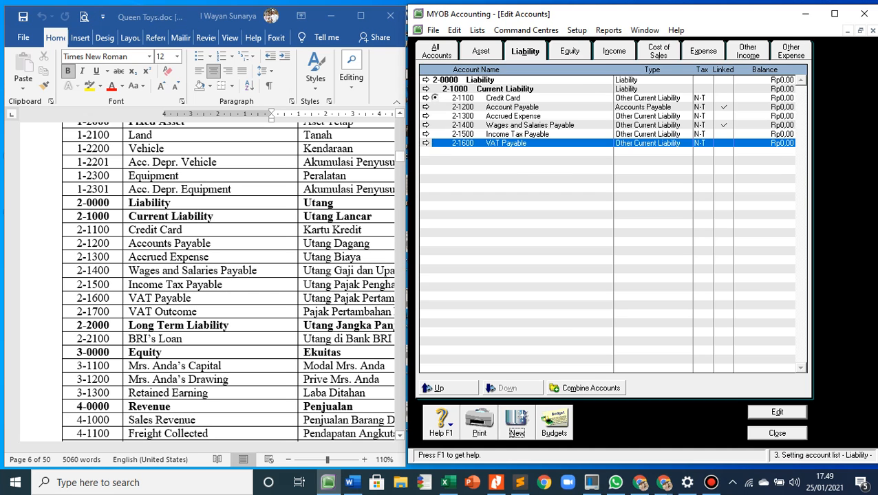
left_click(664, 129)
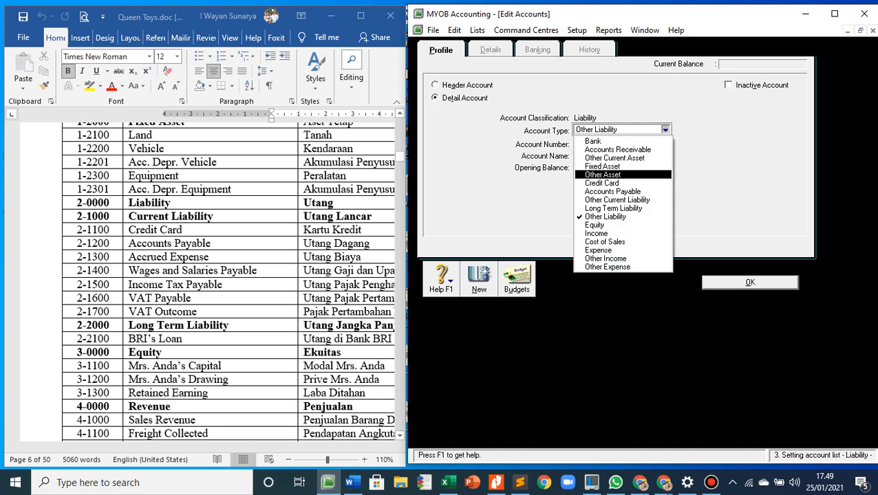
left_click(617, 200)
key("Tab")
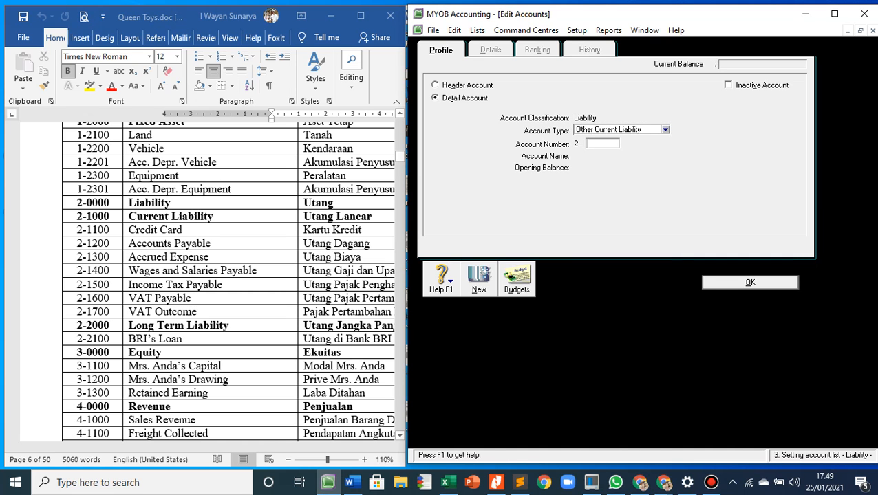
type("1700")
key("Tab")
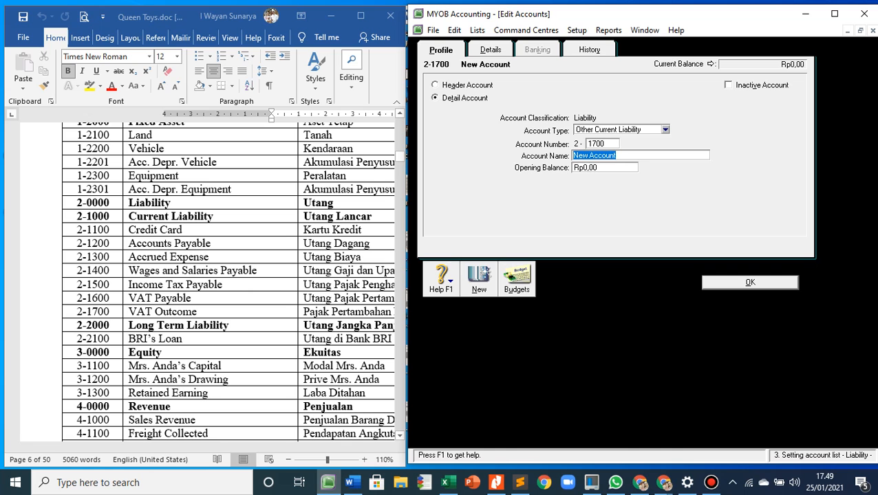
type("VAT")
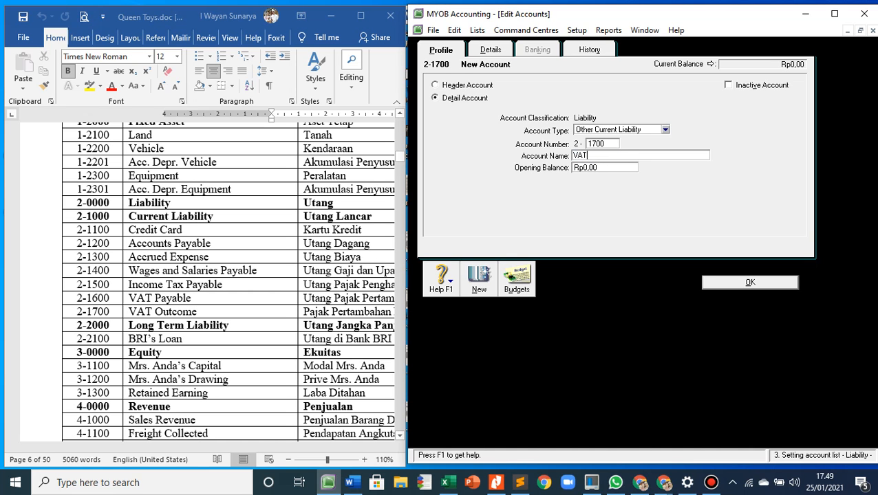
type(" Out")
type("come")
key("Return")
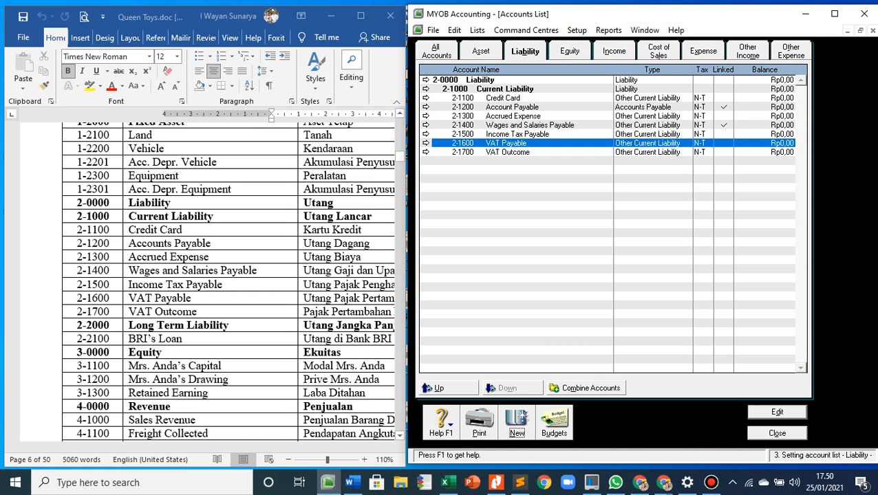
Create a liability header account numbered 2-2000 and named Long Term Liability.
key("alt+n")
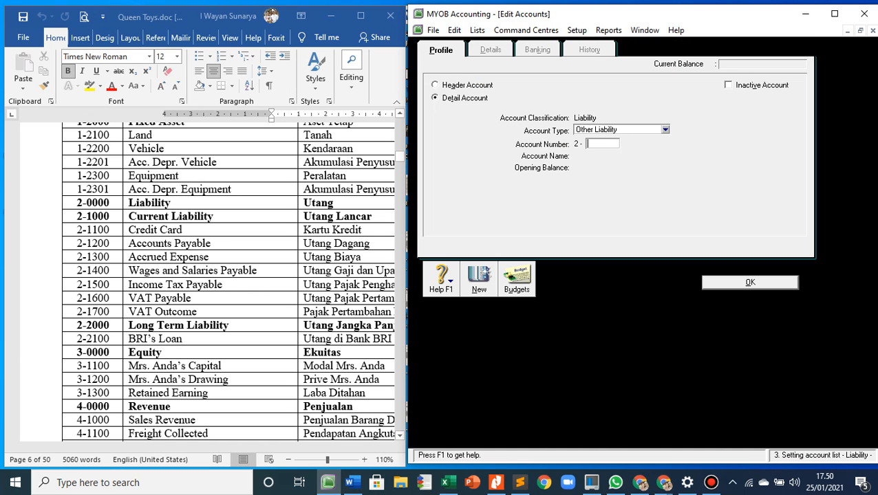
left_click(435, 85)
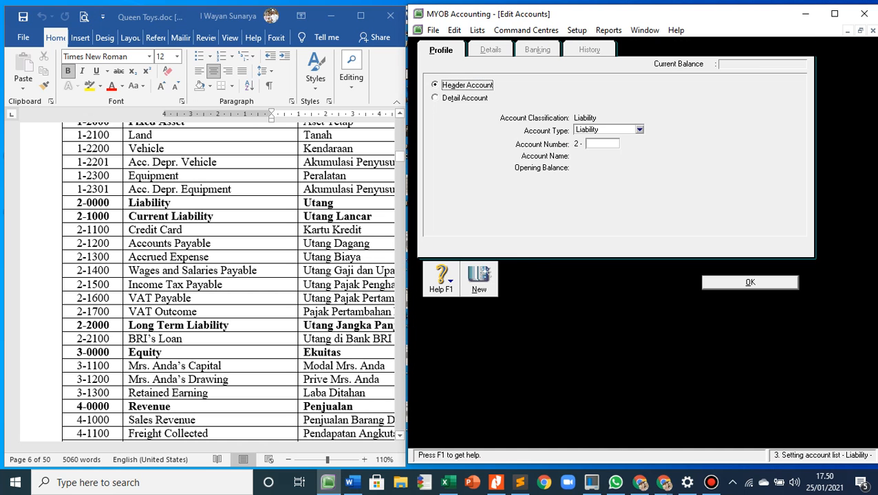
left_click(601, 144)
type("2000")
key("Tab")
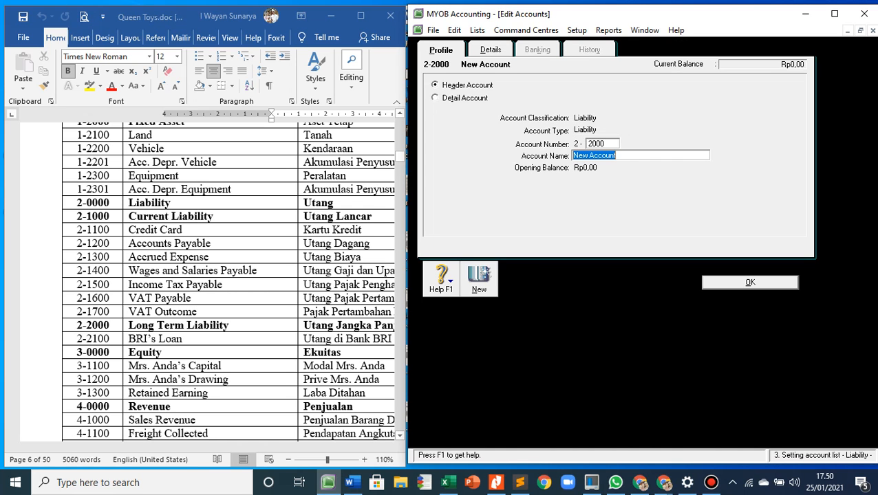
type("Long")
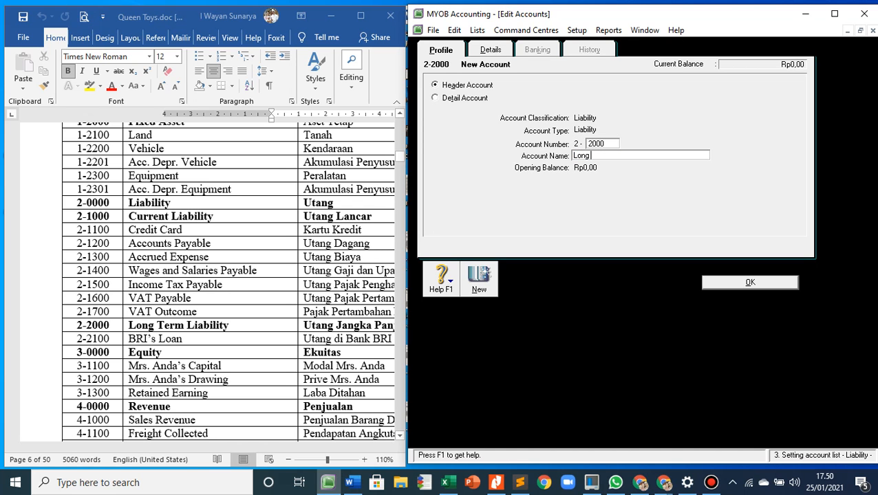
type(" Term Liability")
key("Return")
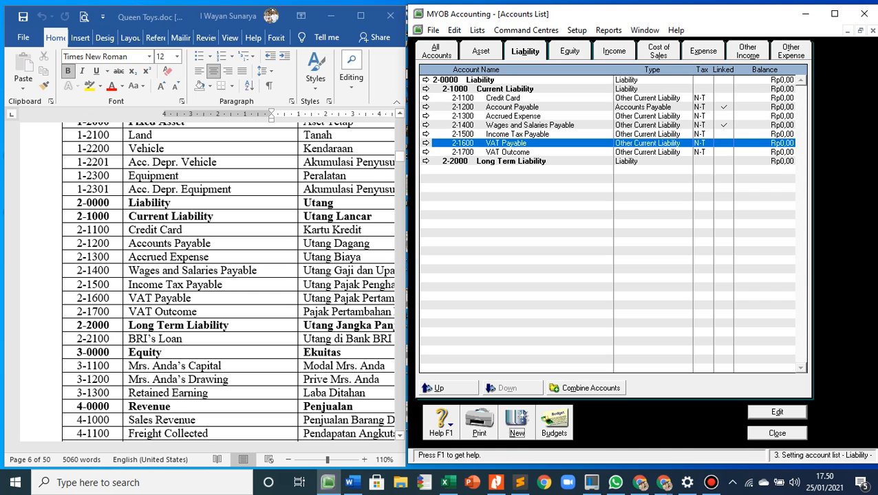
Create a detail account of type Long Term Liability, numbered 2-2100 and named BRI's Loan.
key("alt+n")
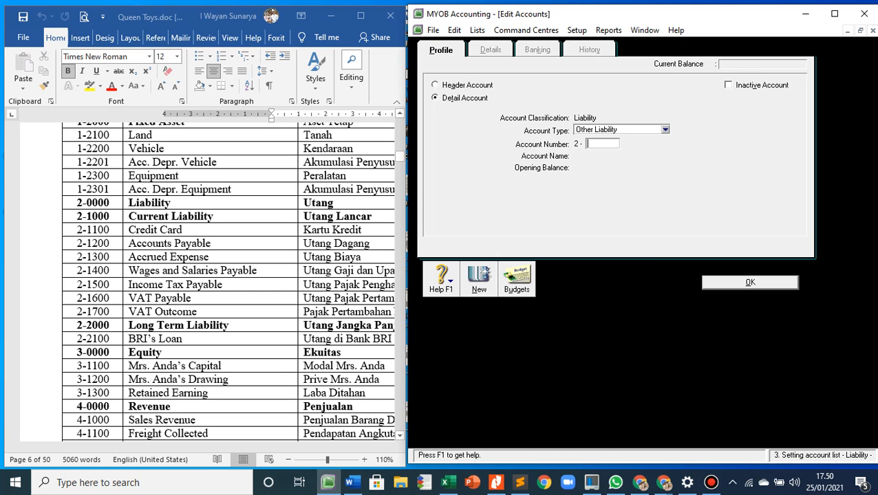
left_click(666, 130)
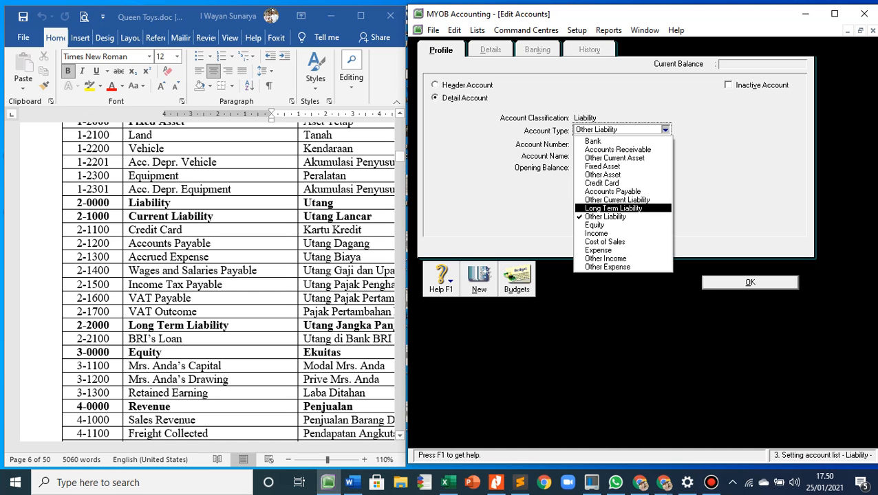
left_click(613, 209)
left_click(603, 144)
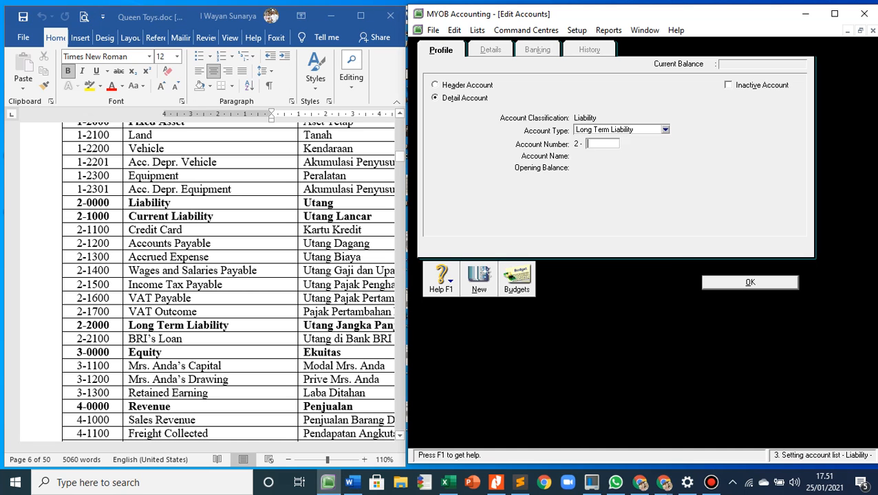
type("2100")
key("Tab")
type("BRI")
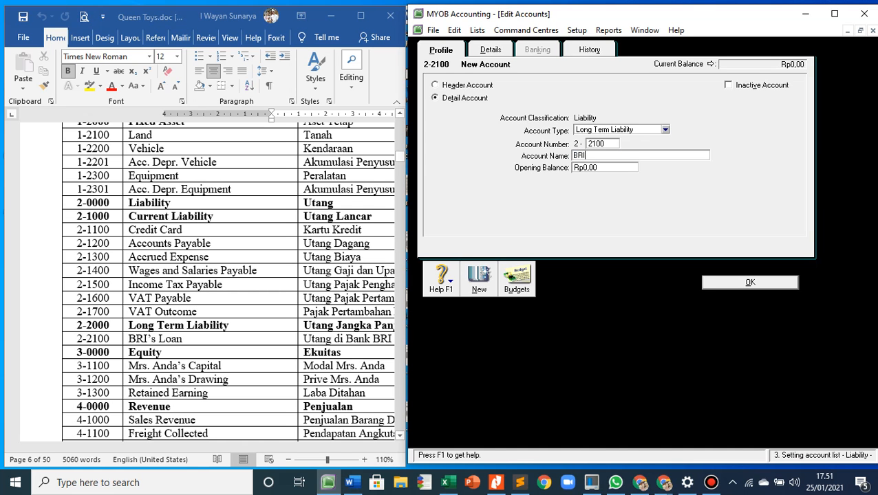
type("'s Loan")
key("Return")
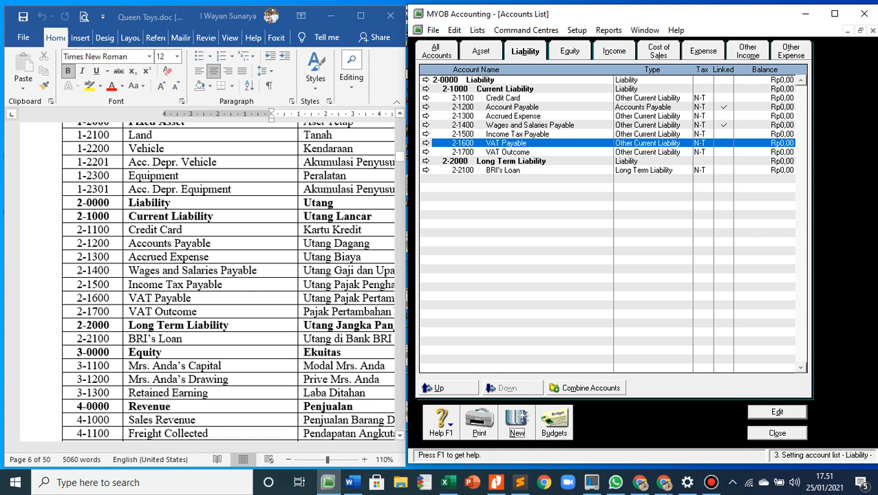
Create an equity detail account numbered 3-1100 and name it as the owner's capital account listed in the Word document.
left_click(569, 51)
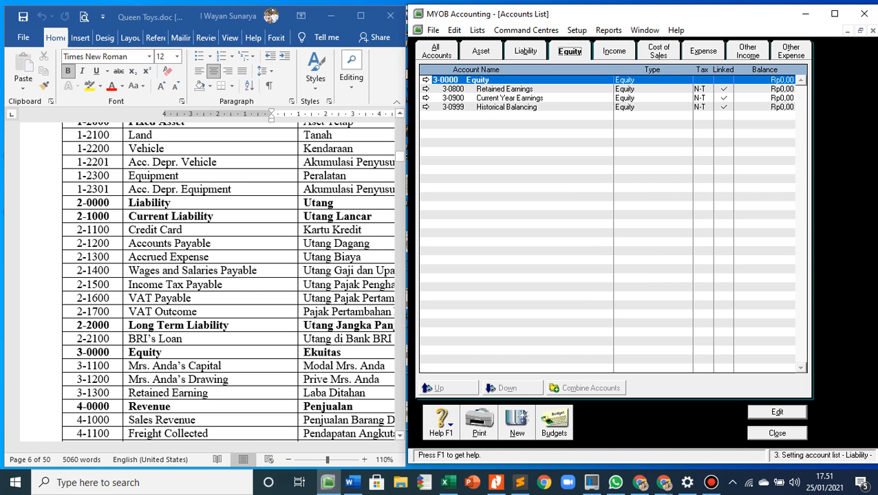
left_click(506, 107)
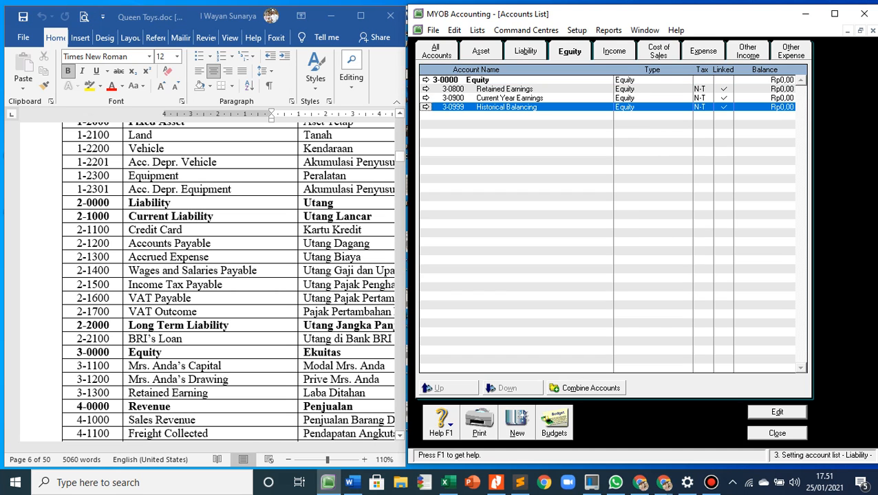
left_click(504, 89)
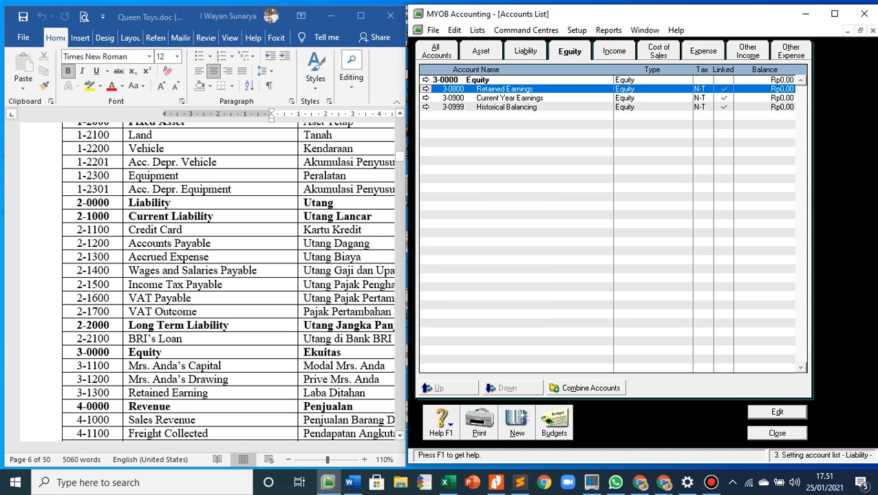
left_click(516, 423)
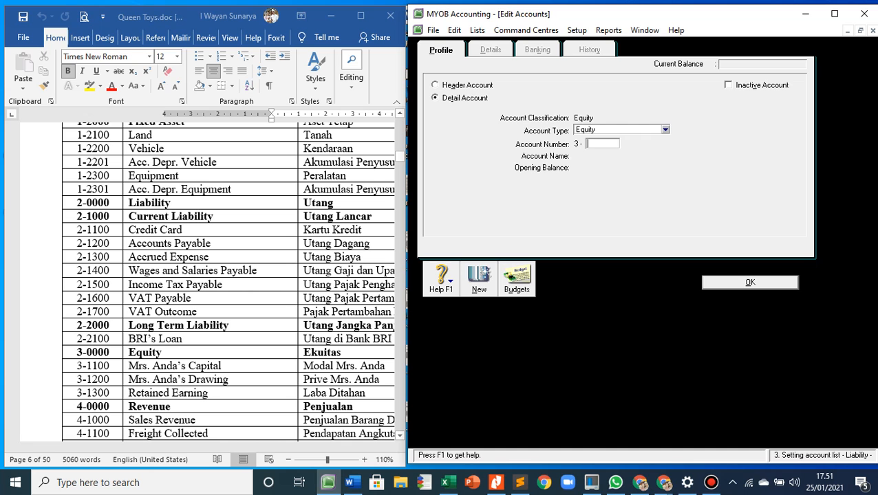
type("1100")
key("Tab")
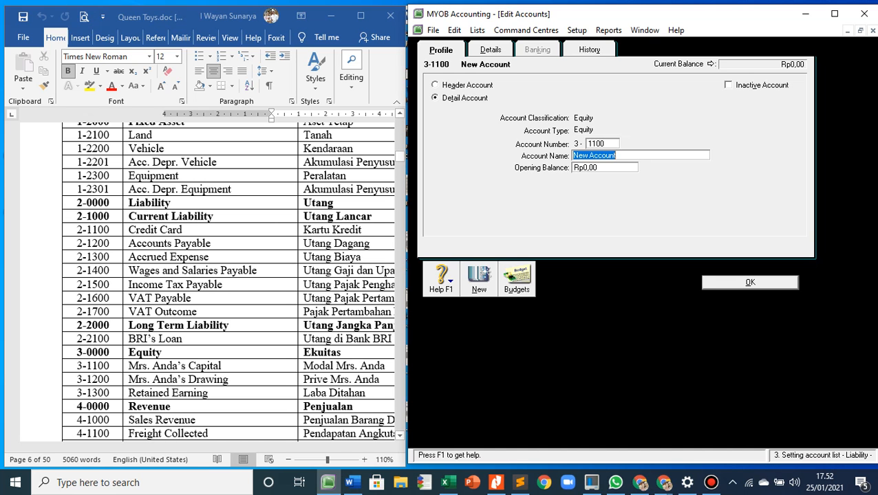
type("Mrs. Anda's Capital")
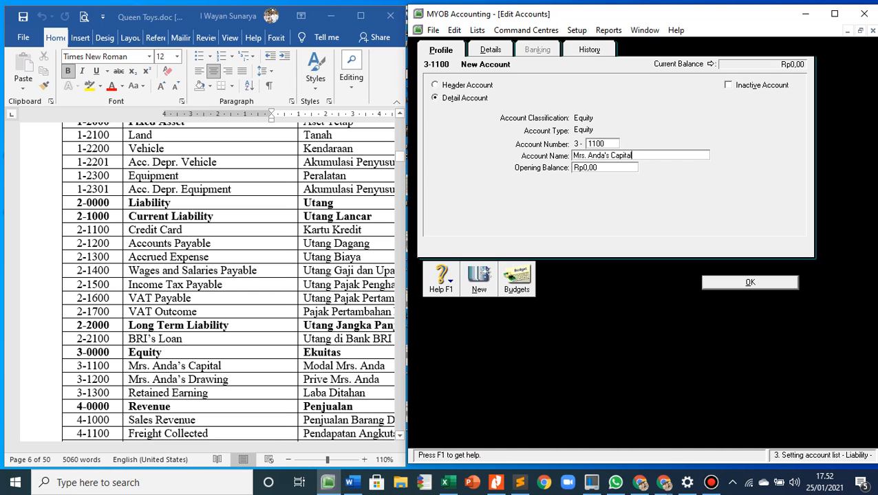
key("Return")
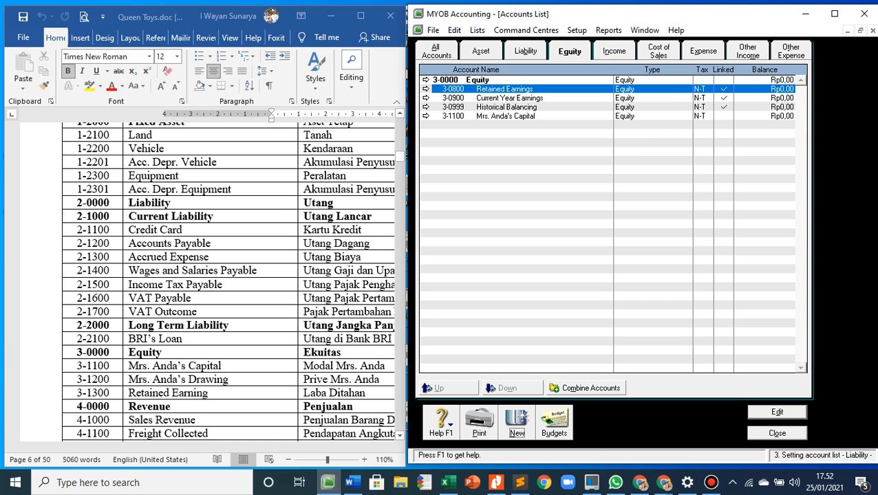
Create an equity detail account numbered 3-1200 and name it as the owner's drawing account listed in the Word document.
left_click_drag(152, 11, 151, 10)
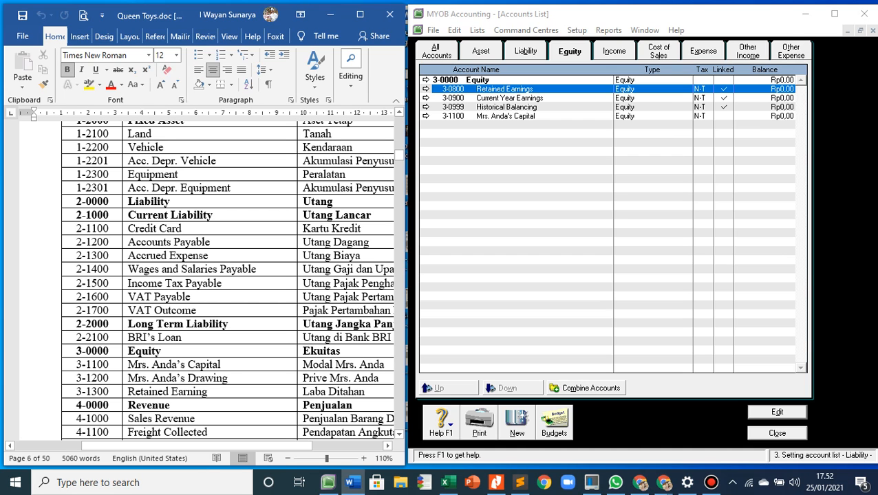
left_click(517, 422)
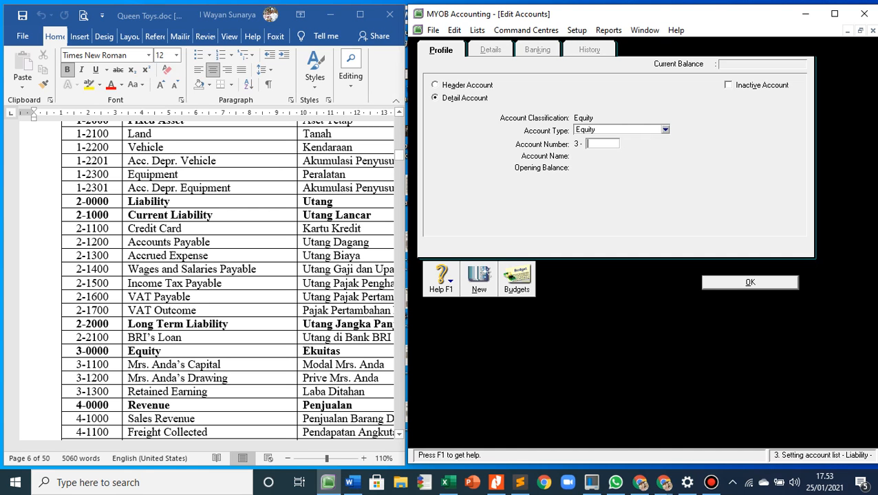
type("1200")
key("Tab")
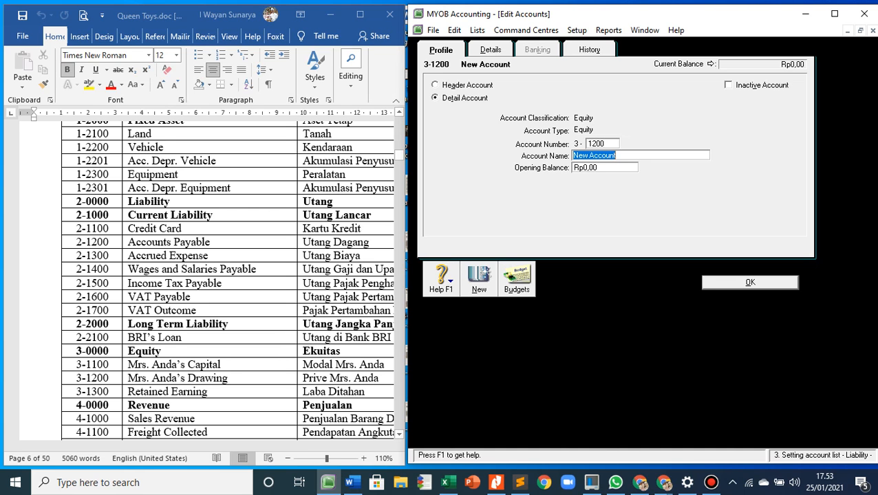
type("Mrs. ")
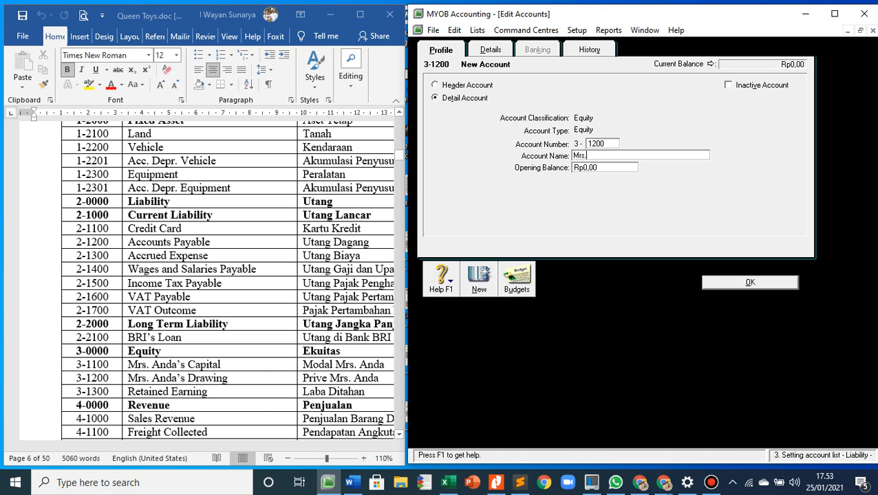
type("Anda's Drawing")
key("Return")
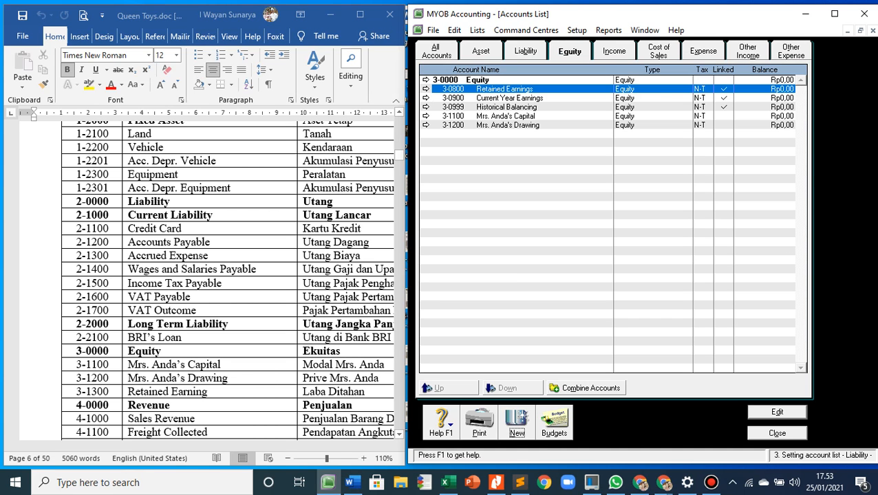
Renumber the Retained Earnings equity account to 3-1300.
left_click(426, 88)
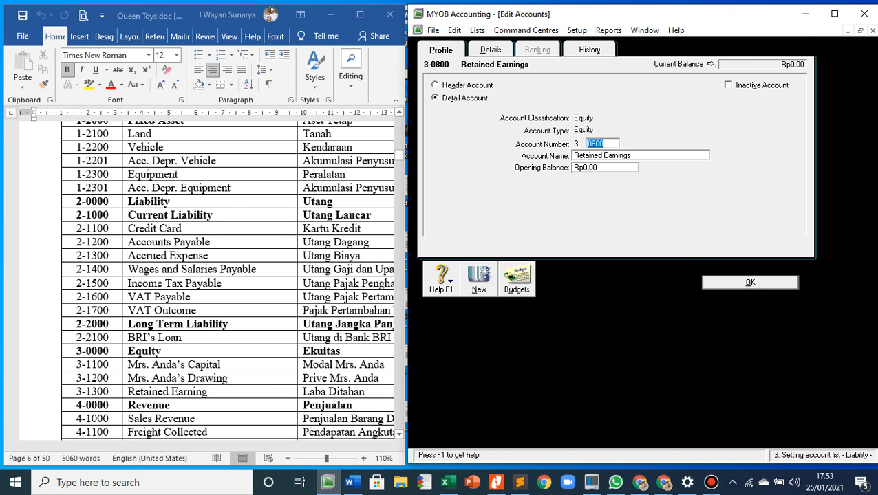
key("Escape")
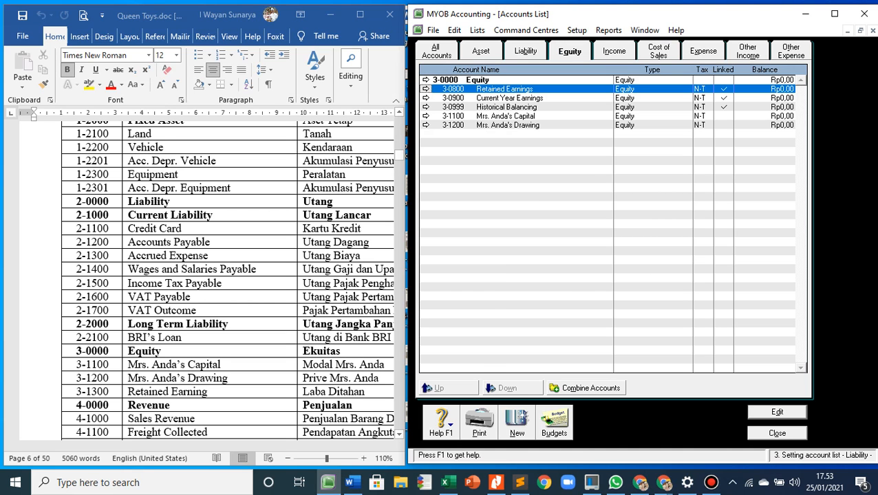
key("Return")
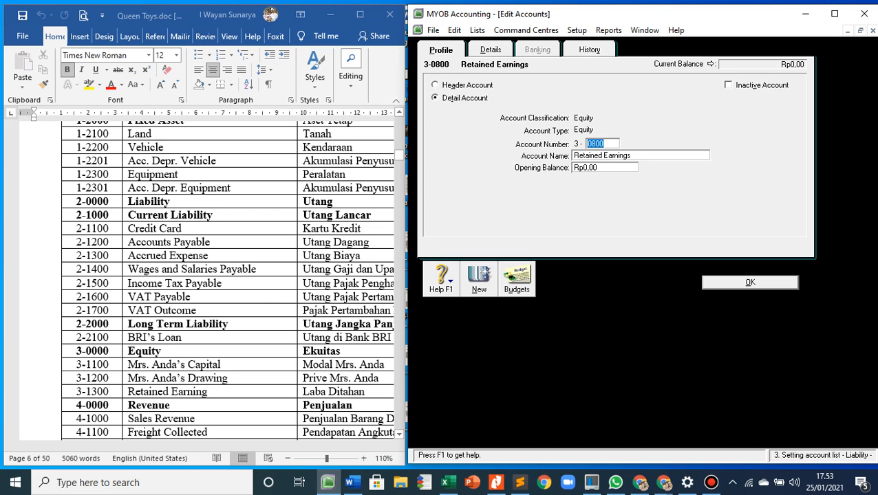
key("BackSpace")
type("1300")
key("Return")
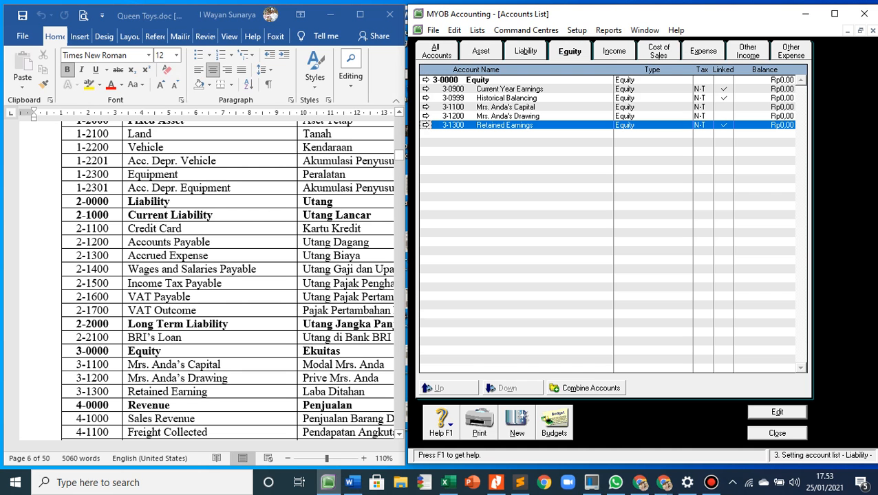
Rename the income header account 4-0000 as Revenue.
scroll(227, 278, "down", 4)
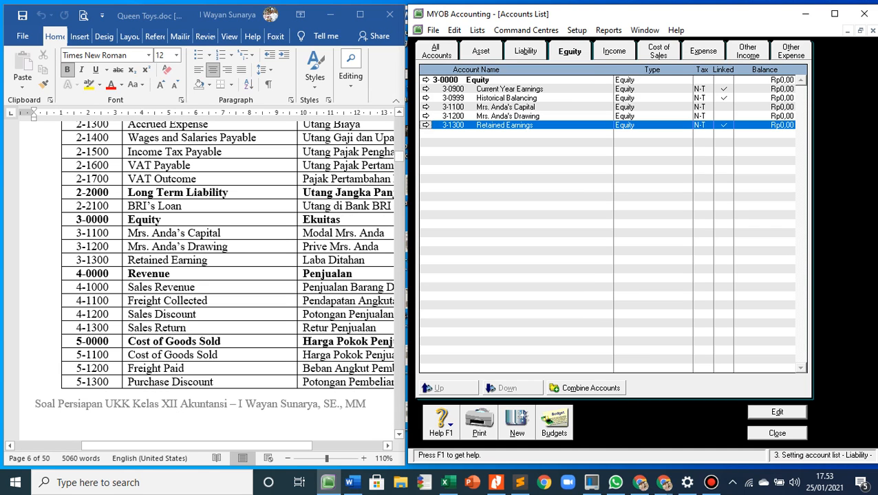
left_click(614, 51)
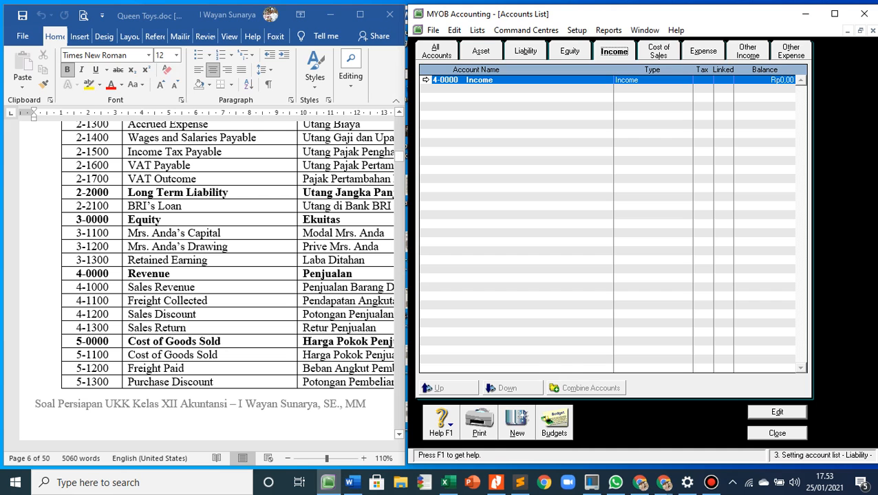
left_click(425, 80)
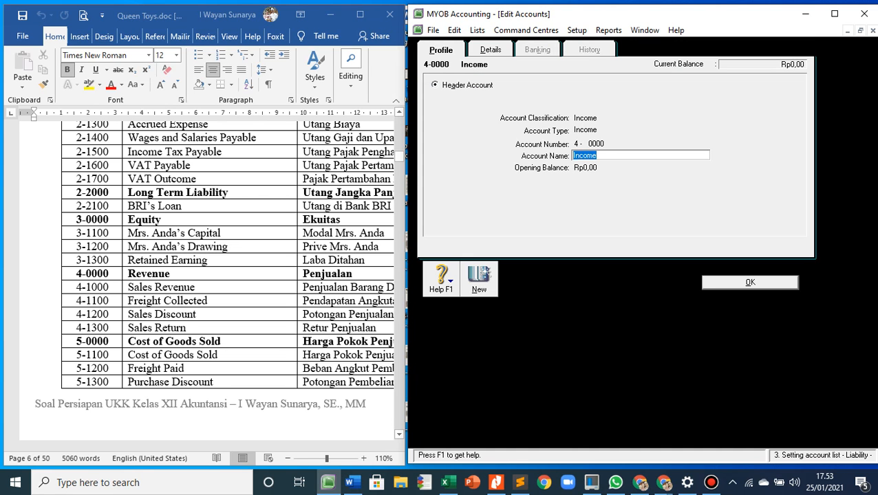
type("Revenue")
key("Return")
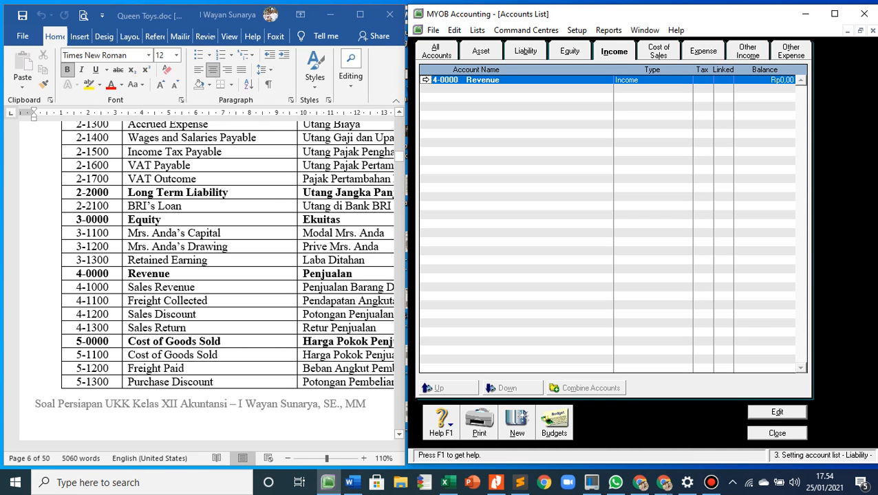
Create an income detail account numbered 4-1000 and named Sales Revenue.
left_click(516, 430)
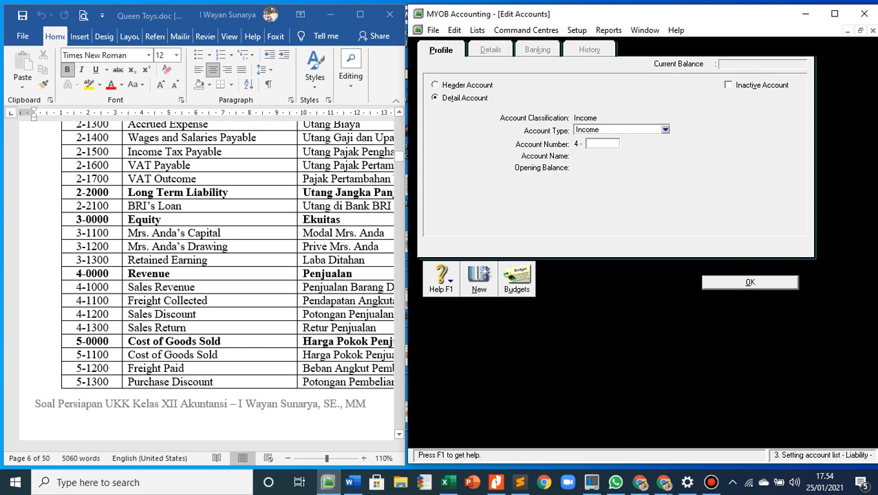
type("1000")
key("Tab")
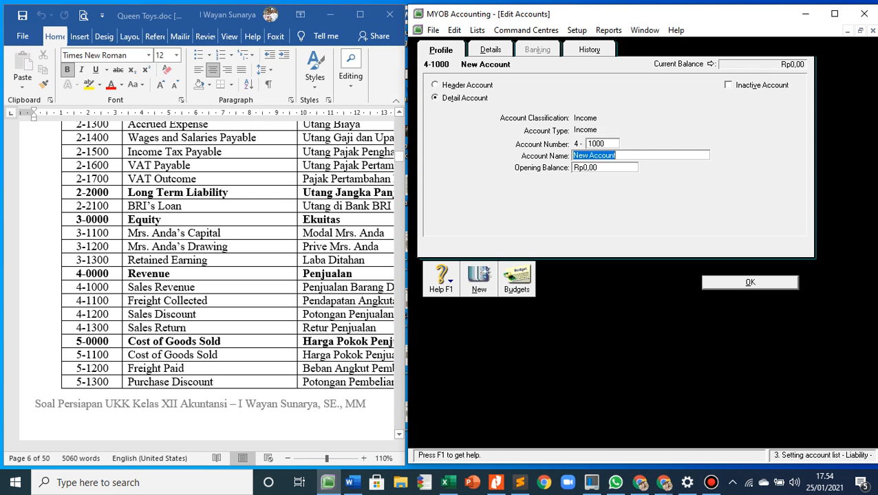
type("Sales")
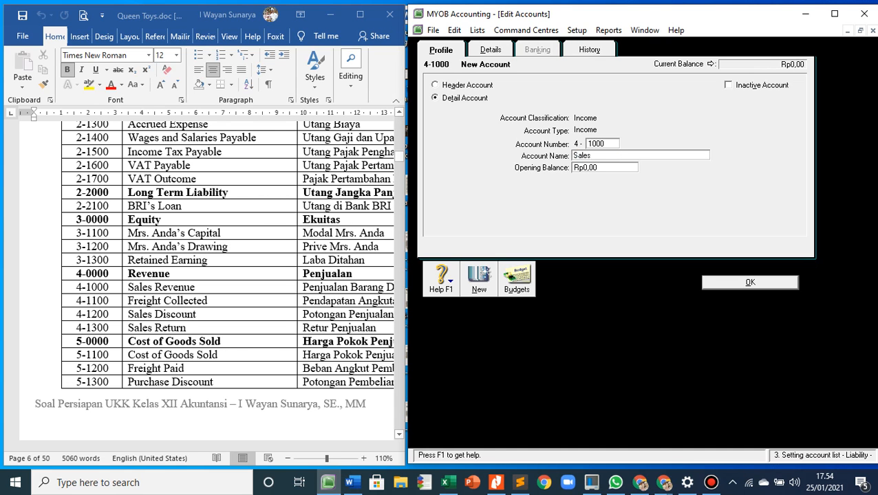
type(" Revenue")
key("Return")
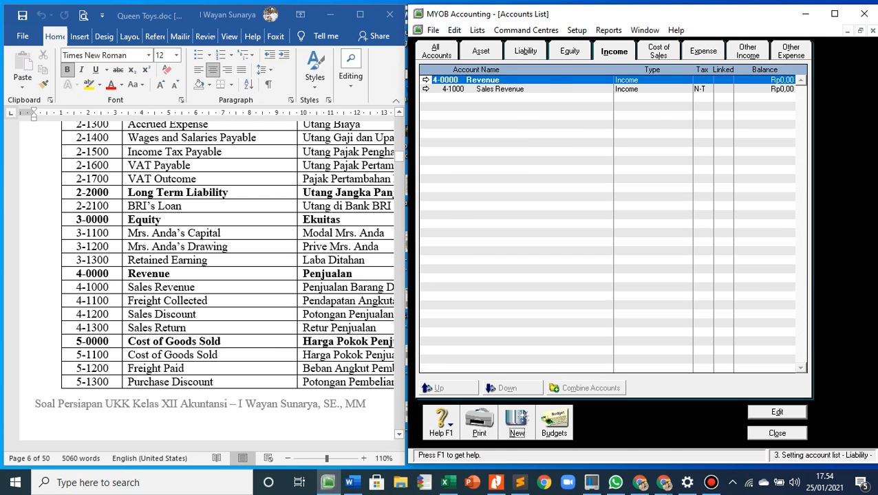
Create an income detail account numbered 4-1100 and named Freight Collected.
key("Return")
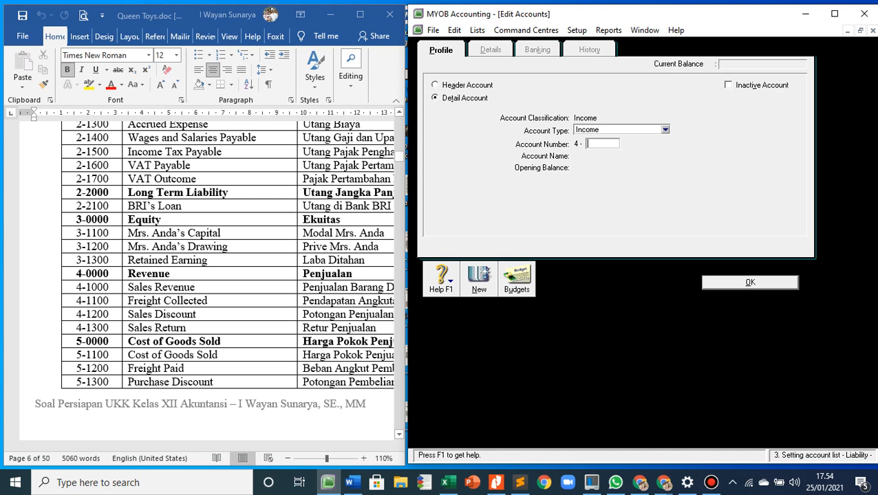
type("1100")
key("Tab")
type("Freight ")
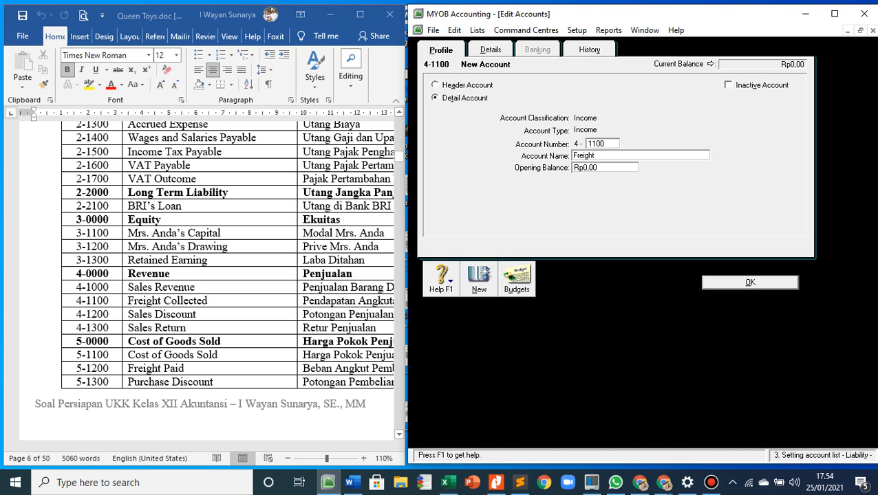
type("Coolected")
left_click(604, 155)
key("Delete")
type("l")
key("Return")
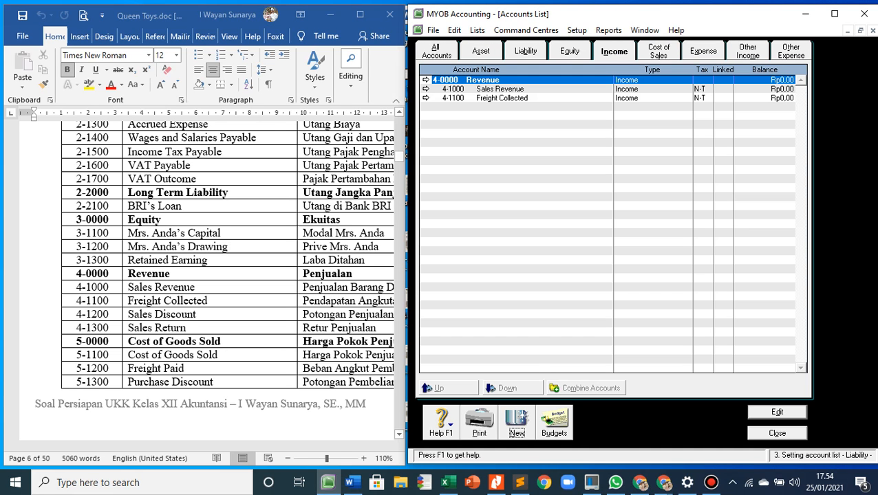
Create an income detail account numbered 4-1200 and named Sales Discount.
key("alt+n")
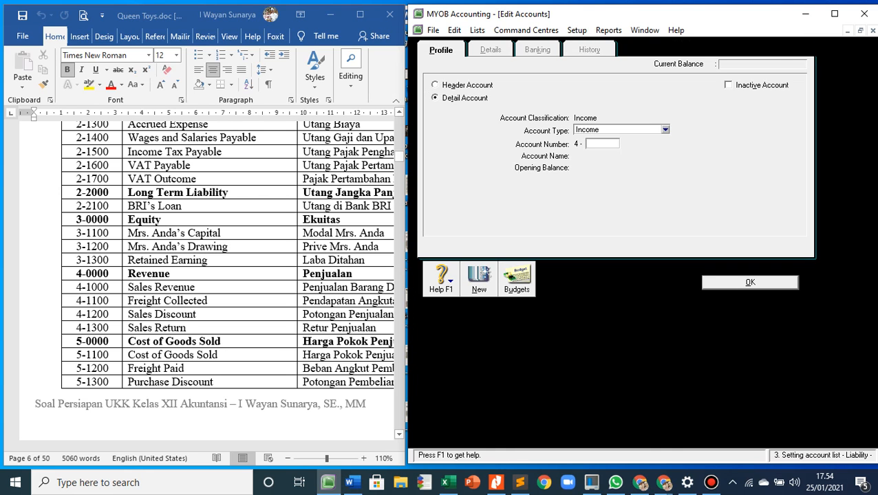
type("1200")
key("Tab")
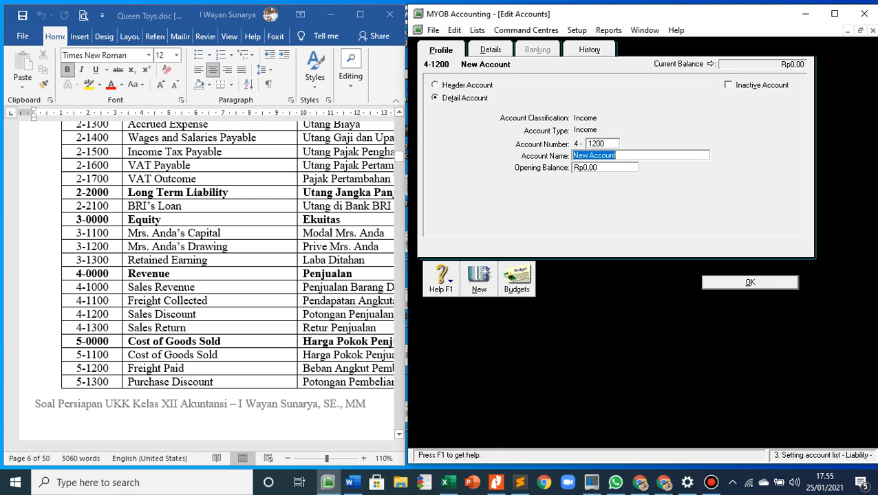
type("Sales ")
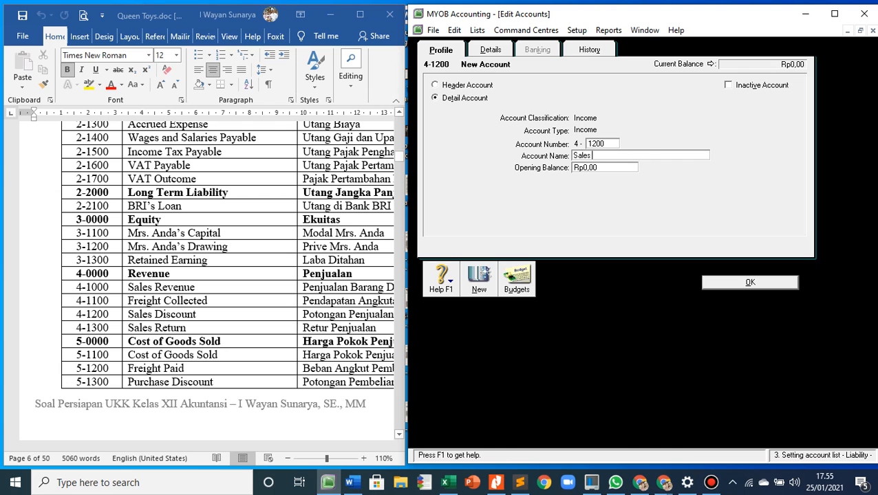
type("Discount")
key("Return")
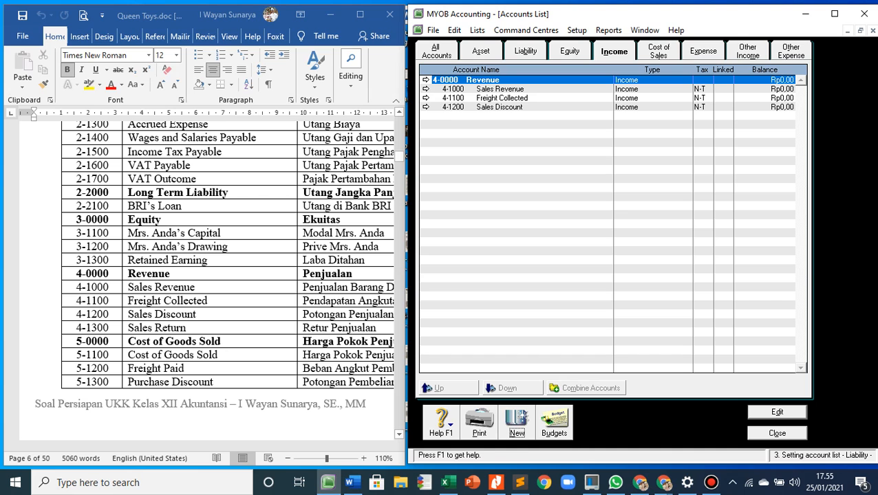
Create an income detail account numbered 4-1300 and named Sales Return.
key("alt+n")
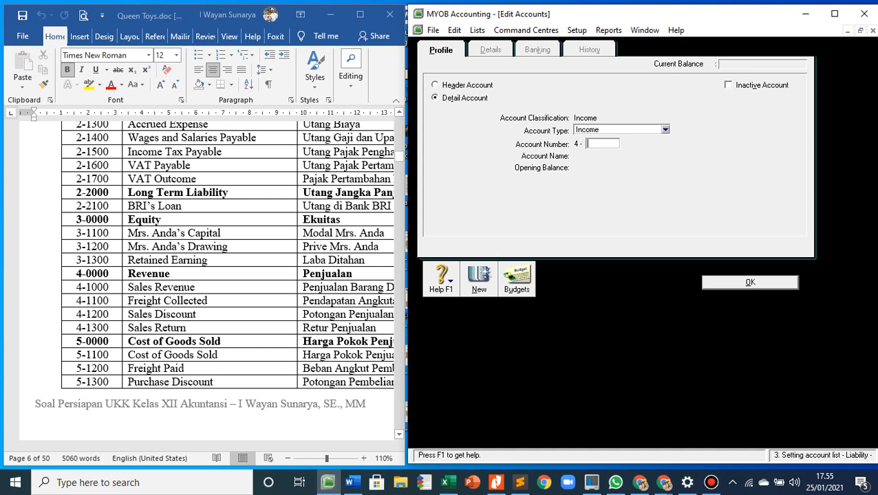
type("1300")
key("Tab")
type("Sa")
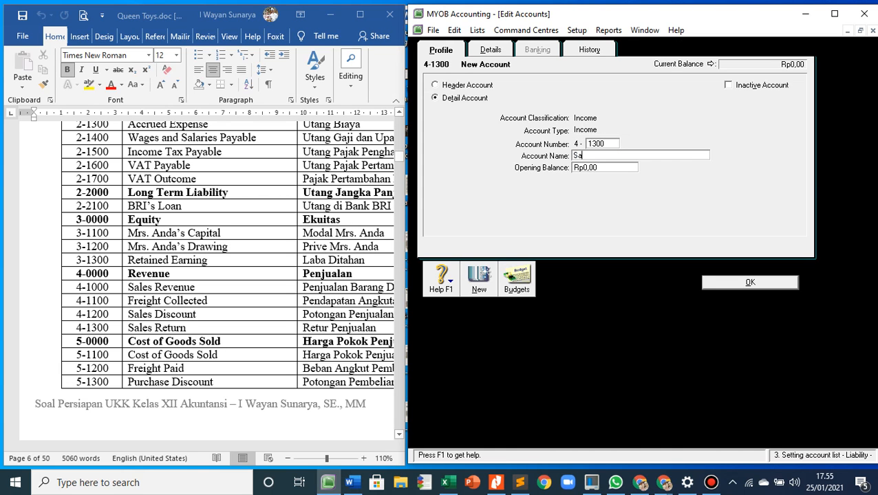
type("les Return")
key("Return")
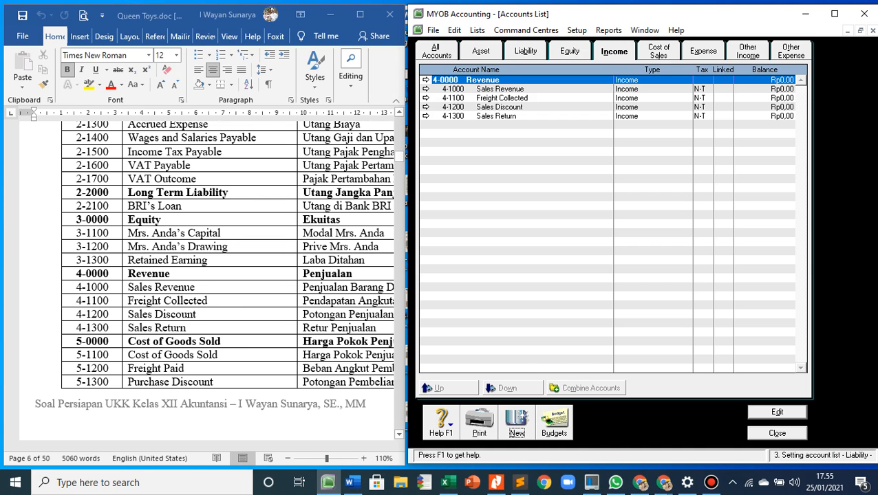
Rename the cost of sales header account 5-0000 as Cost of Goods Sold.
scroll(206, 275, "down", 3)
scroll(207, 280, "down", 1)
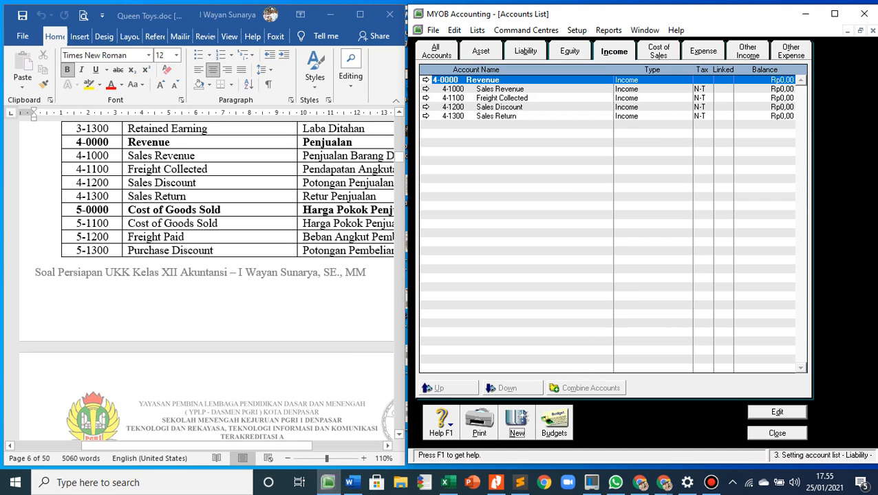
left_click(658, 51)
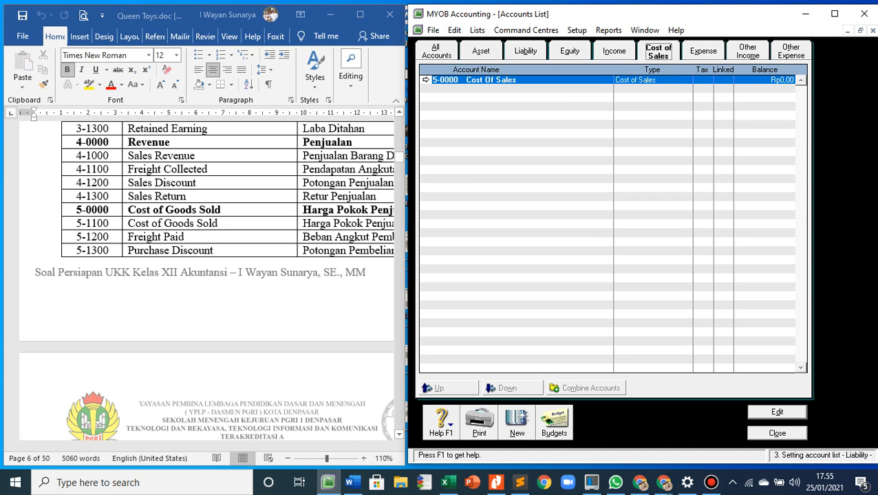
left_click(425, 80)
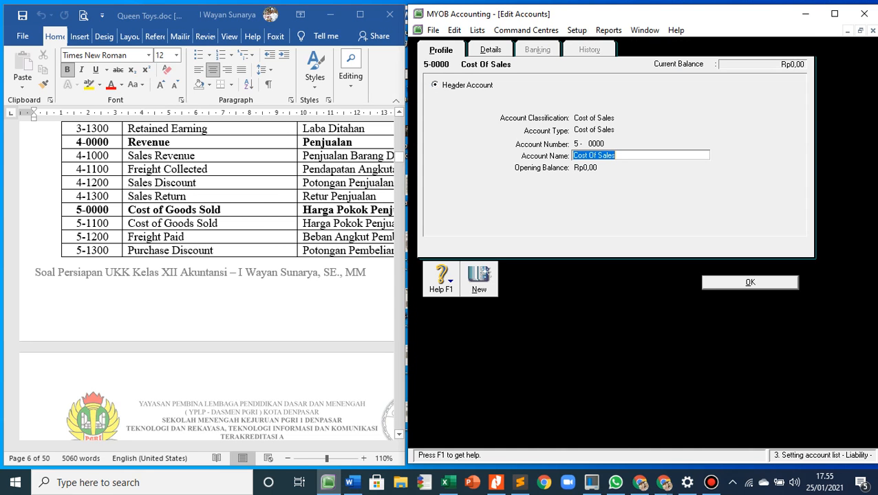
type("Cost ")
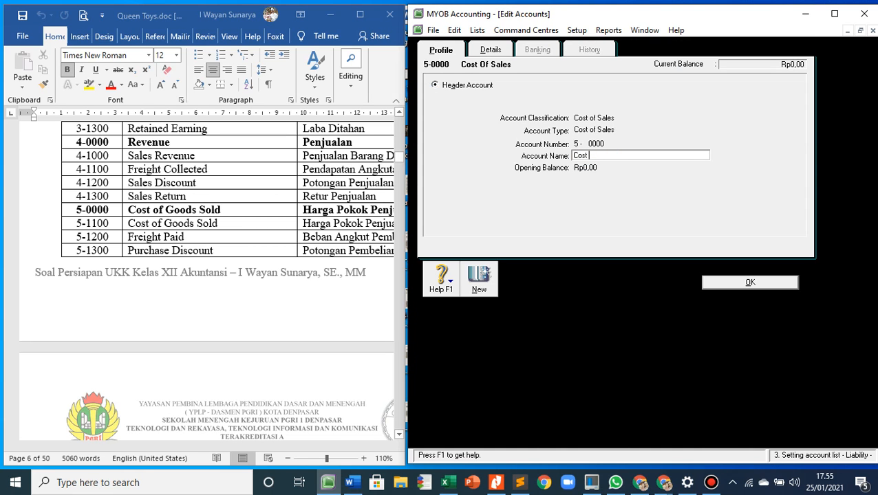
type("of Goods Sold")
key("Return")
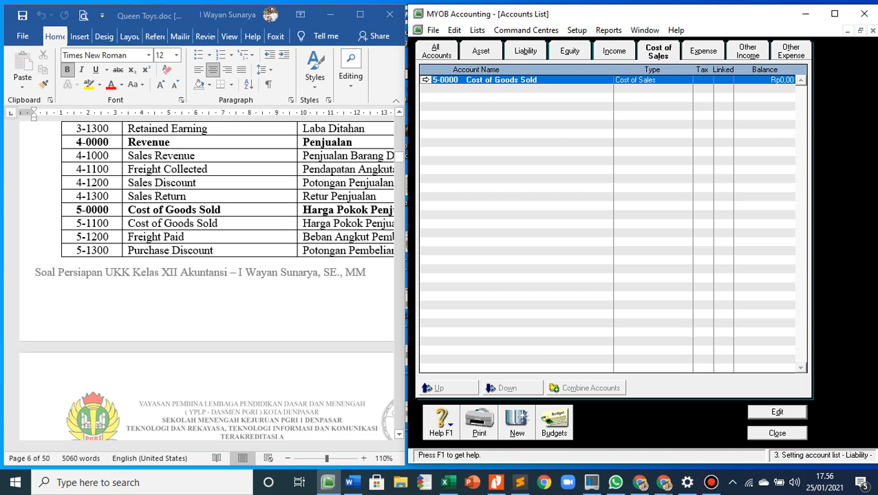
Create a cost of sales detail account numbered 5-1100 and named Cost of Goods Sold.
key("alt+n")
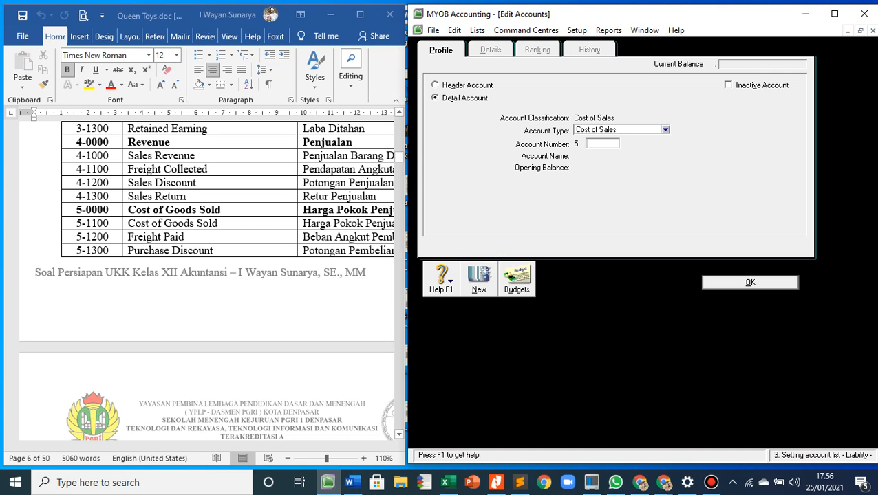
type("1100")
key("Tab")
type("Co")
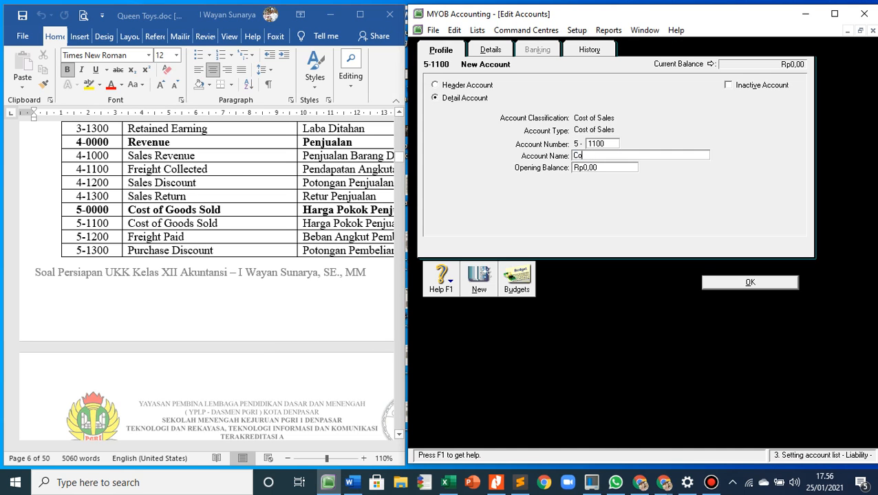
type("st of Goods Sold")
key("Return")
key("Return")
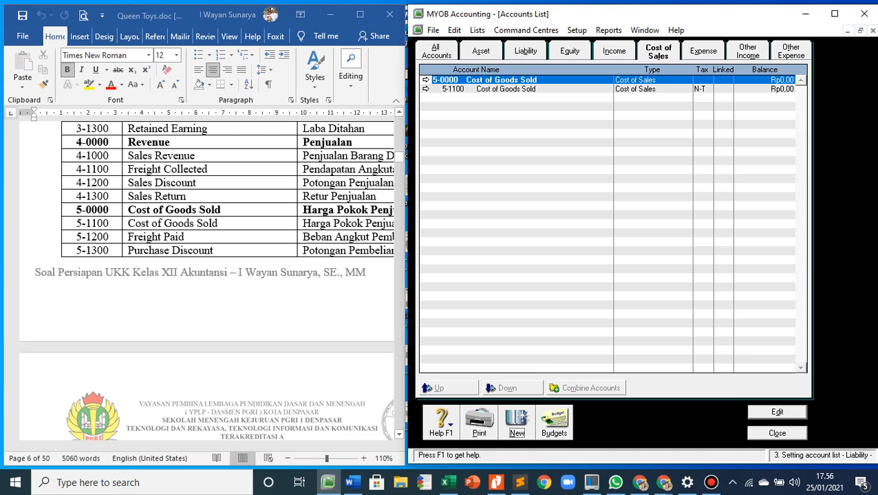
Create a cost of sales detail account numbered 5-1200 and named Freight Paid.
type("1200")
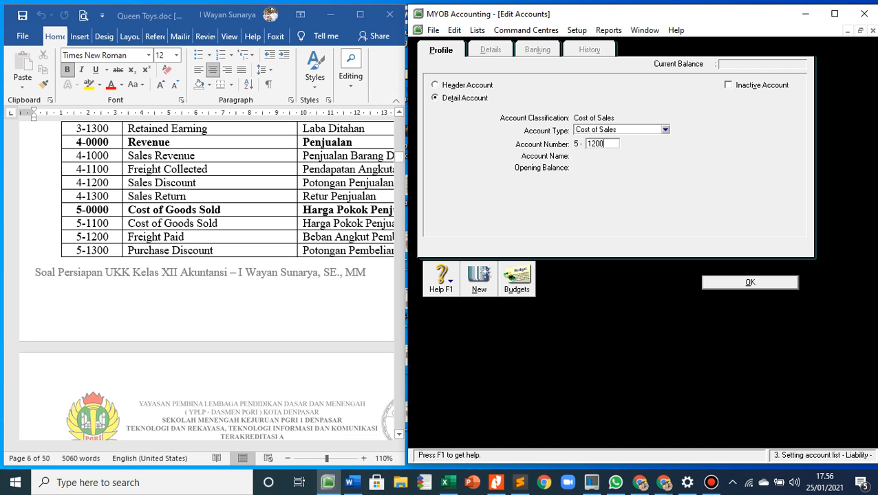
key("Tab")
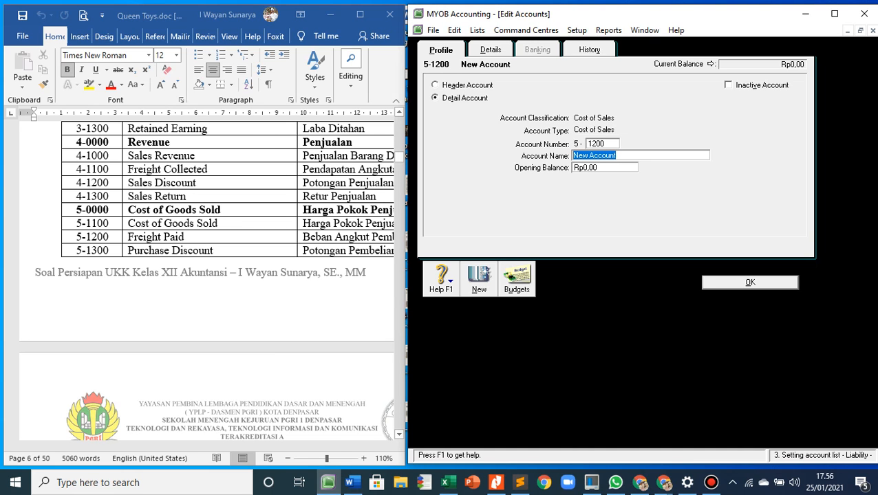
type("Fr")
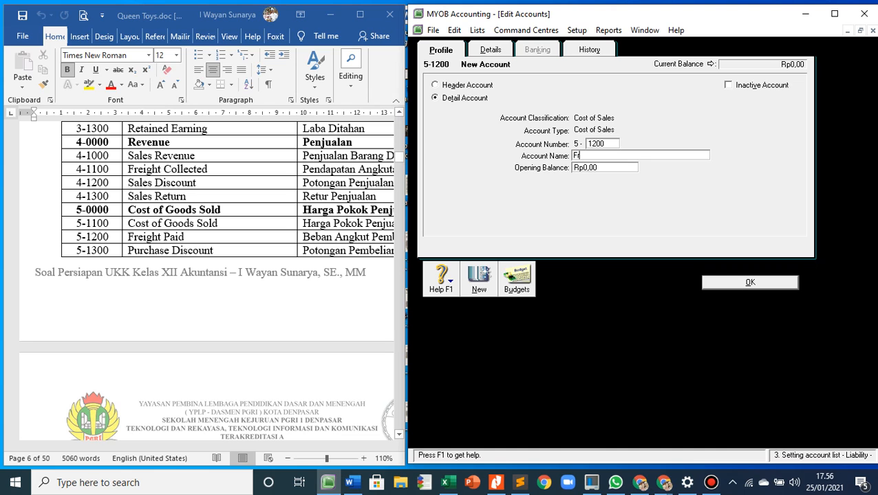
type("eiht")
key("BackSpace")
key("BackSpace")
key("BackSpace")
type("ight Paid")
key("Return")
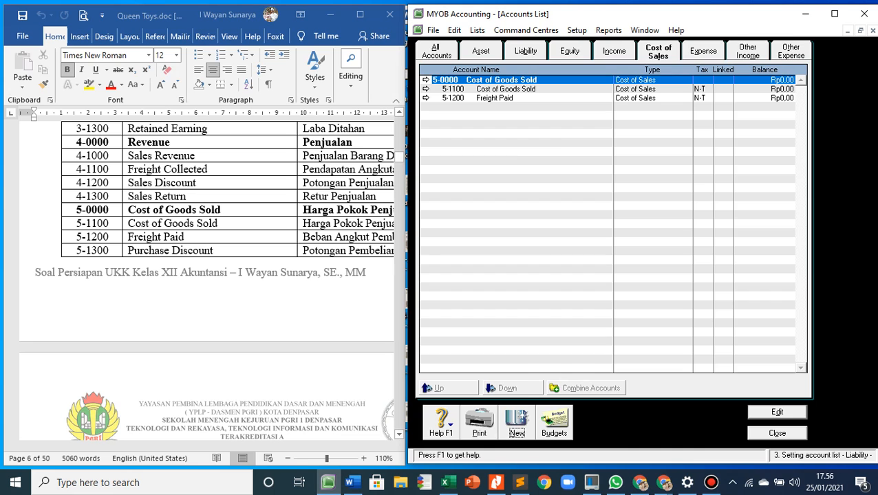
Create a cost of sales detail account numbered 5-1300 and named Purchase Discount.
key("alt+n")
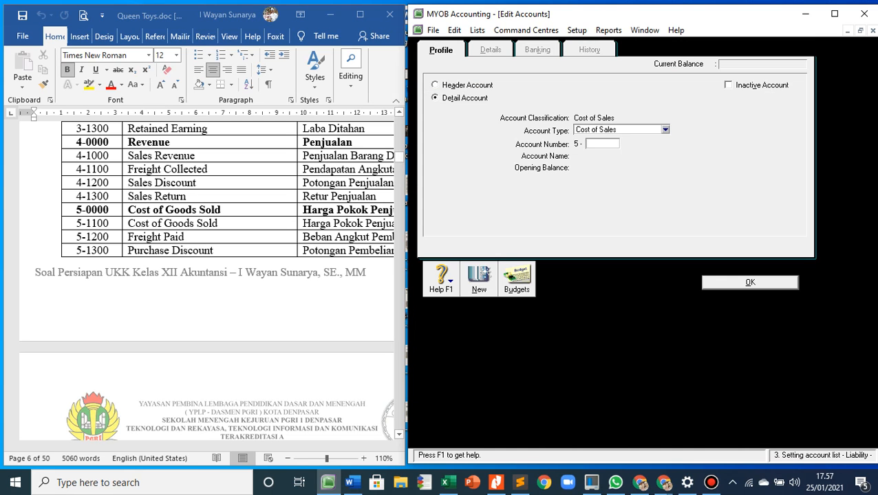
type("1300")
key("Tab")
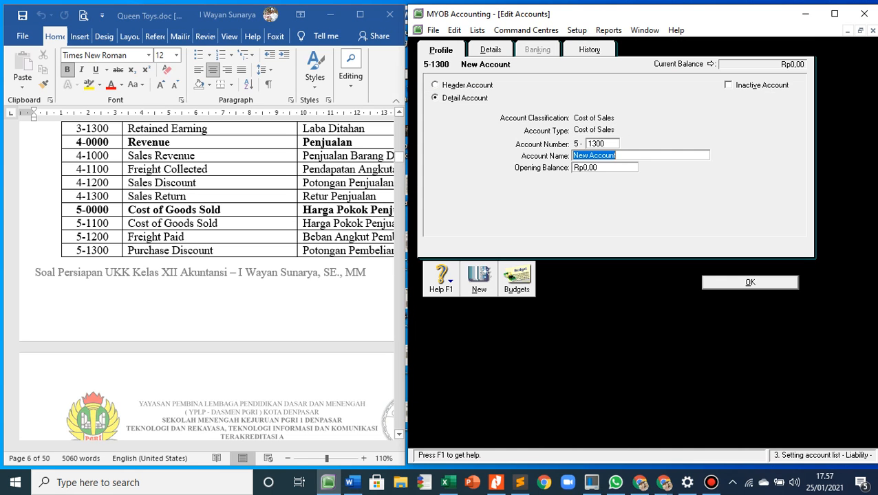
type("Pur")
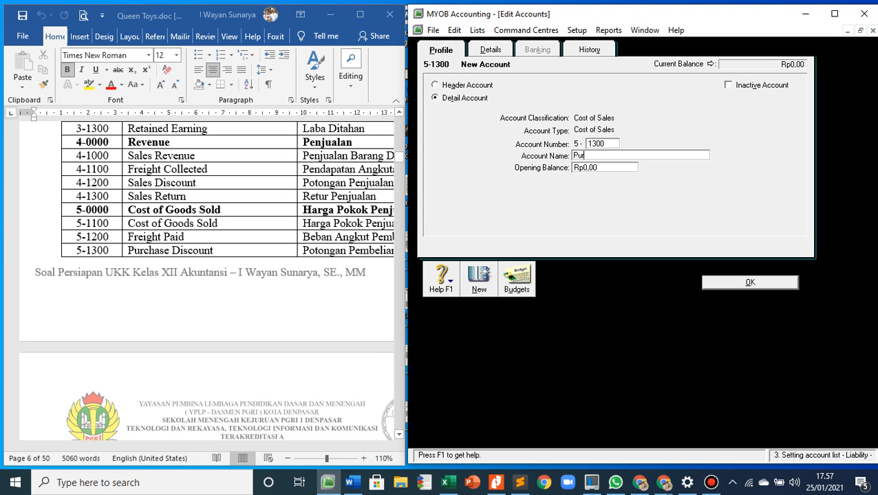
type("chase Discount")
key("Return")
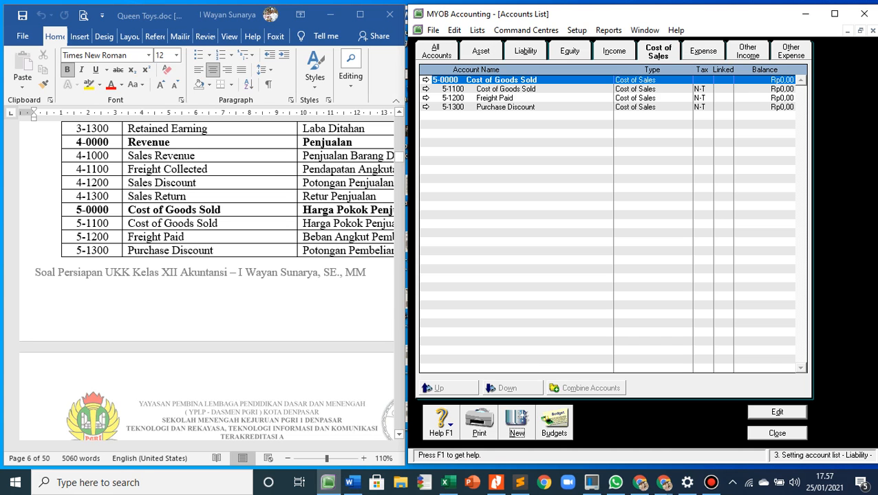
Rename the expense header account 6-0000 as Expense, following the next page of the Word chart of accounts.
scroll(206, 280, "down", 8)
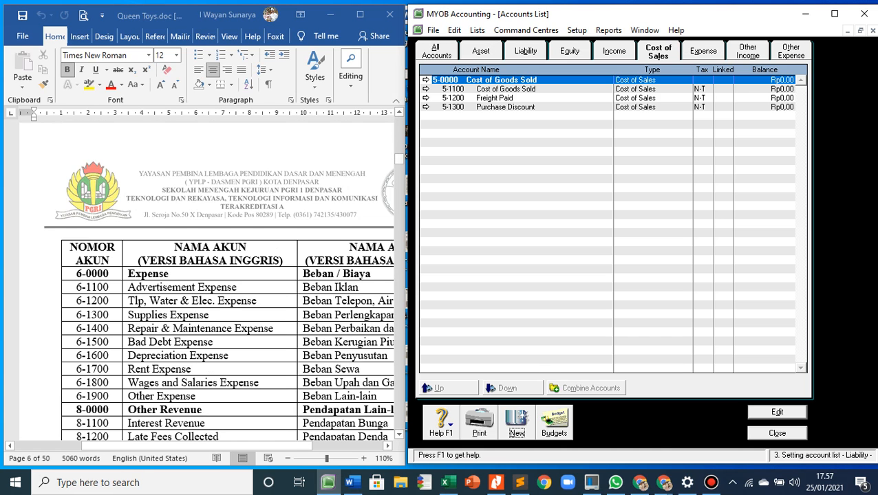
scroll(206, 280, "down", 5)
scroll(206, 280, "up", 2)
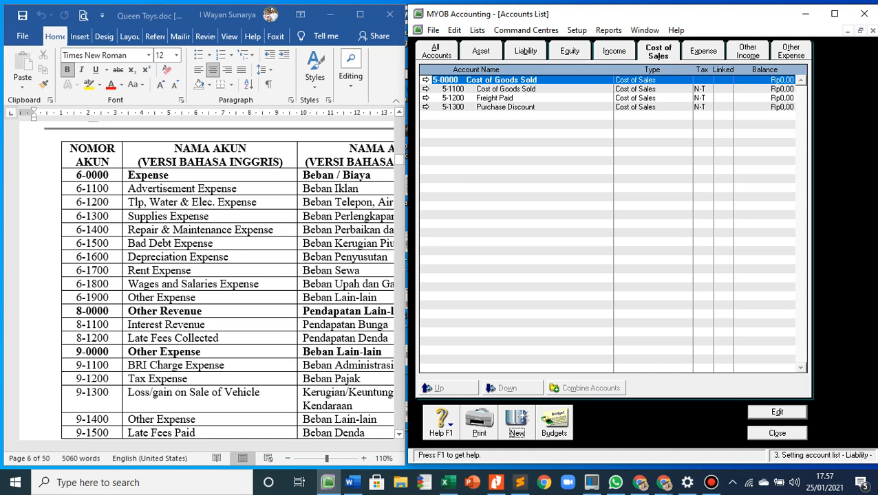
left_click(703, 51)
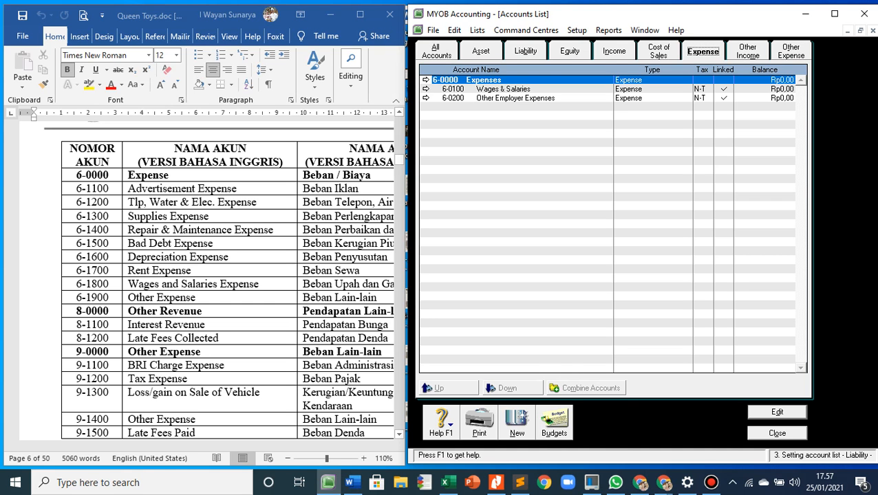
left_click(425, 80)
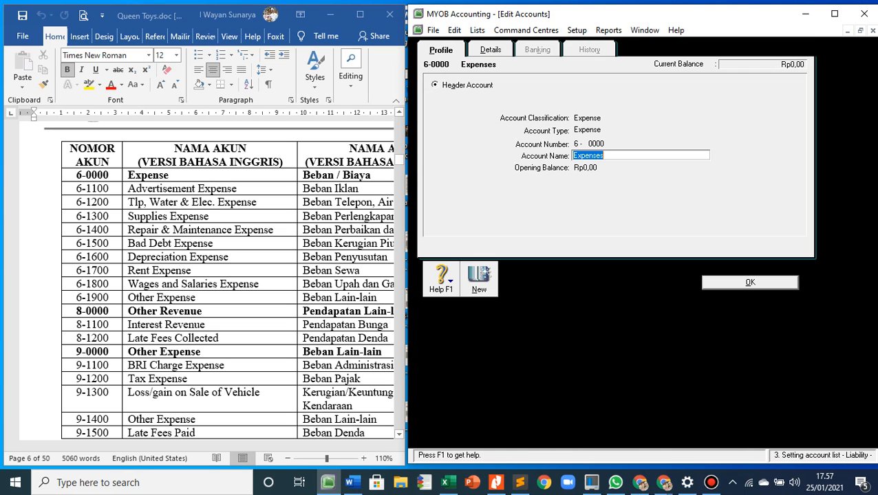
key("End")
key("BackSpace")
key("Return")
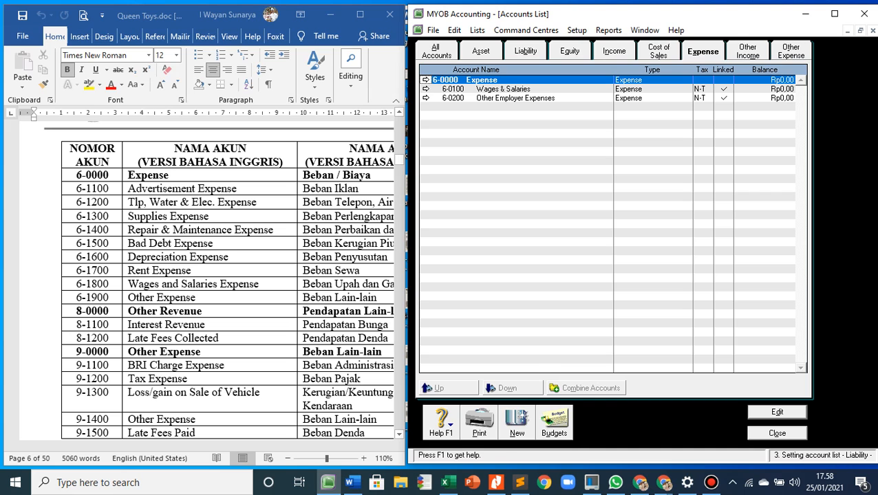
Create an expense detail account numbered 6-1100 and named Advertisement Expense.
key("alt+n")
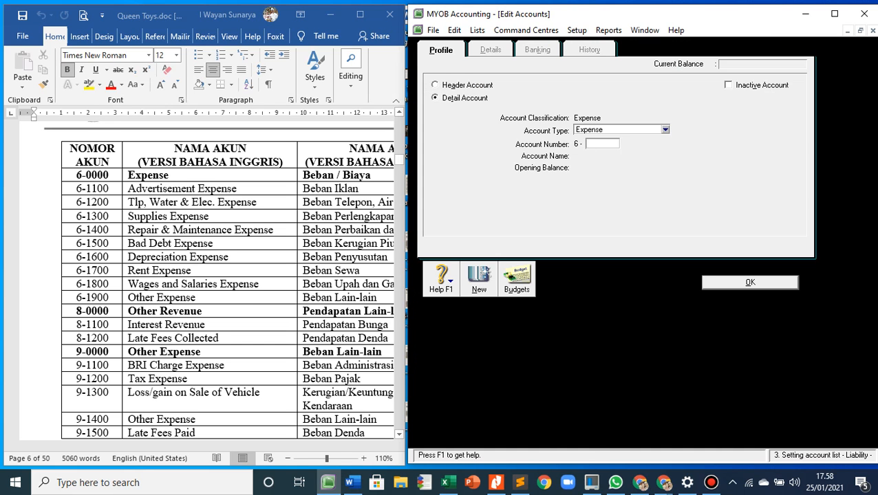
type("1100")
key("Tab")
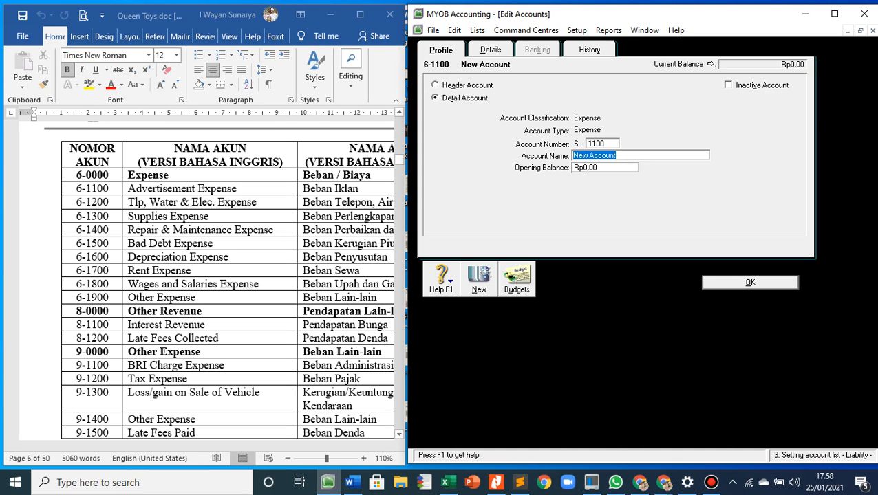
type("Adve")
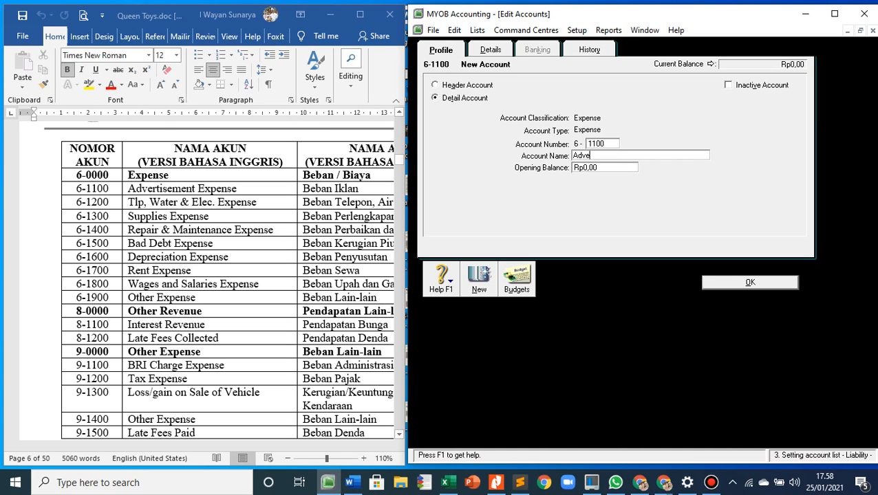
type("rtisent")
key("BackSpace")
key("BackSpace")
key("BackSpace")
type("ement Expense")
key("Return")
key("Return")
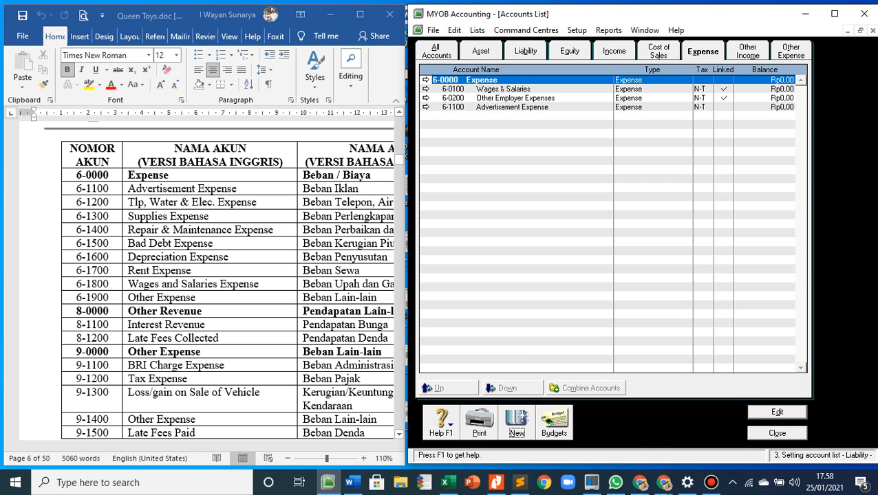
Create an expense detail account numbered 6-1200 and named Tlp, Water & Elec. Expense.
key("Return")
type("1200")
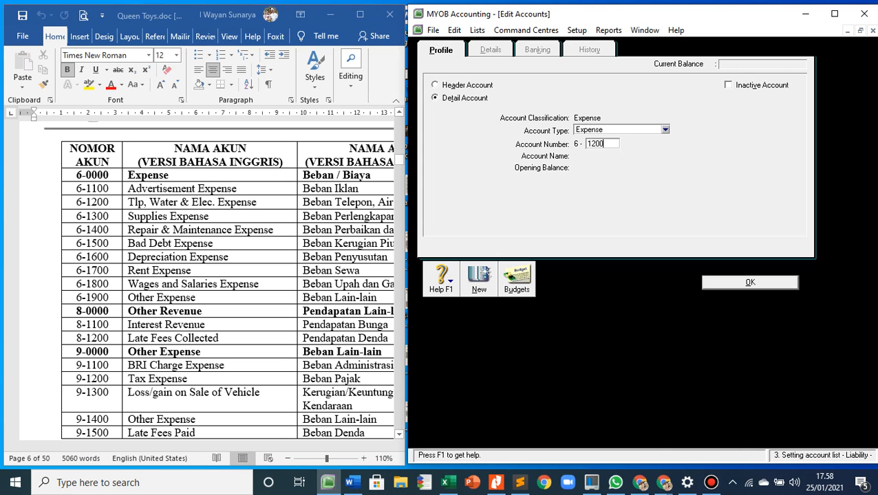
key("Tab")
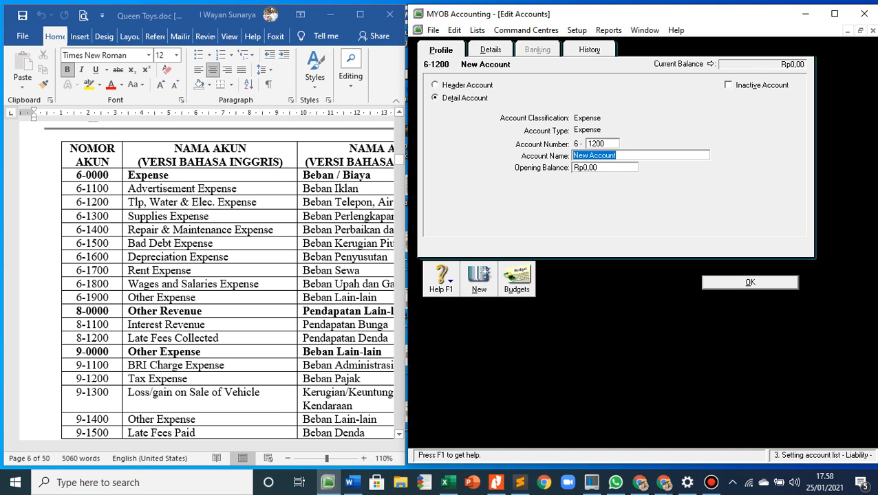
type("T")
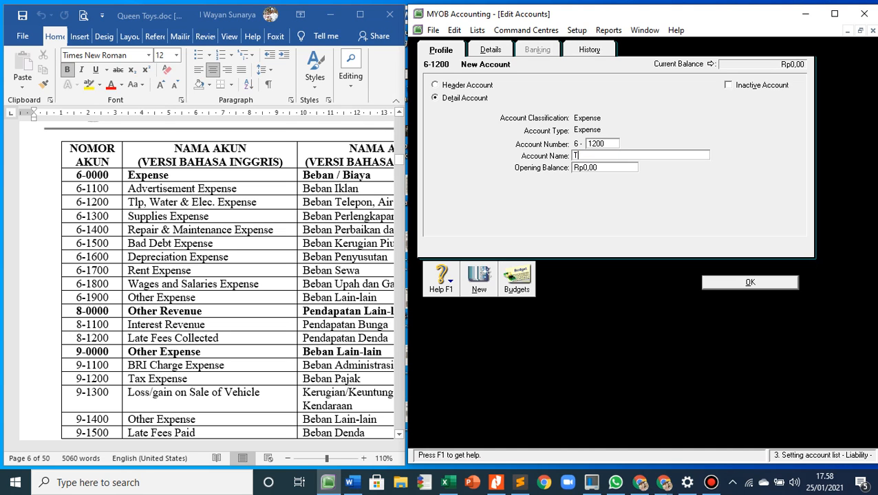
type("lp, Water & Elec. Expense")
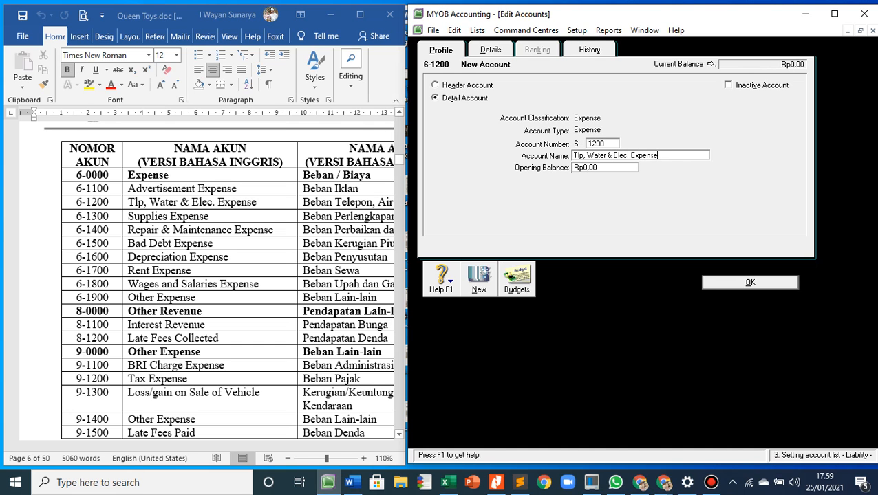
key("Return")
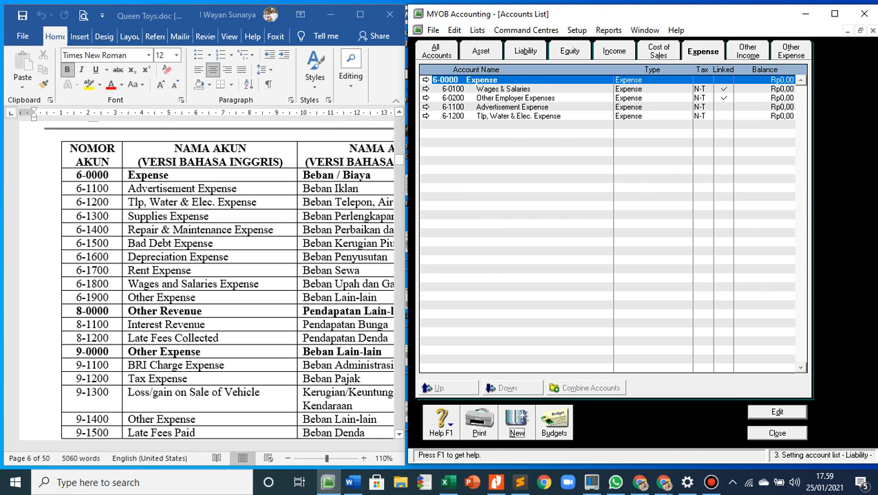
Create an expense detail account numbered 6-1300 and named Supplies Expense.
key("Return")
type("1300")
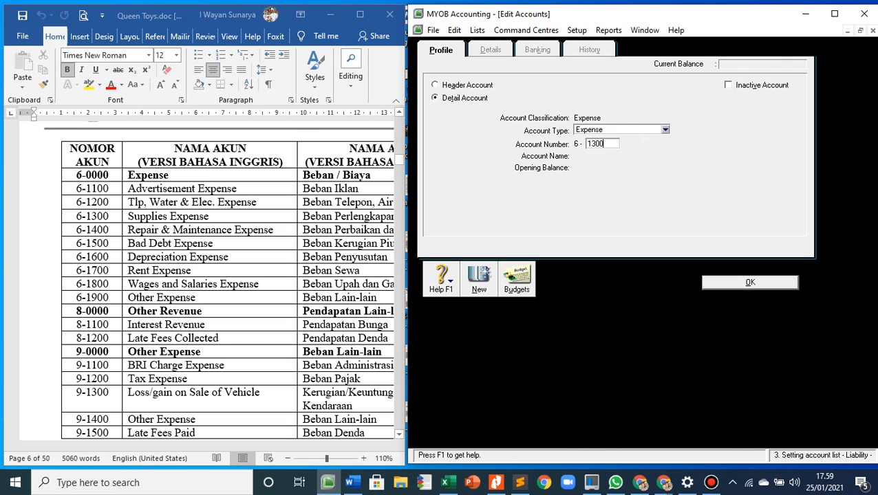
key("Tab")
type("Supplies")
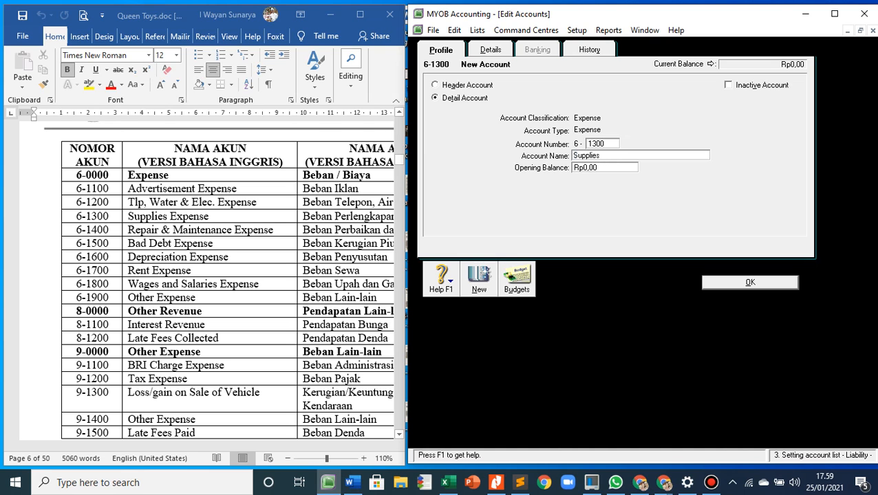
type("Expense")
key("Return")
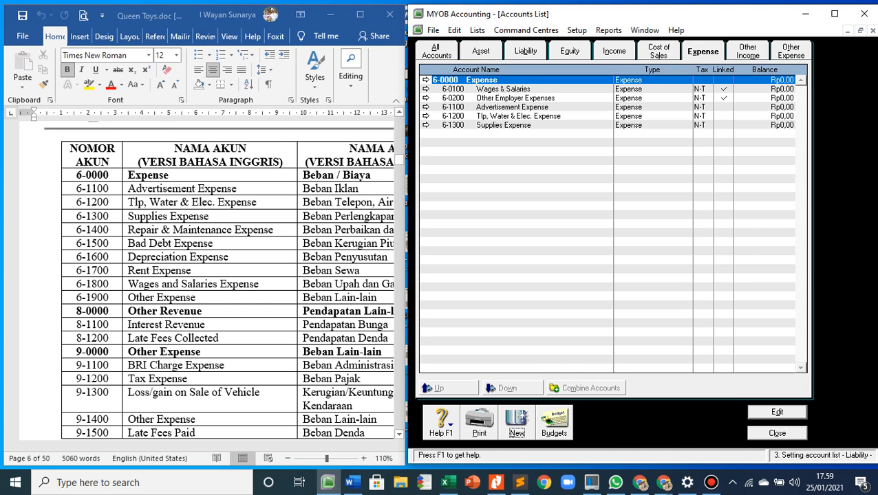
Create an expense detail account numbered 6-1400 and named Repair & Maintenance Expense.
key("Return")
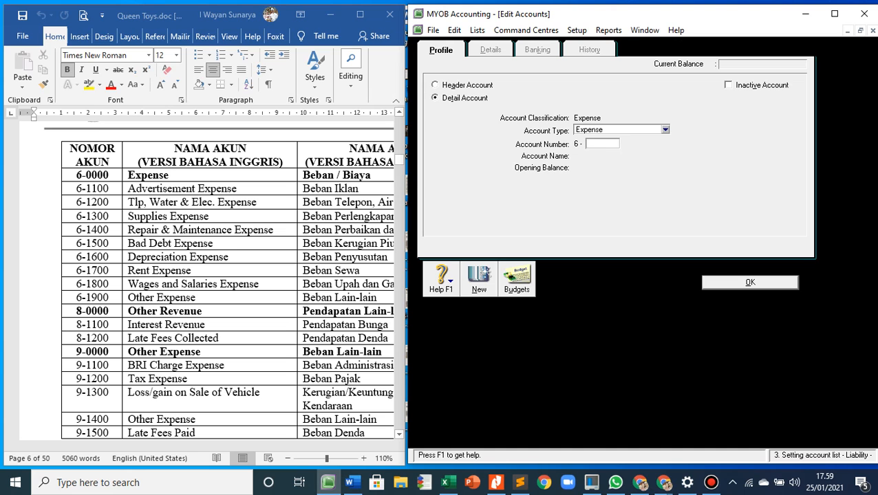
type("1400")
key("Tab")
type("Repair")
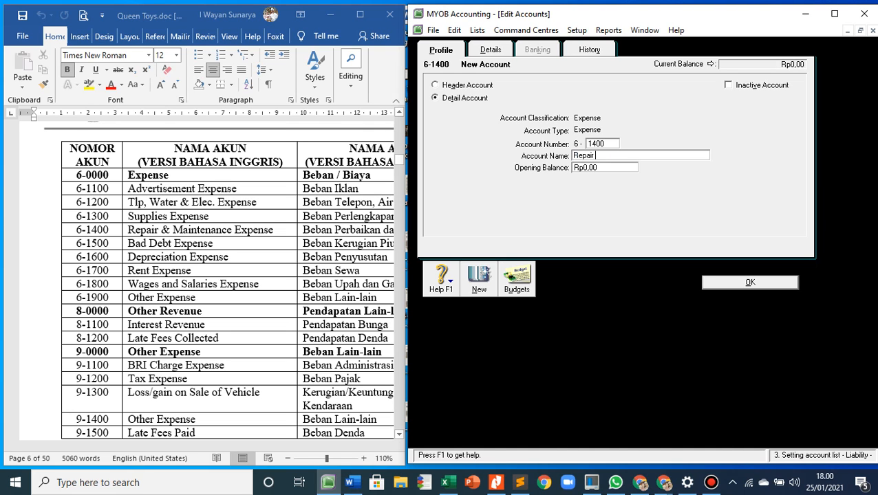
type(" & Maintenance Expense")
key("Return")
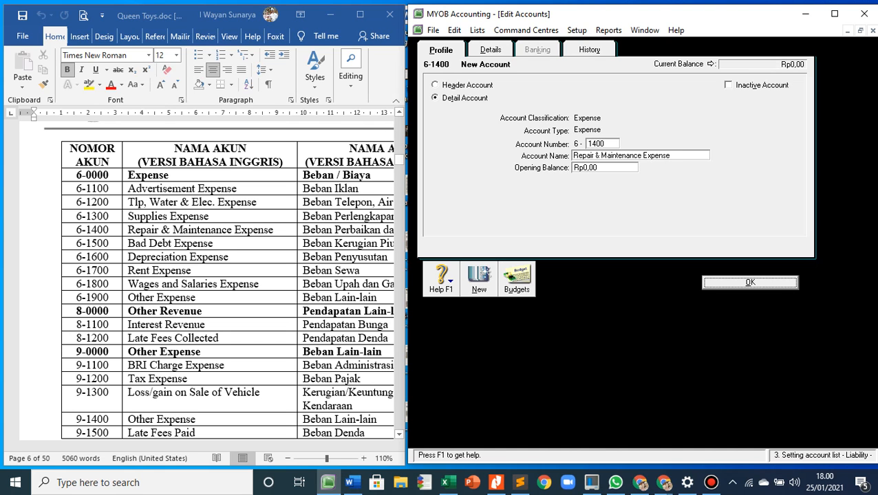
key("Return")
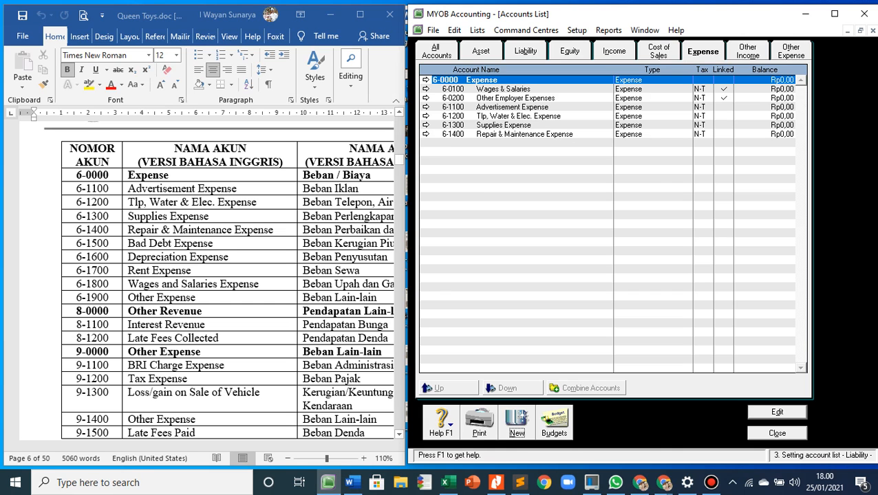
Create an expense detail account numbered 6-1500 and named Bad Debt Expense.
key("alt+n")
type("1500")
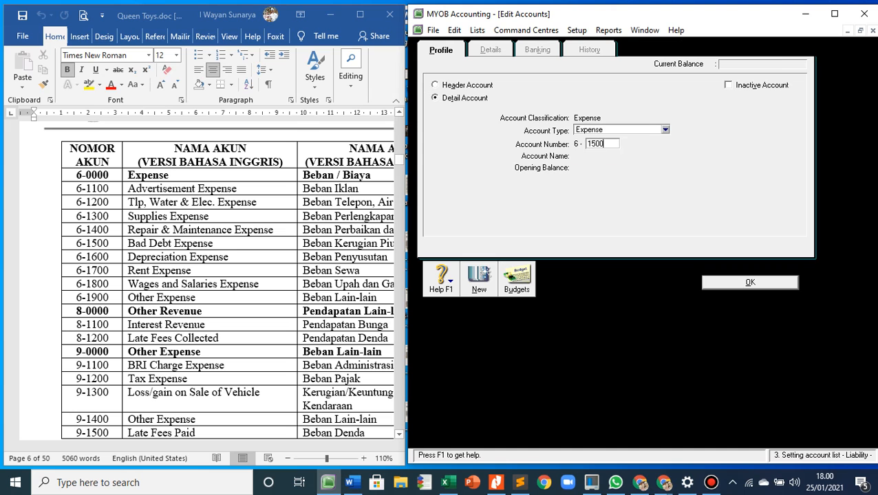
key("Tab")
type("B")
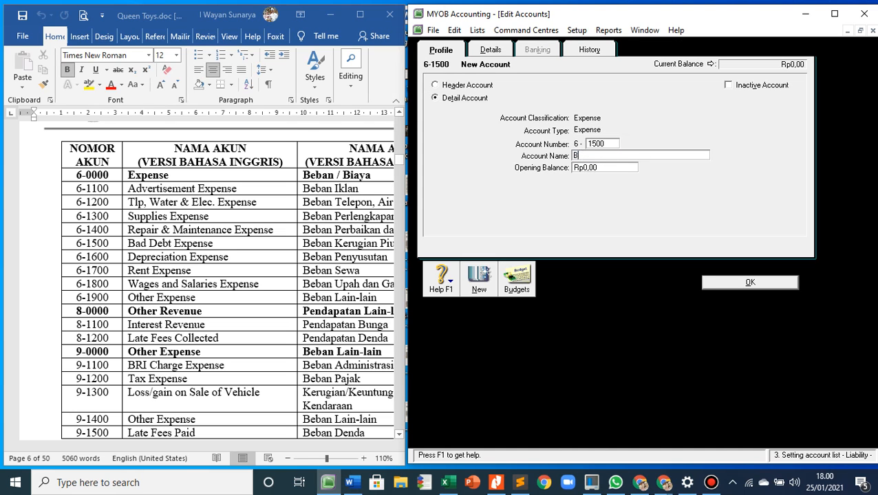
type("ad Debt Expense")
key("Return")
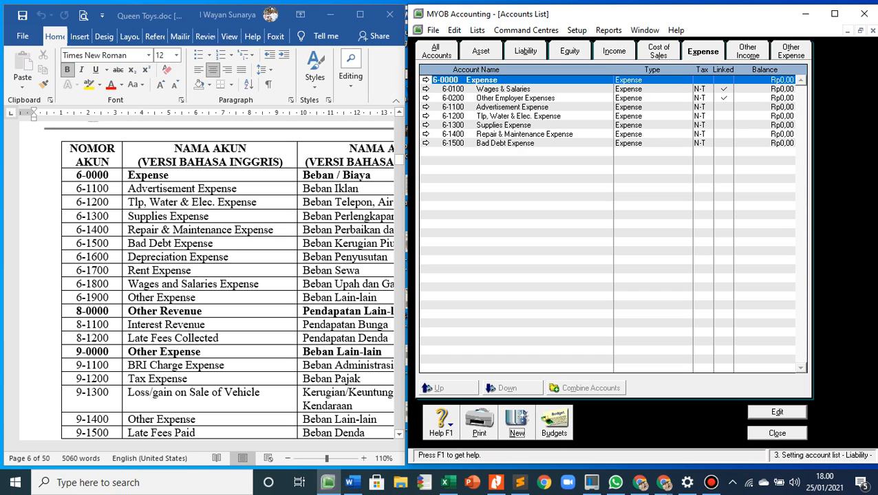
Create an expense detail account numbered 6-1600 and named Depreciation Expense.
left_click(516, 421)
type("1600")
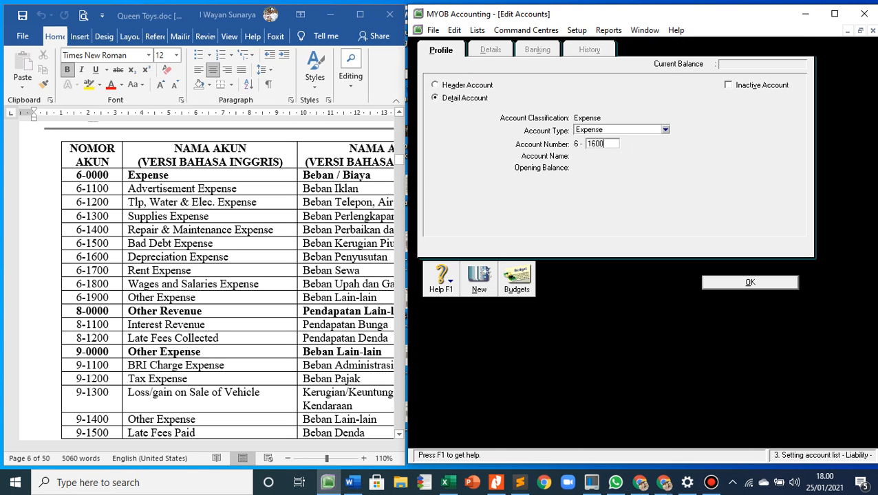
key("Tab")
type("De")
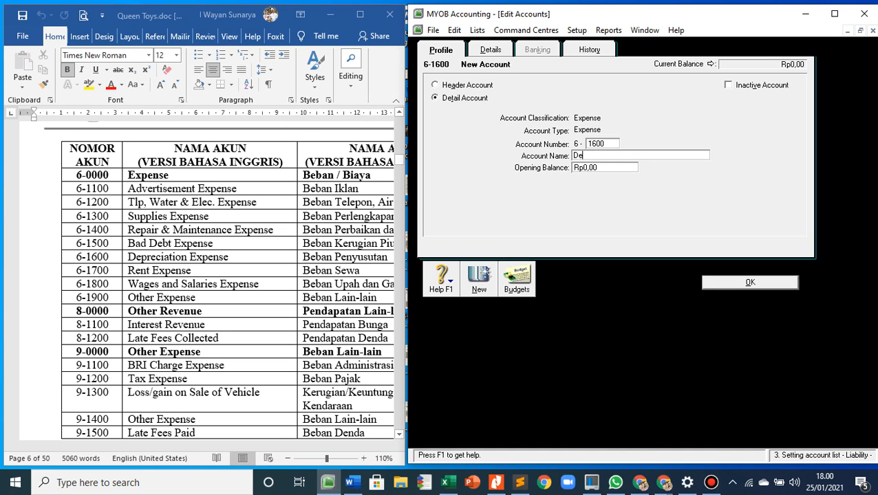
type("preciation Epense")
key("BackSpace")
key("BackSpace")
key("BackSpace")
key("BackSpace")
key("BackSpace")
type("xpense")
key("Return")
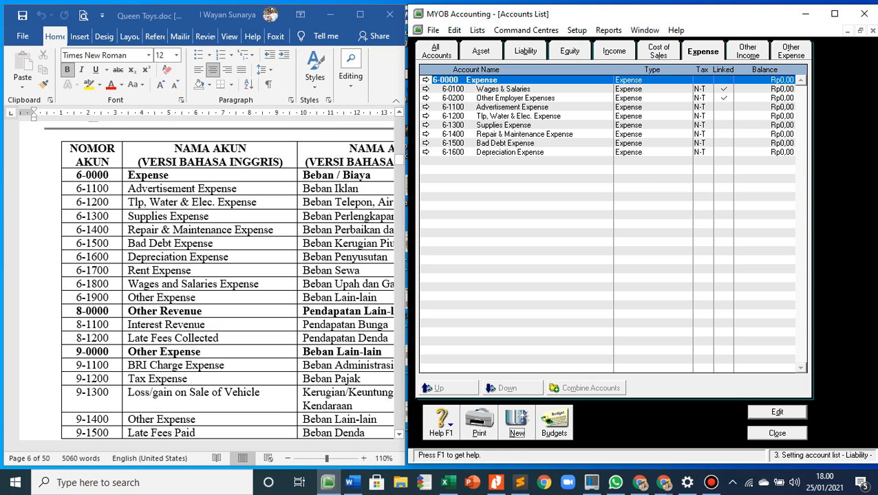
Create an expense detail account numbered 6-1700 and named Rent Expense.
key("Return")
type("1700")
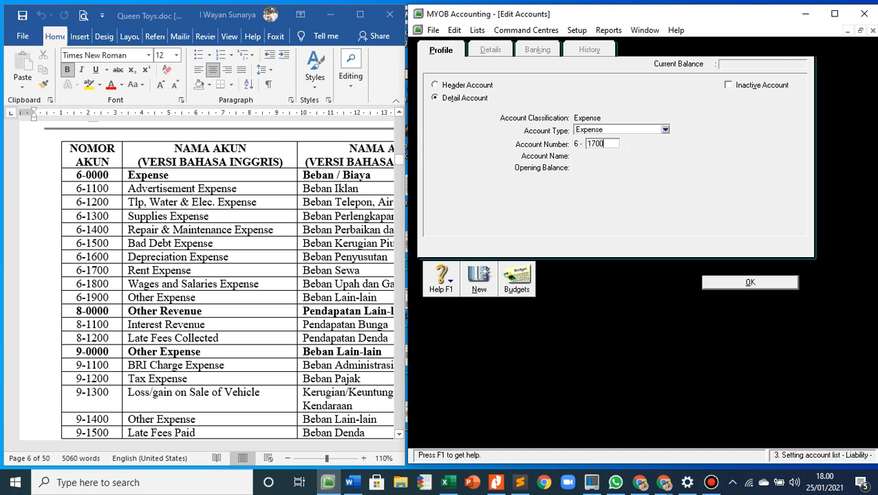
key("Tab")
type("Rent Expense")
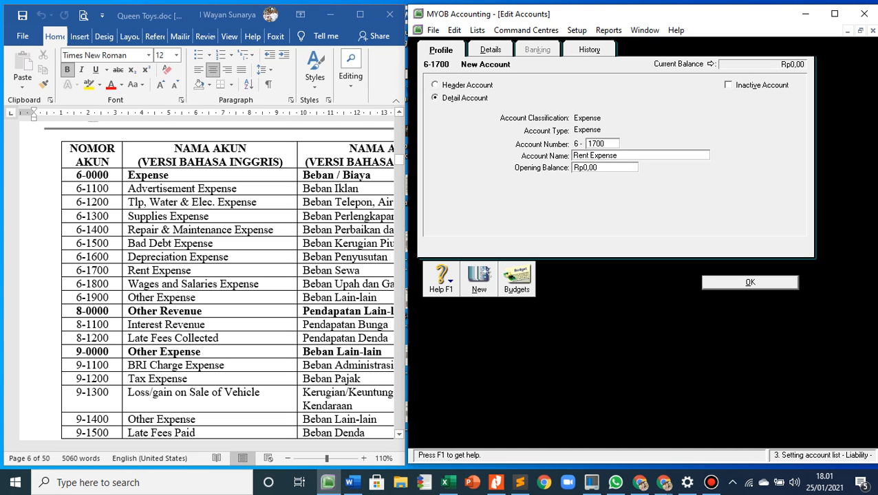
key("Return")
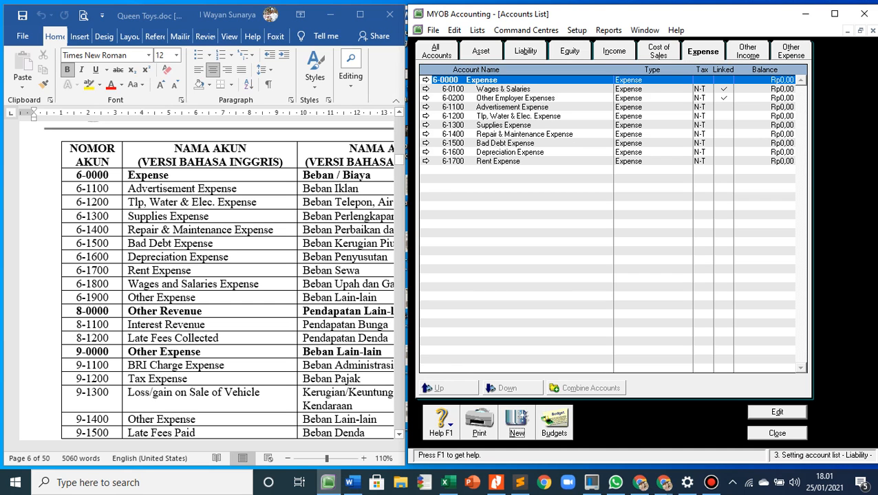
Renumber the Wages & Salaries expense account as 6-1800 and rename it Wages & Salaries Expense.
left_click(426, 89)
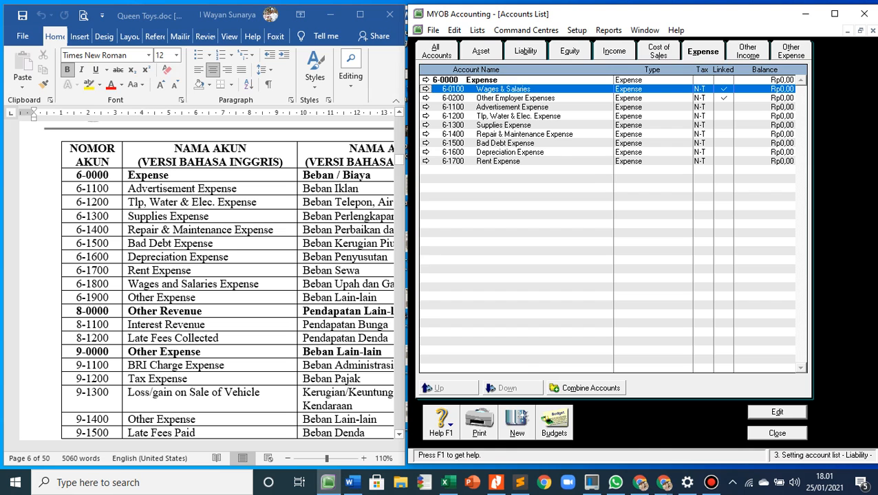
left_click(426, 89)
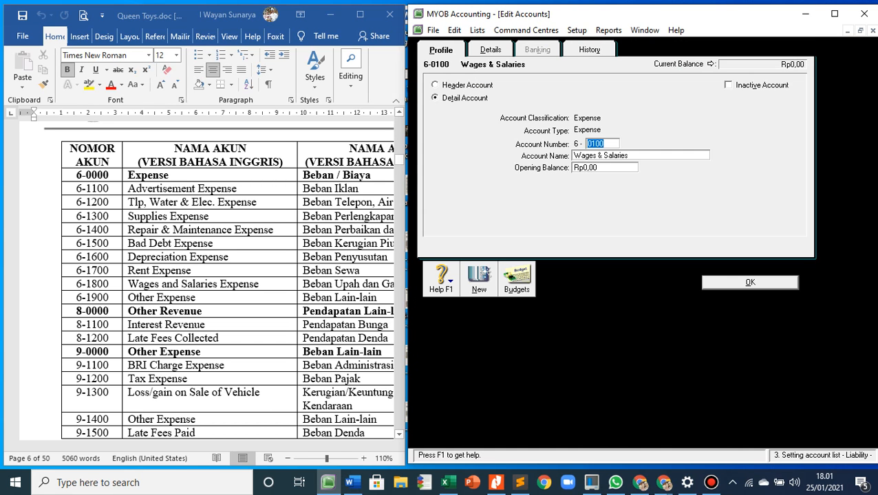
type("1800")
key("Tab")
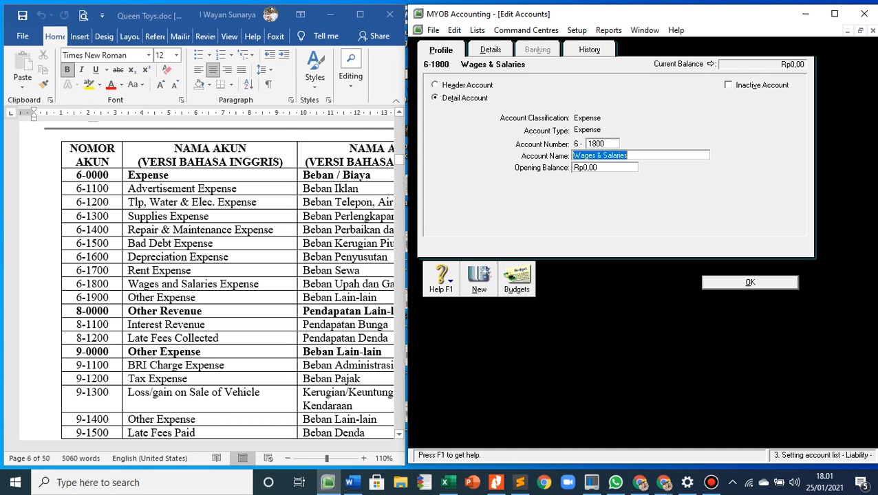
key("Right")
type("Expense")
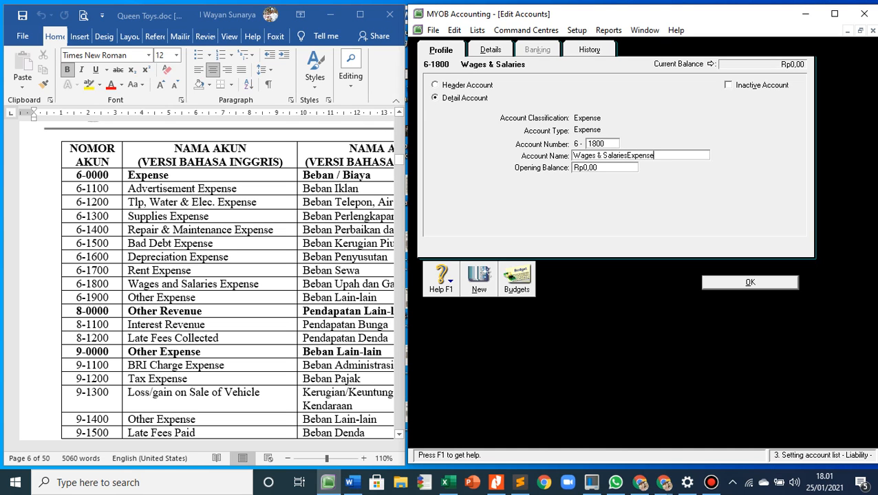
key("Left")
key("Left")
key("Return")
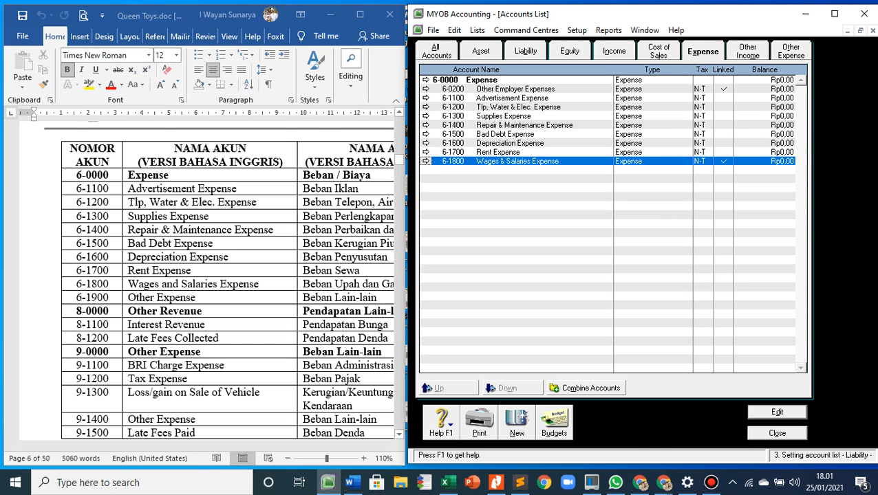
left_click(515, 90)
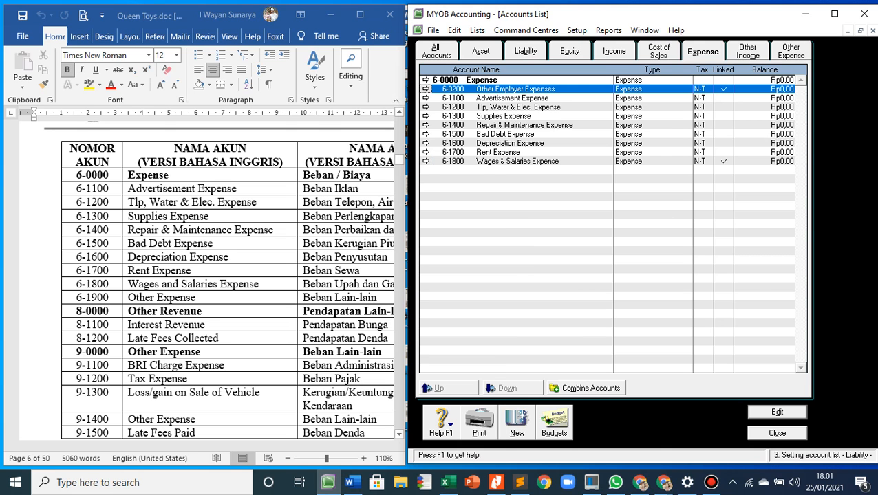
left_click(516, 423)
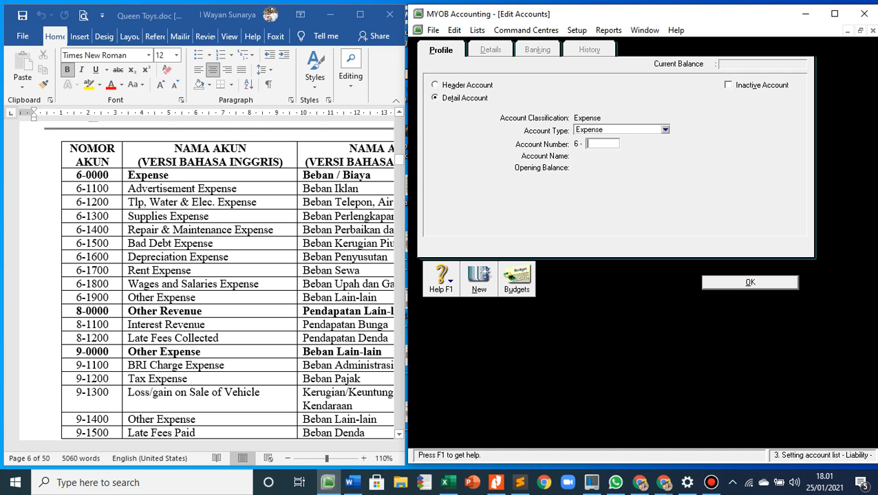
type("10")
key("super+shift+s")
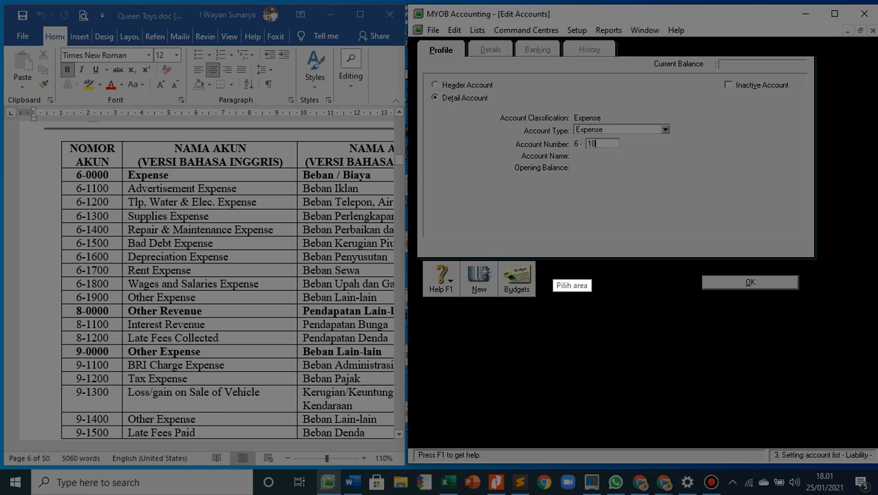
left_click_drag(548, 258, 642, 330)
left_click(629, 344)
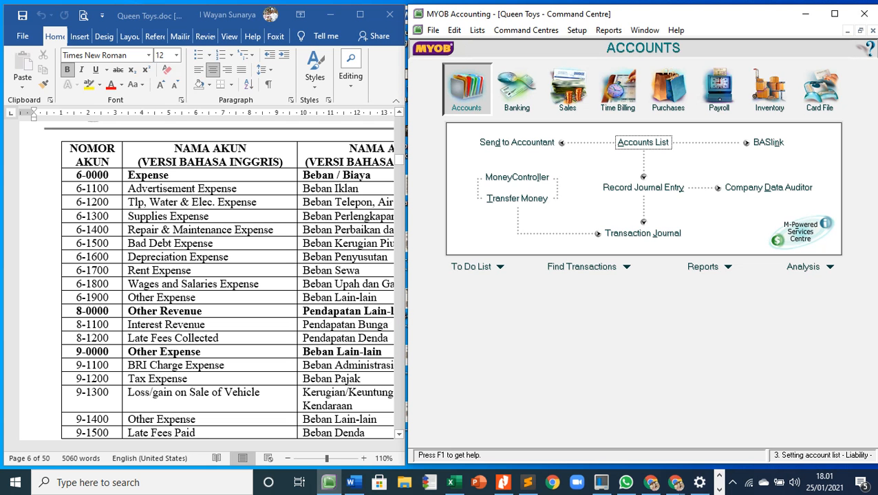
left_click(643, 143)
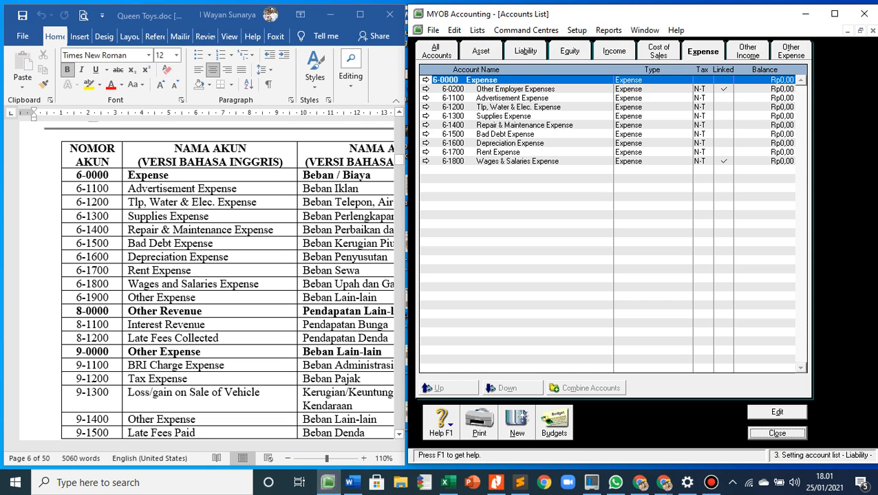
left_click(748, 51)
left_click(702, 51)
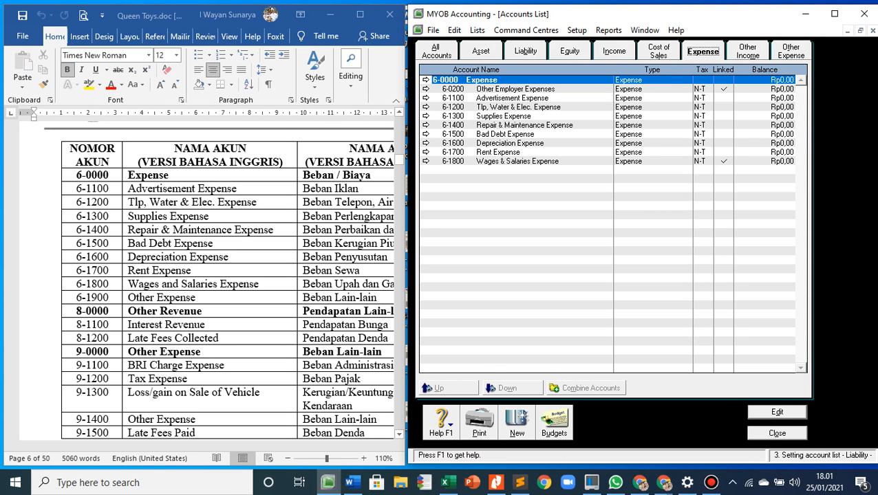
Create an expense detail account numbered 6-1900 and named Other Expense.
left_click(517, 421)
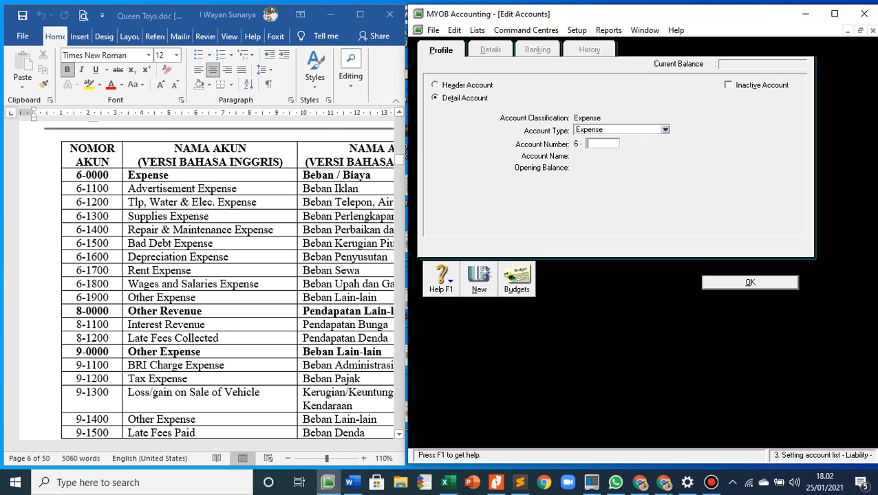
type("1900")
key("Tab")
type("Othe")
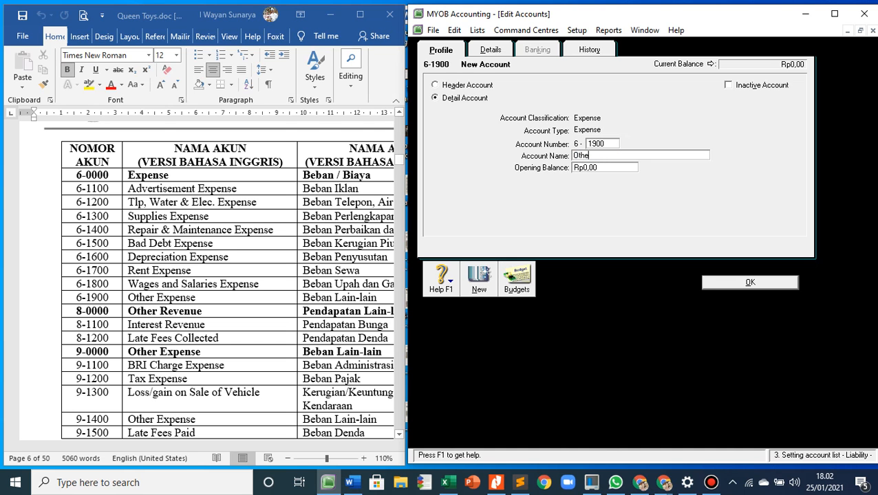
type("r Expense")
key("Return")
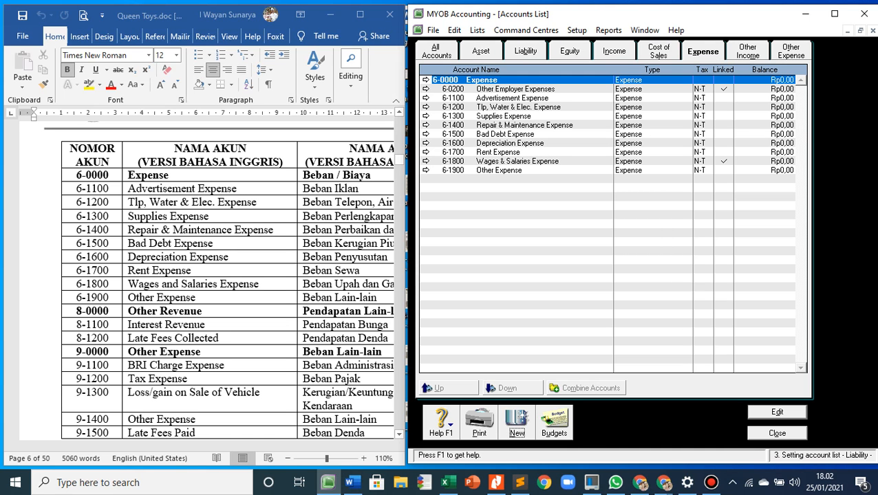
Renumber the Other Employer Expenses account as 6-2000.
left_click(515, 89)
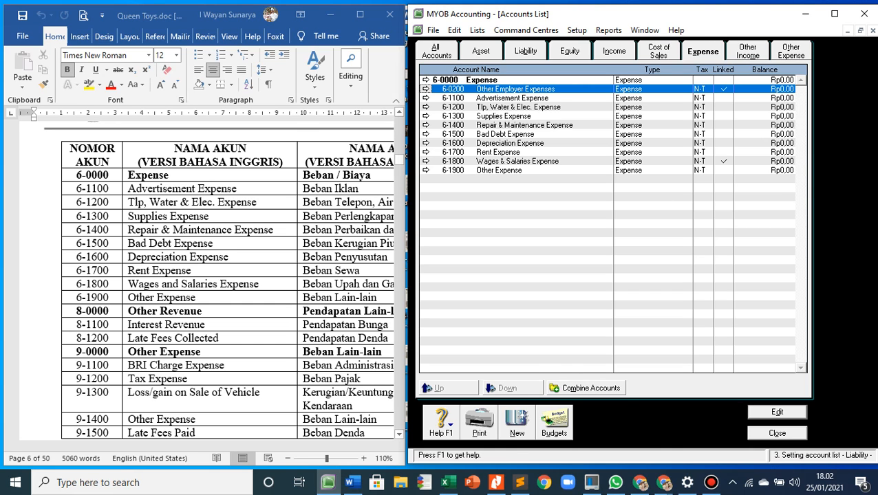
key("Return")
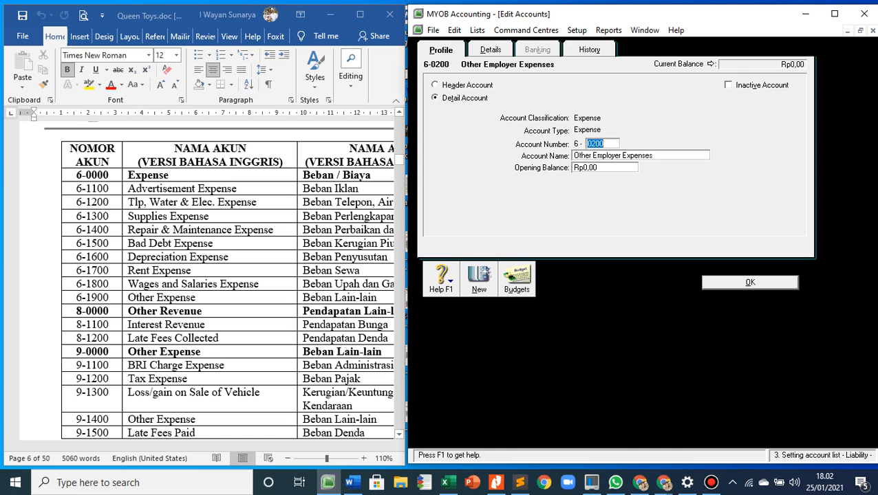
type("2000")
key("Return")
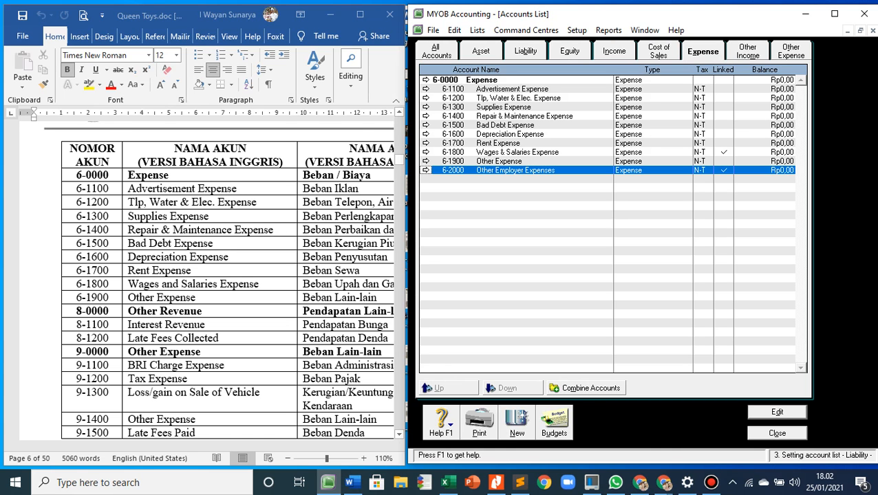
Rename the 8-0000 header account in the other income accounts as Other Revenue.
left_click(747, 51)
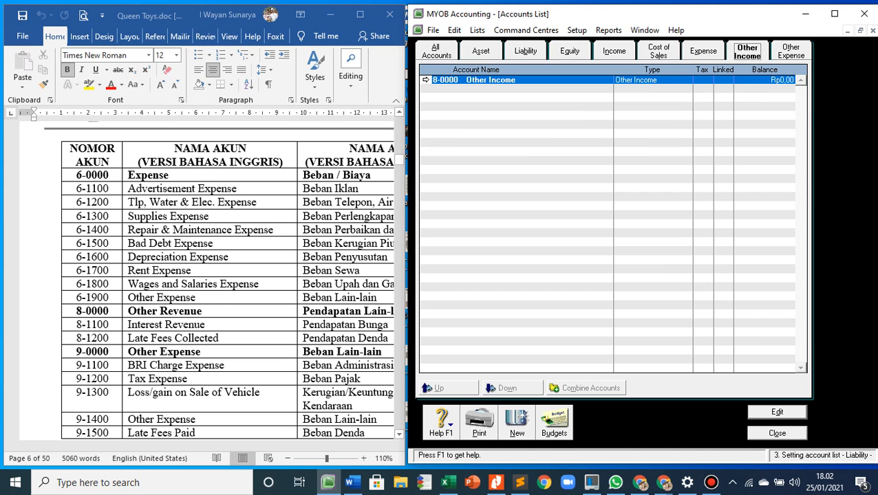
scroll(200, 285, "down", 2)
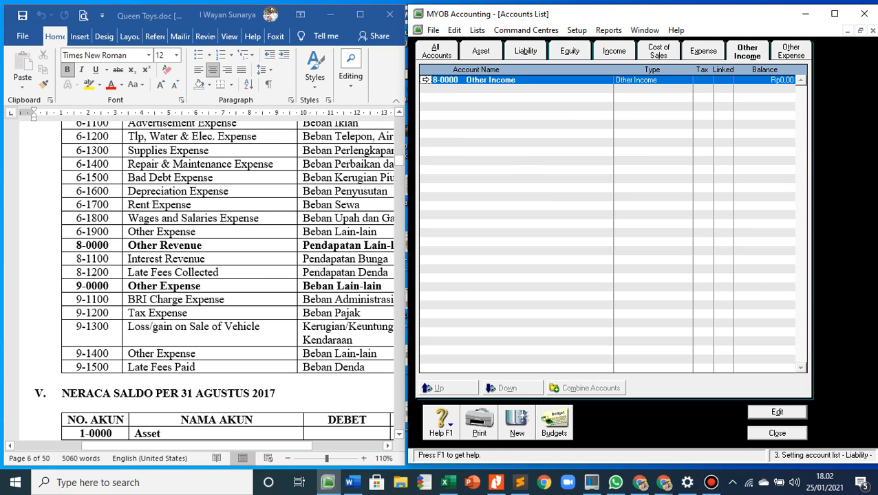
key("Return")
left_click(593, 155)
double_click(593, 155)
type("Revenue")
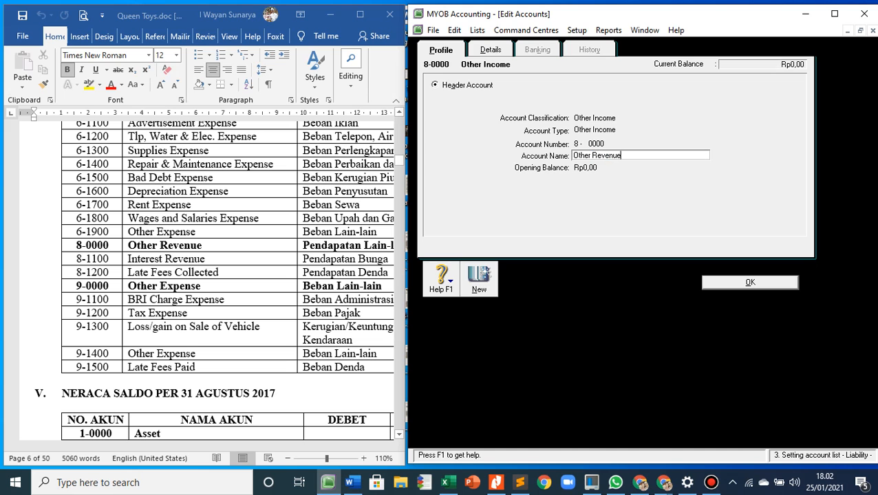
key("Return")
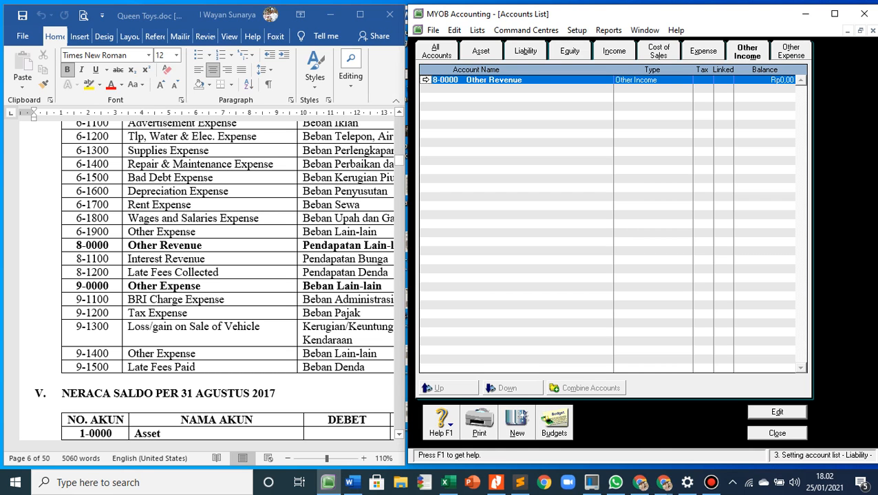
key("Return")
key("Return")
Create an other income detail account numbered 8-1100 and named Interest Revenue.
left_click(516, 423)
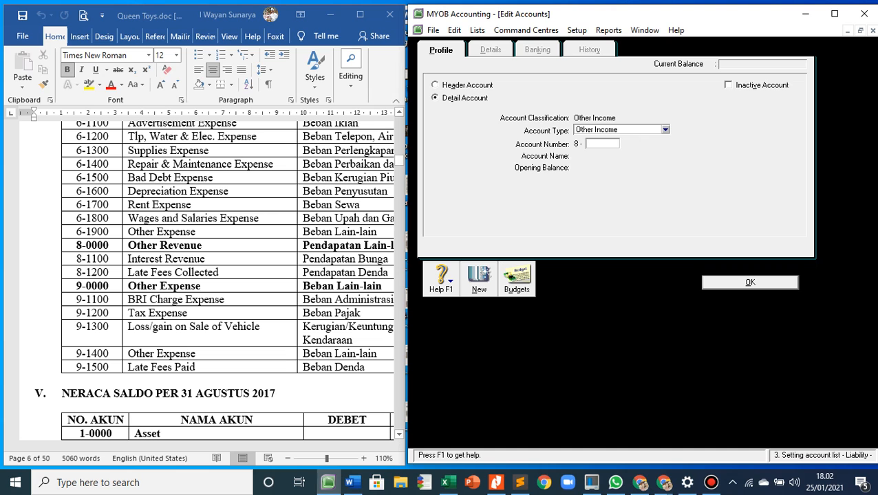
type("1100")
key("Tab")
type("I")
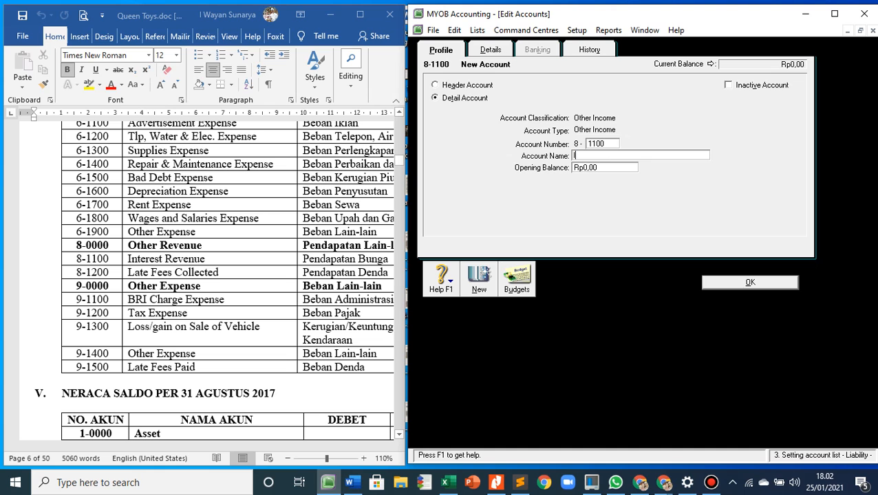
type("nterest Revenue")
key("Return")
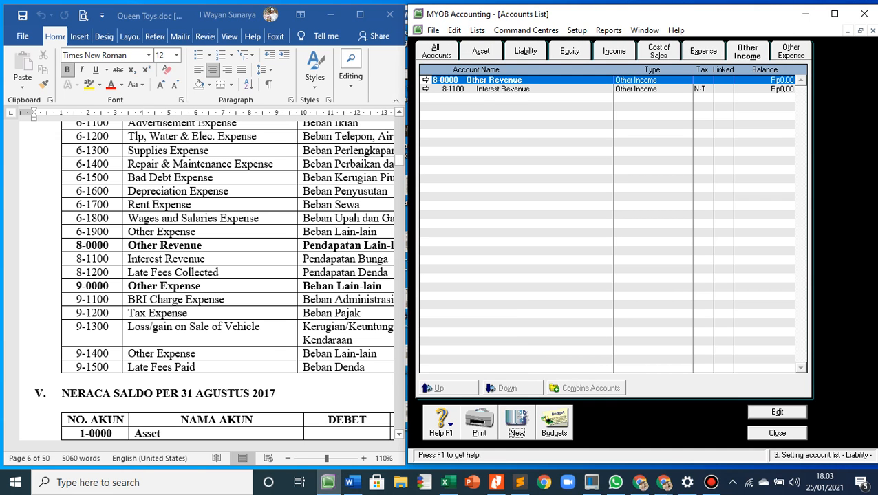
Create an other income detail account numbered 8-1200 and named Late Fees Collected.
key("alt+n")
type("1200")
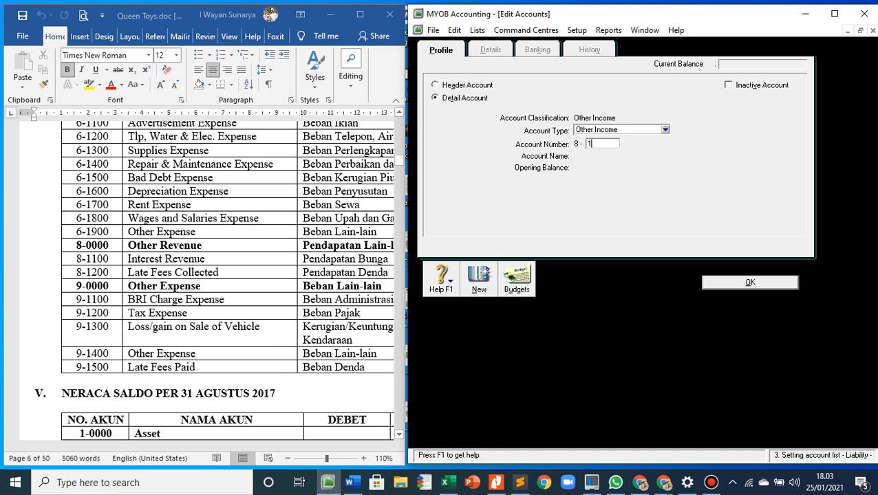
key("Tab")
type("Late Fe")
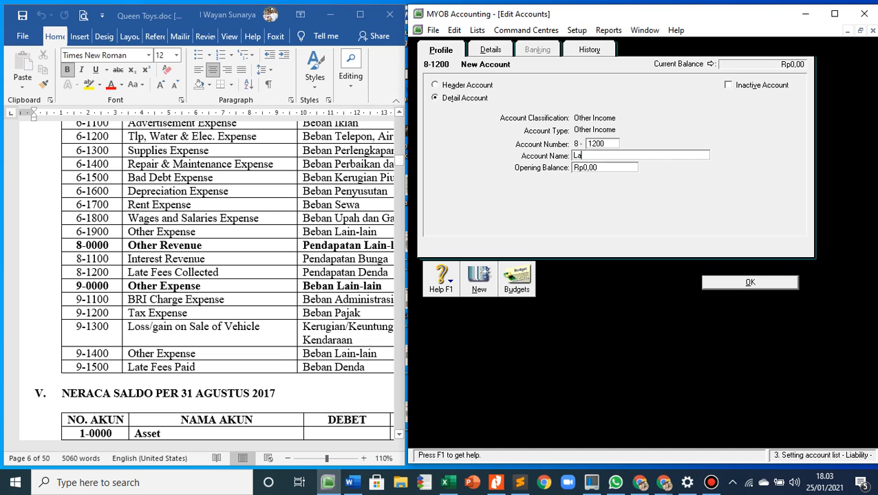
key("BackSpace")
type("ees Collected")
key("Return")
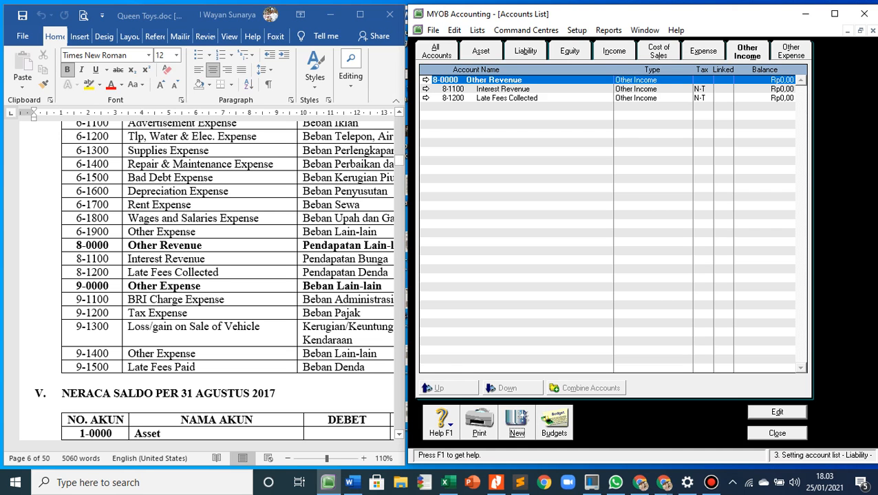
Create an other expense detail account numbered 9-1100 and named BRI Charge Expense.
left_click(790, 52)
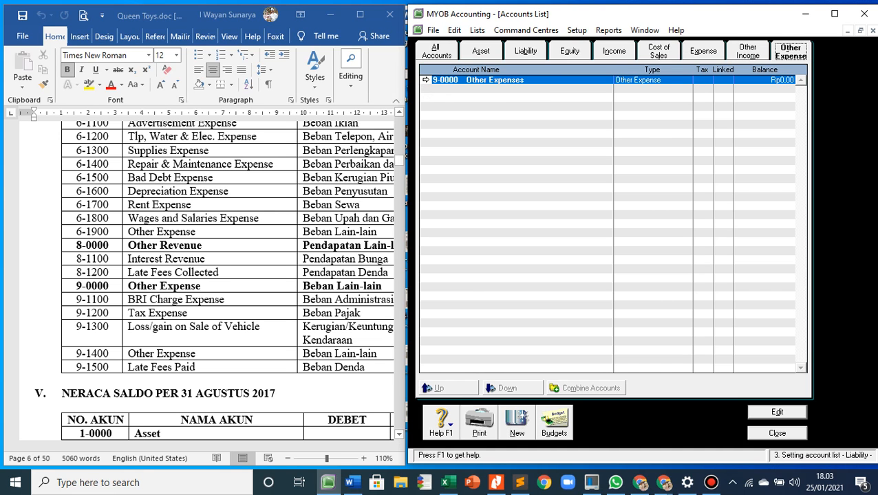
left_click(516, 422)
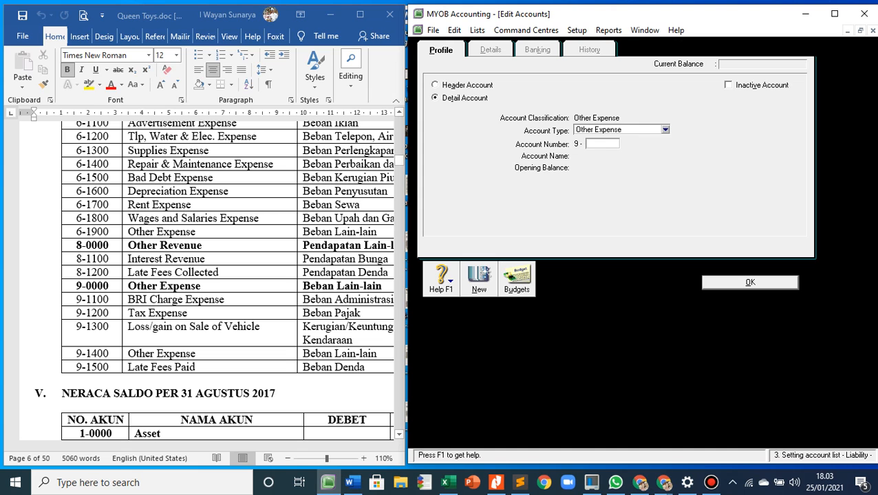
type("1100")
key("Tab")
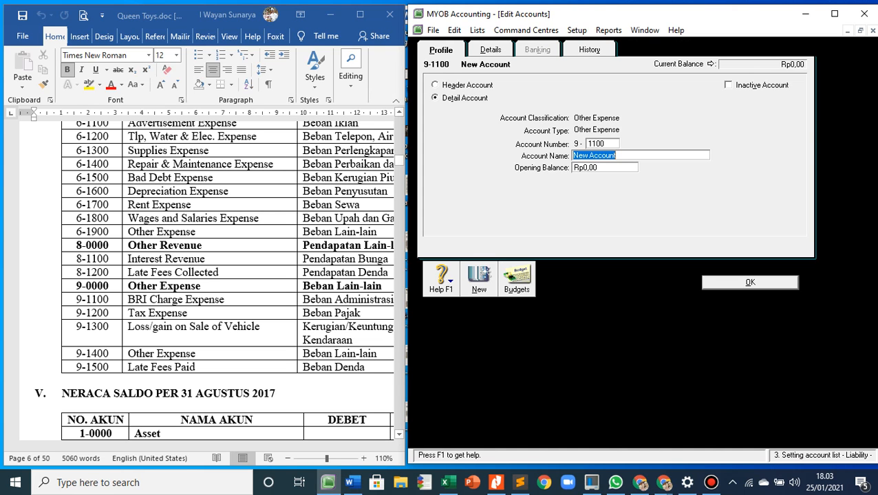
type("BRI ")
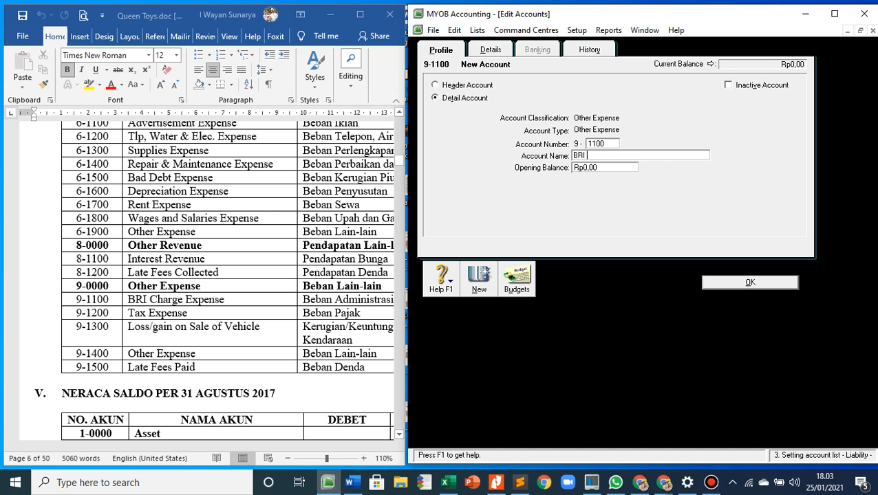
type("Charge Expense")
key("Return")
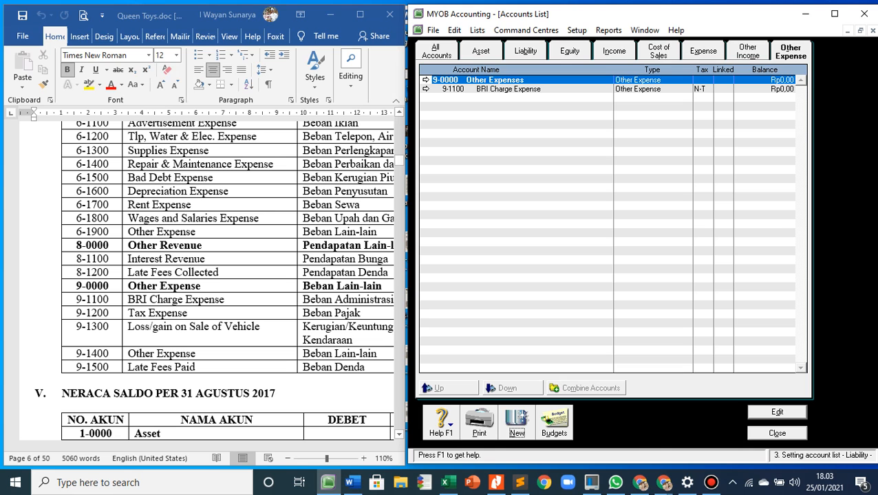
Create an other expense detail account numbered 9-1200 and named Tax Expense.
key("alt+n")
type("1200")
key("Tab")
type("Tax E")
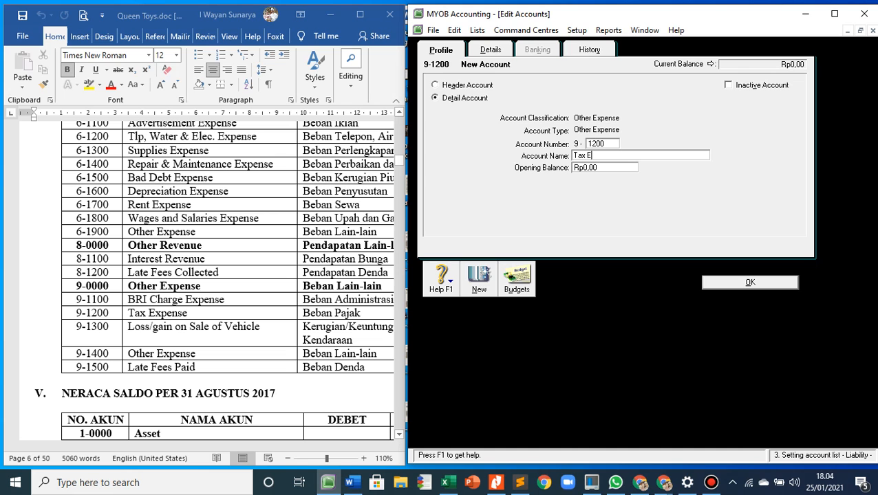
type("xpense")
key("Return")
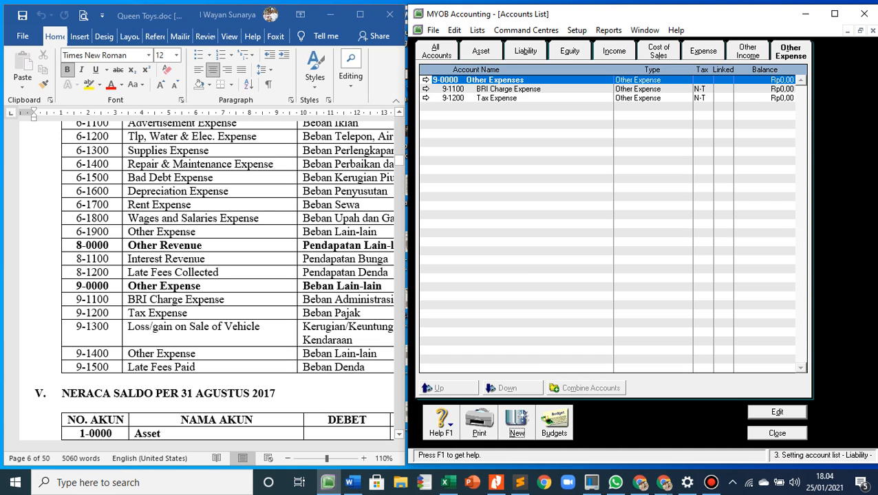
Create an other expense detail account numbered 9-1300 and named Loss/Gain on Sale of Vehicle.
key("Return")
type("1300")
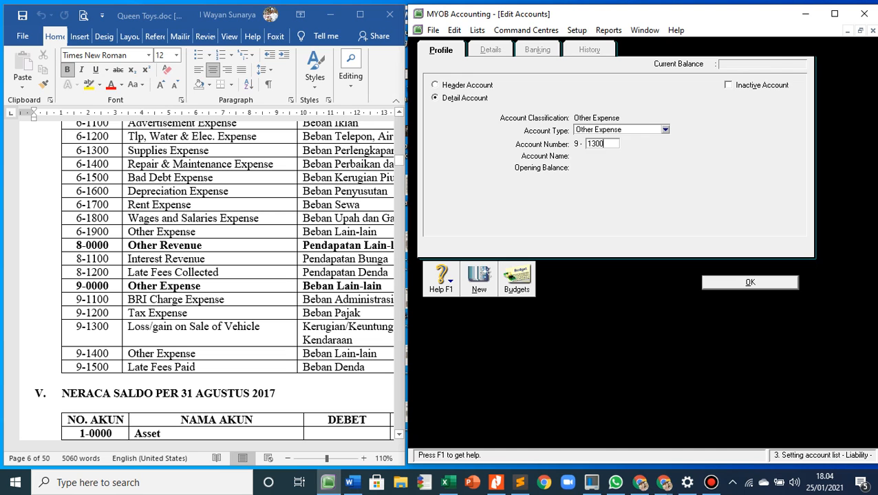
key("Tab")
type("oss")
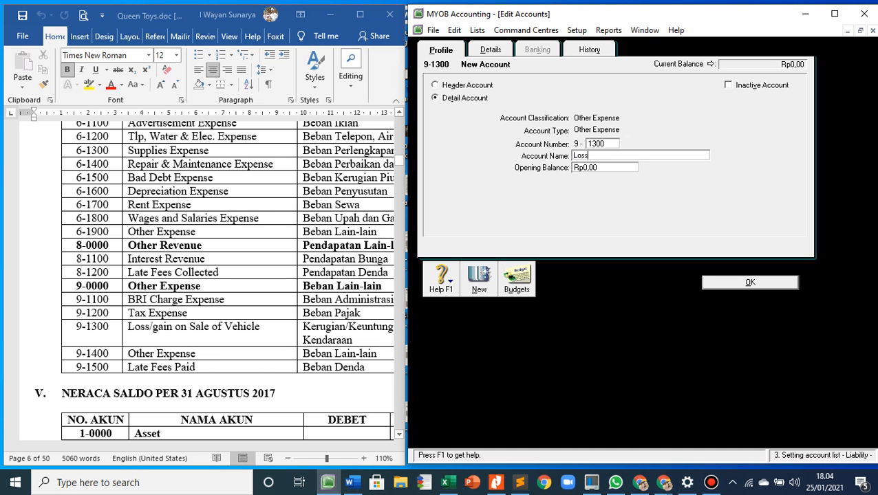
type("/Gain on Sale of Vehicle")
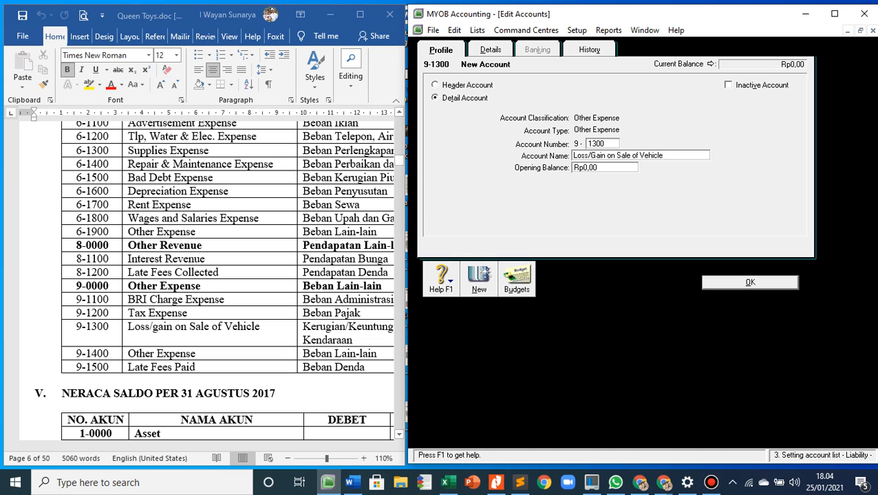
key("Return")
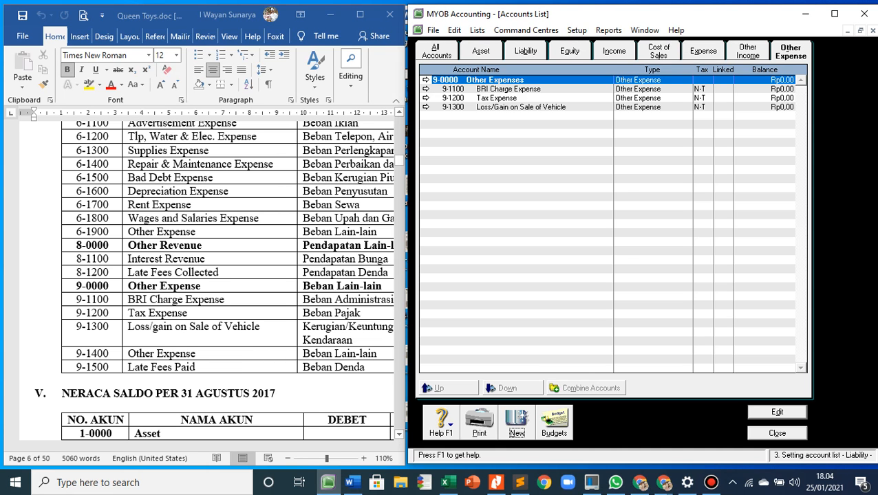
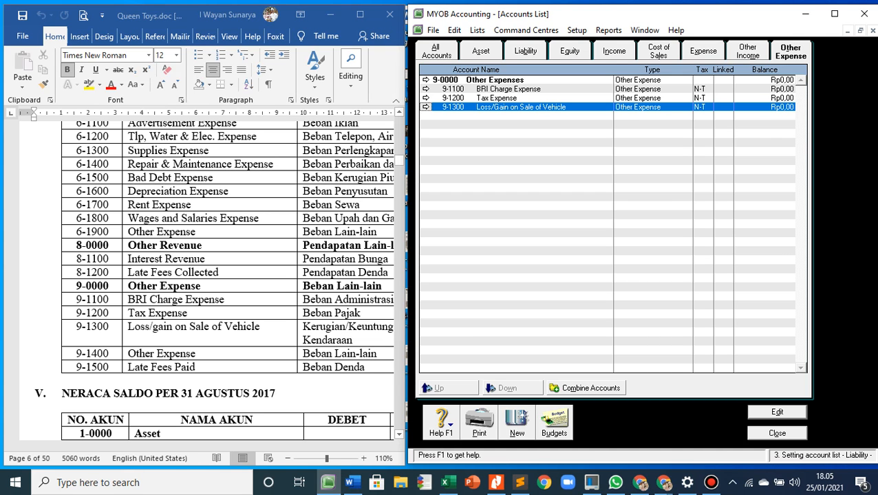
left_click(496, 97)
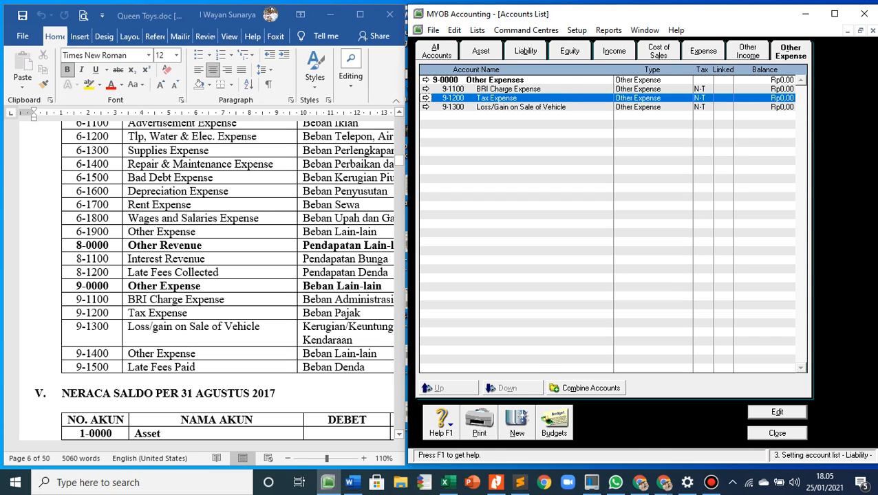
left_click(508, 88)
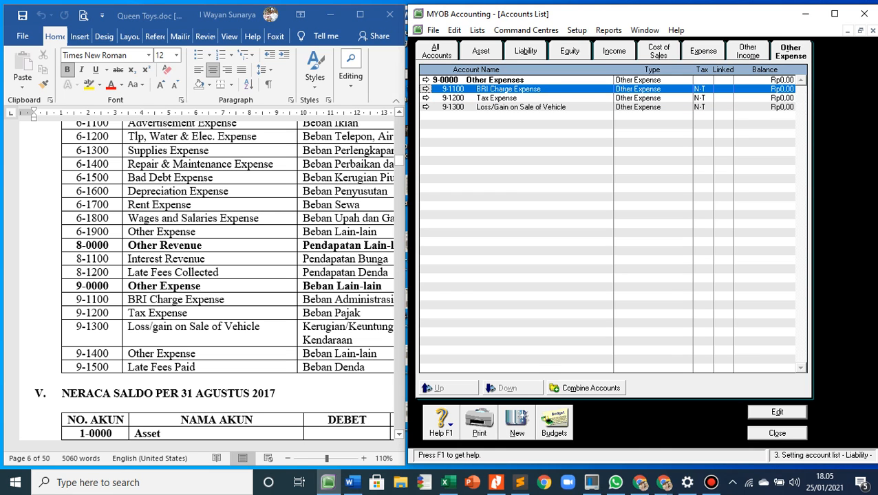
left_click(497, 97)
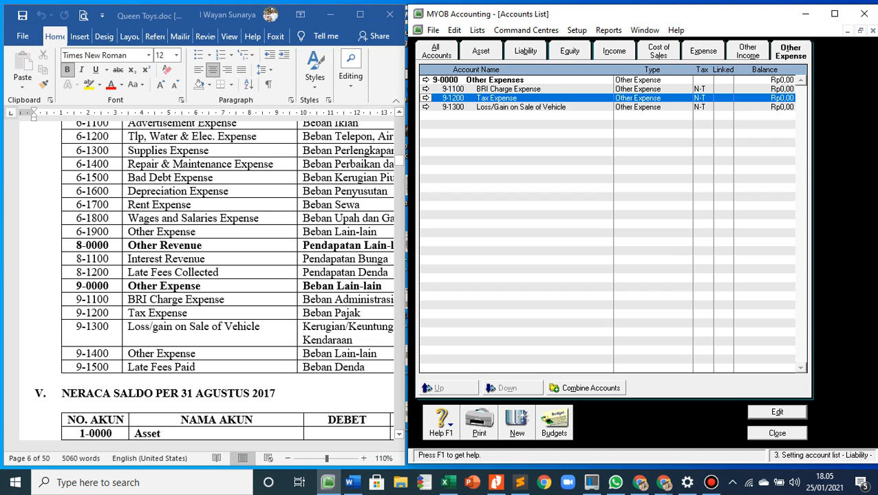
left_click(521, 107)
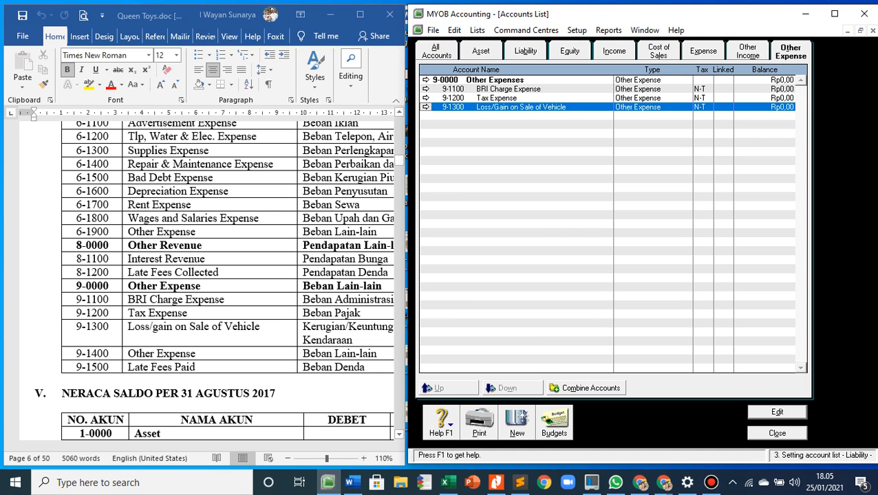
Create an other expense detail account numbered 9-1400 and named Other Expense.
left_click(516, 423)
type("1400")
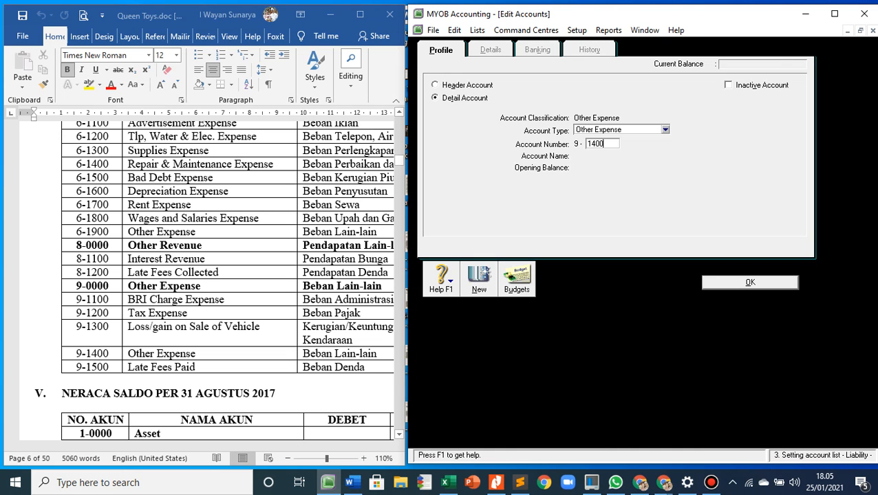
key("Tab")
type("Other Ex")
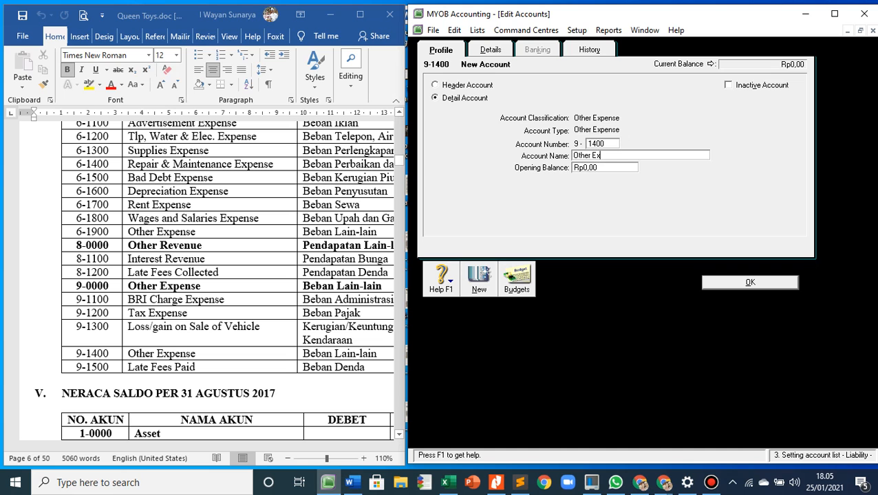
type("pense")
key("Tab")
key("Return")
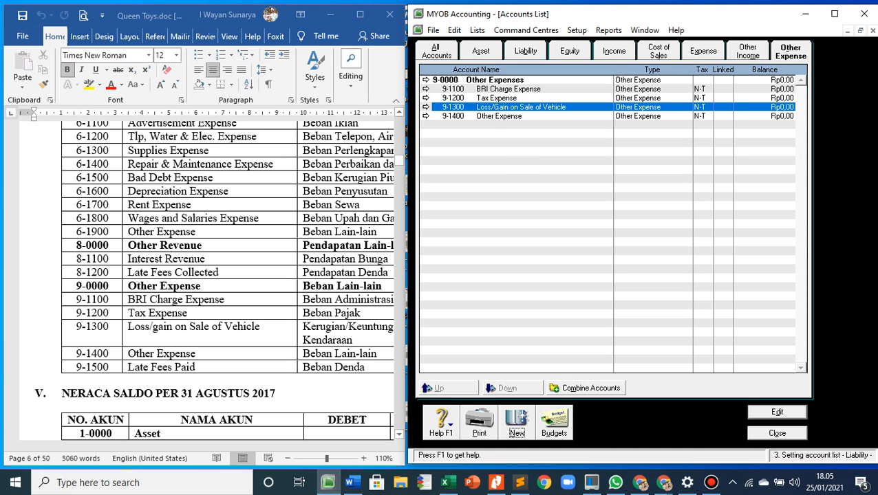
Create an other expense detail account numbered 9-1500 and named Late Fees Paid, and close the accounts list.
key("Return")
type("1500")
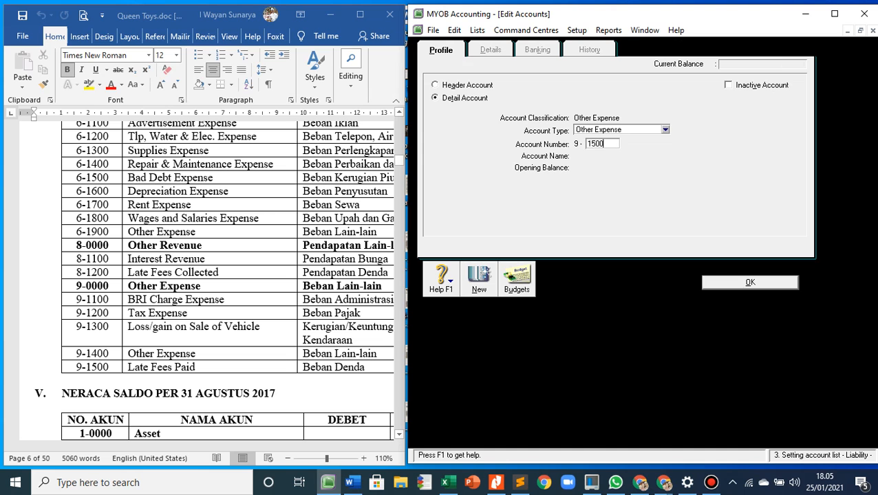
key("Tab")
type("Late Frees")
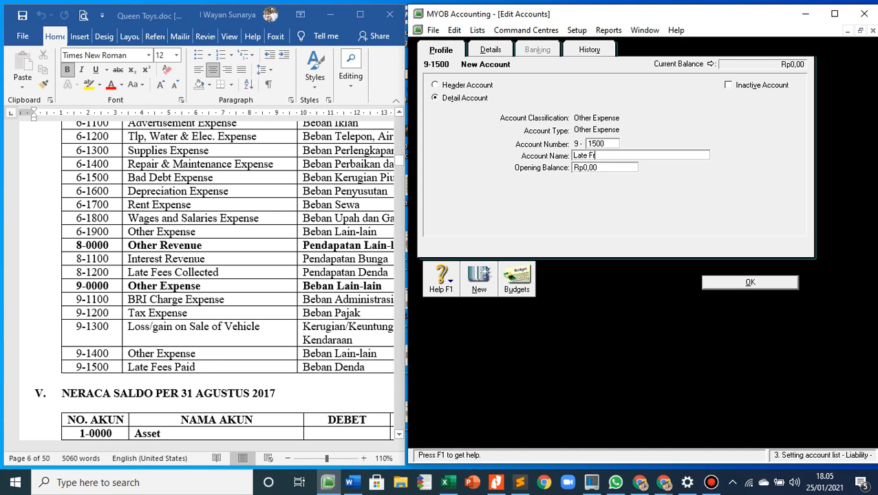
key("BackSpace")
key("BackSpace")
key("BackSpace")
key("BackSpace")
key("BackSpace")
type("Fees Paid")
key("Return")
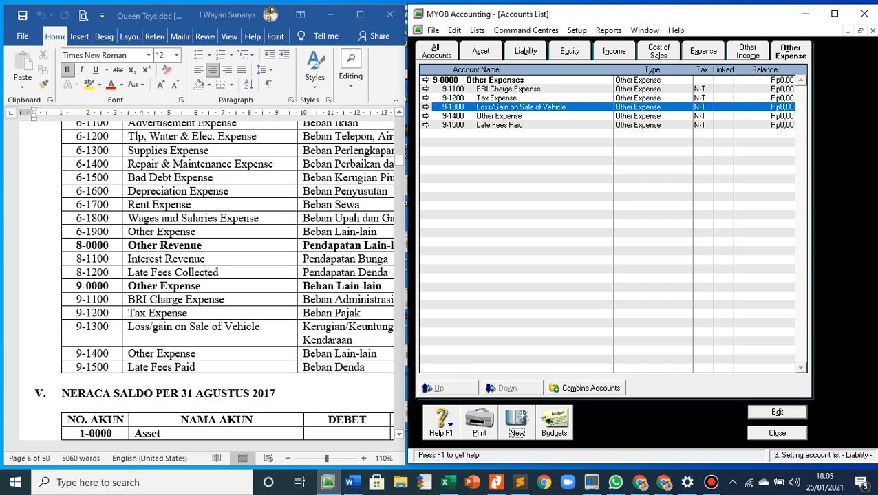
left_click(777, 433)
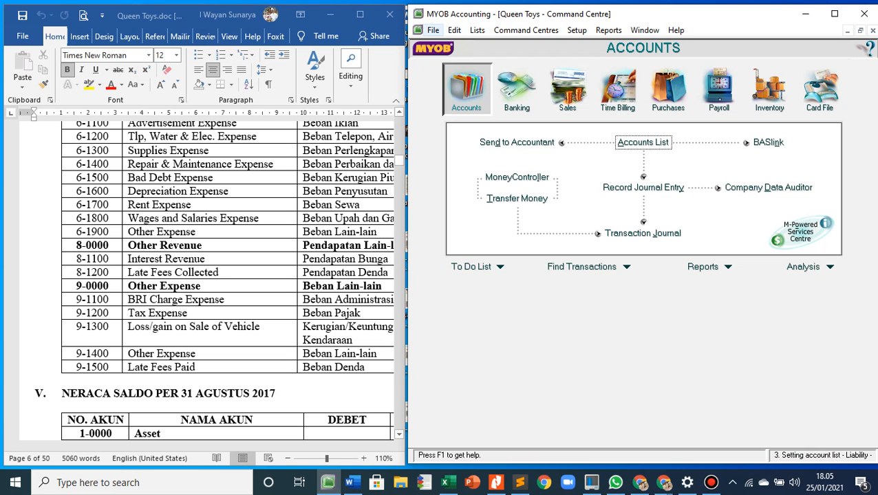
left_click(433, 30)
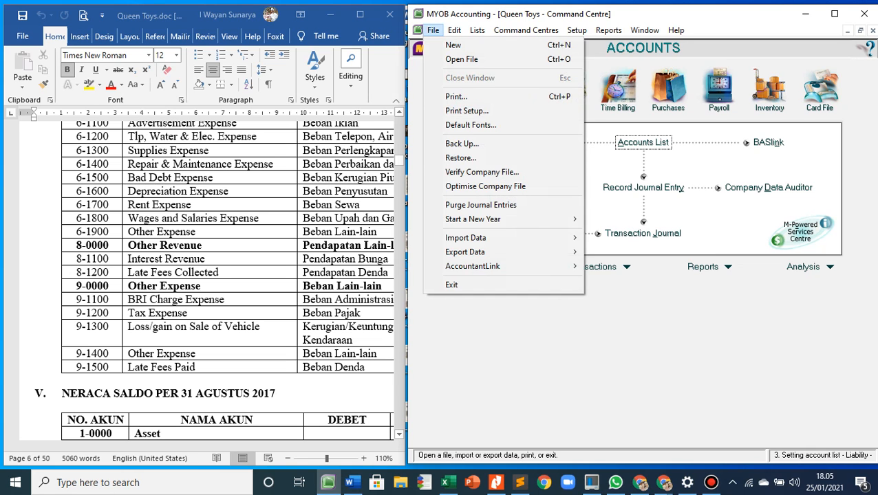
left_click(481, 158)
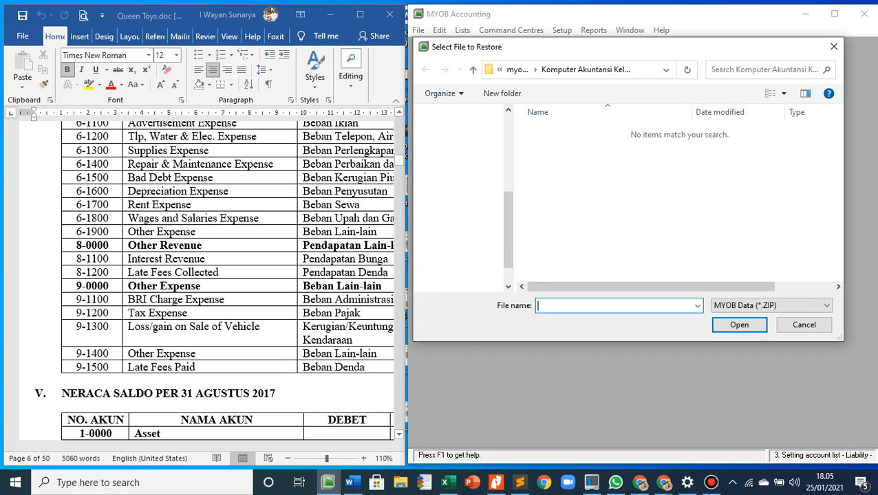
left_click(804, 325)
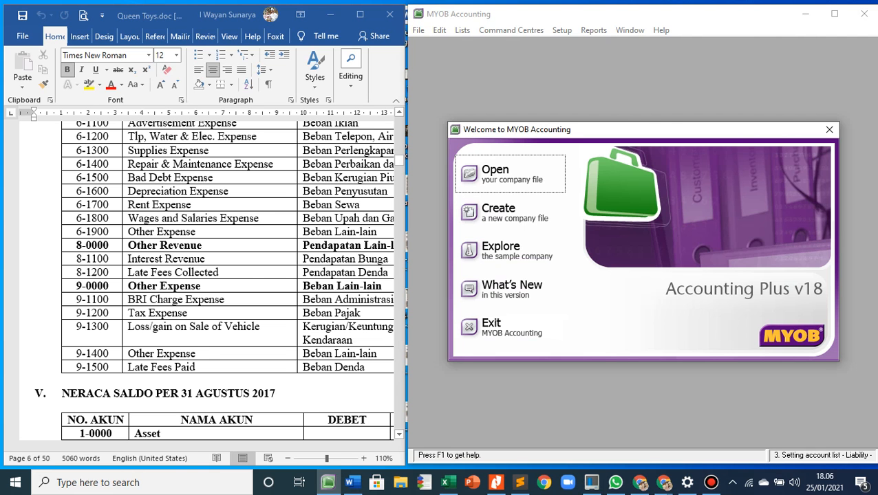
scroll(207, 275, "up", 15)
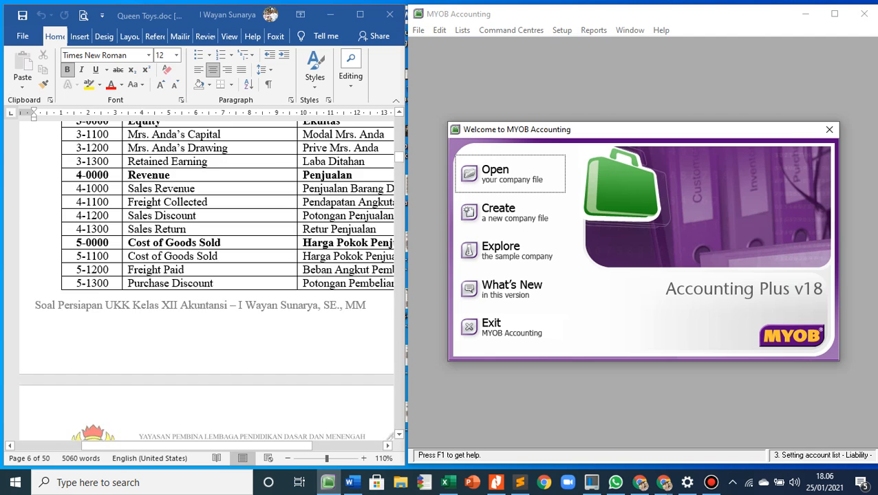
scroll(207, 275, "up", 3)
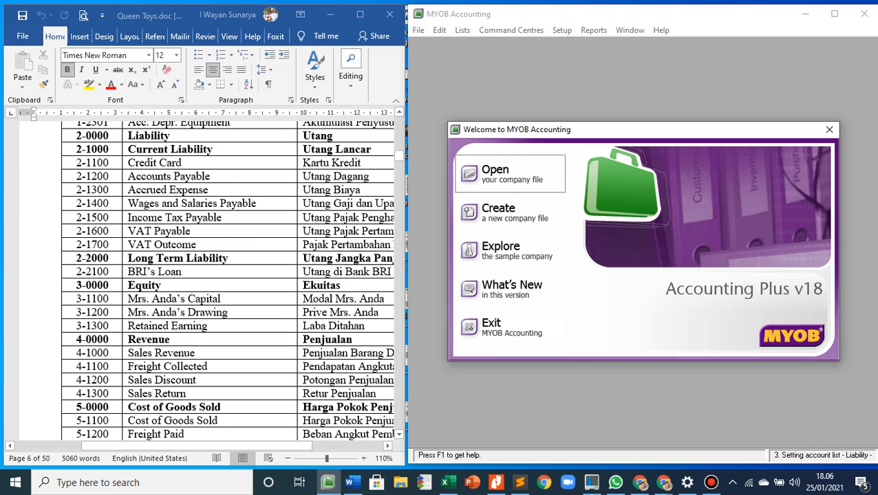
scroll(227, 280, "down", 2)
scroll(206, 280, "down", 10)
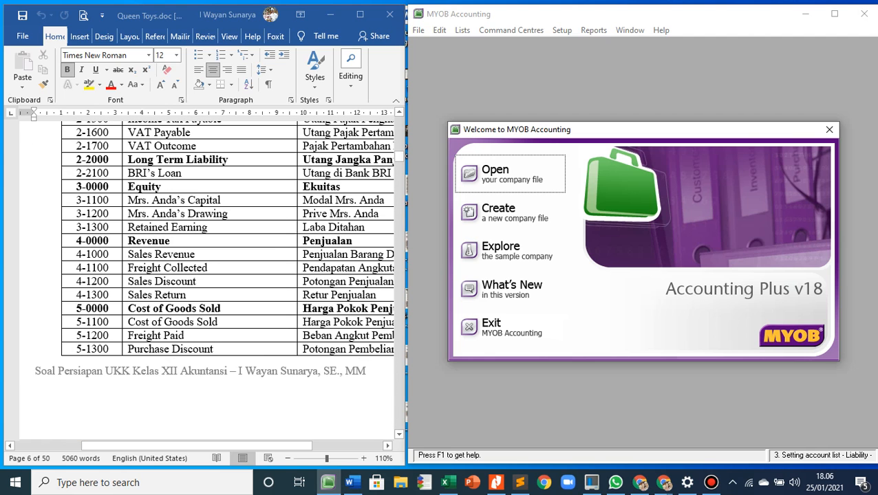
scroll(206, 280, "down", 4)
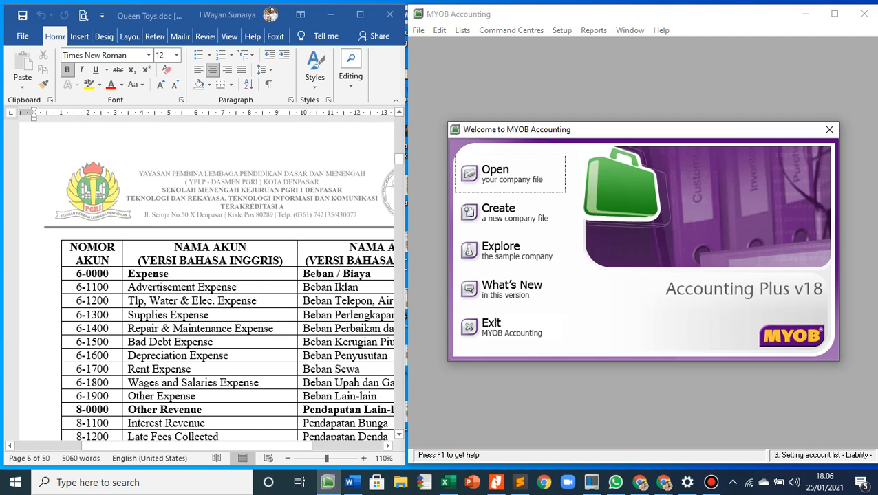
scroll(214, 280, "down", 2)
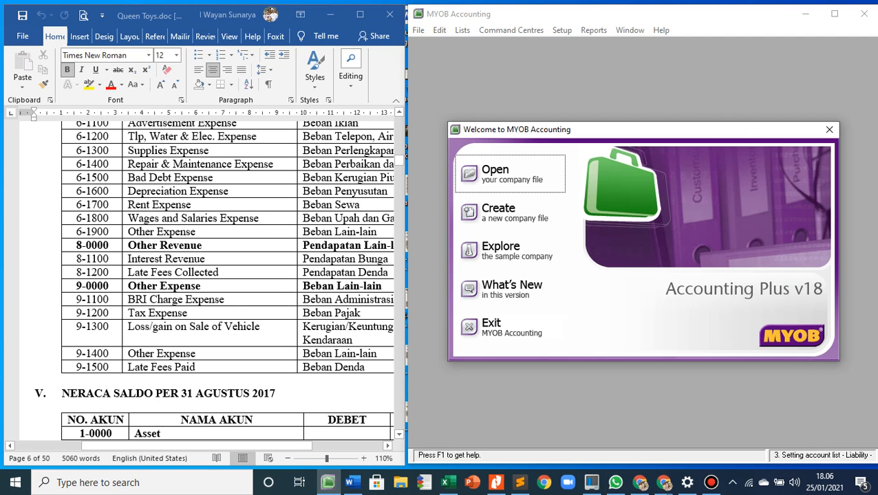